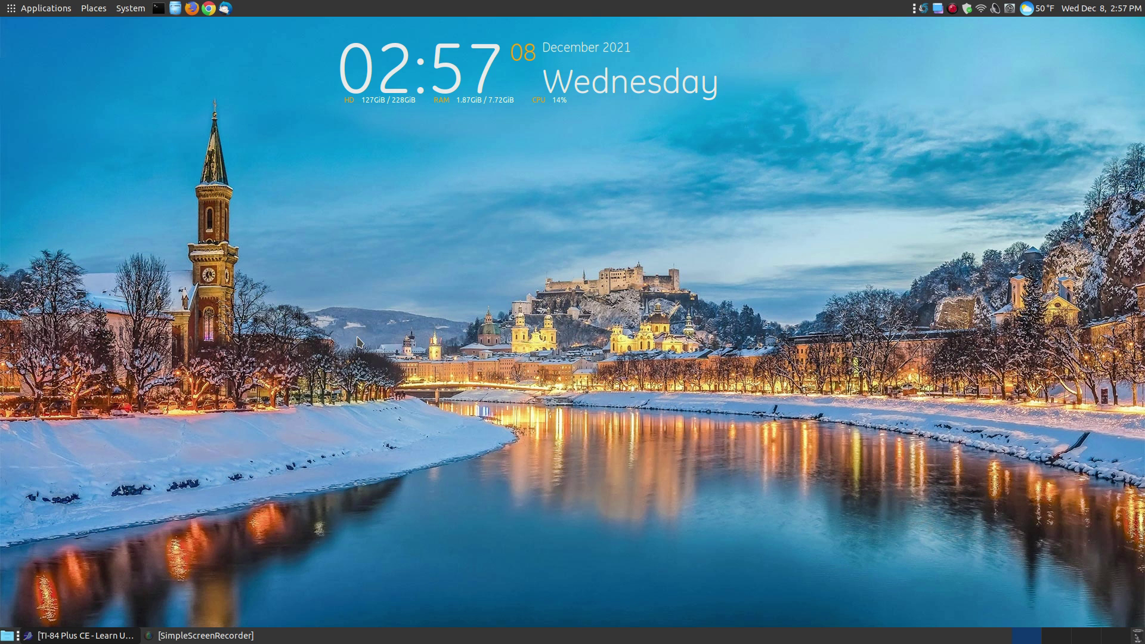
Restore the SeaMonkey window and scroll the TI-84 Plus CE page to the calculator keypad image.
left_click(89, 635)
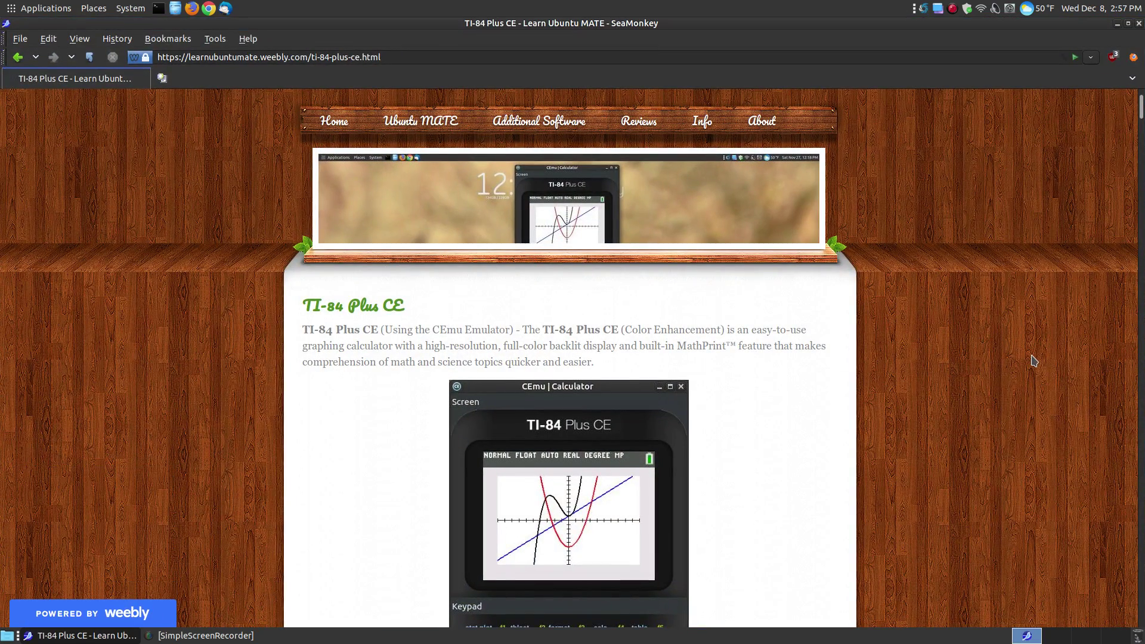
scroll(1032, 361, "down", 1)
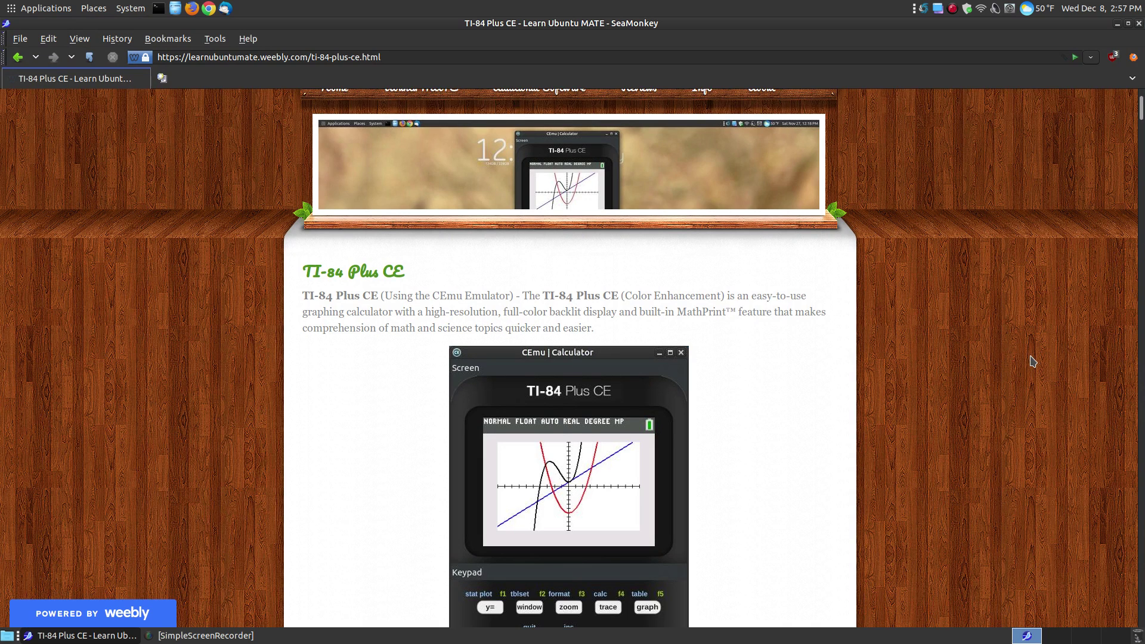
scroll(1032, 361, "down", 1)
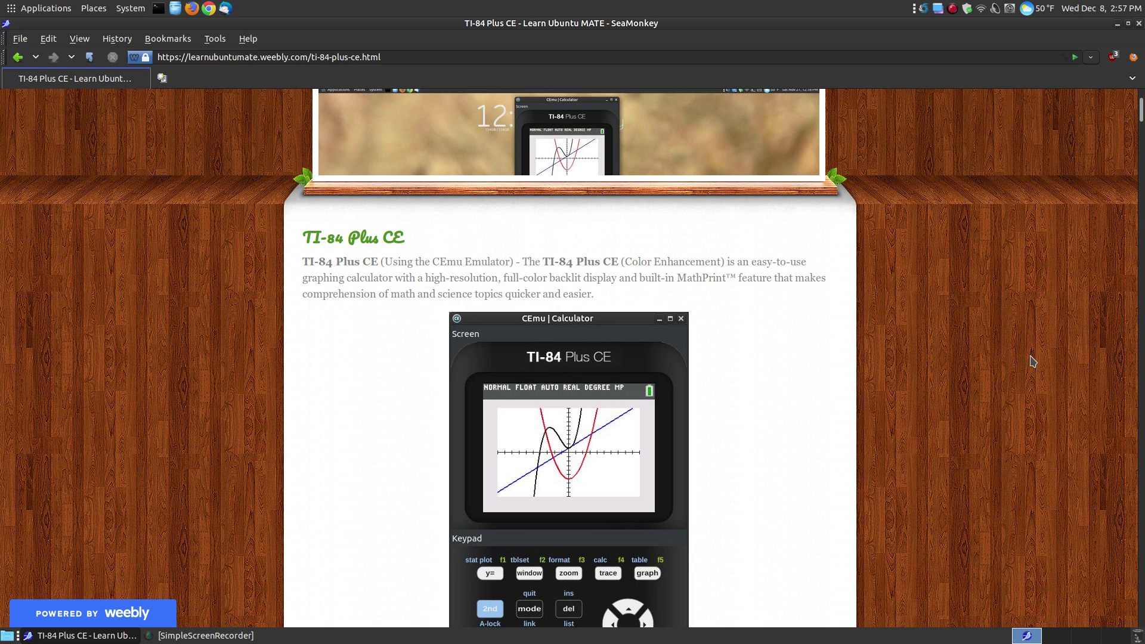
scroll(1031, 361, "up", 1)
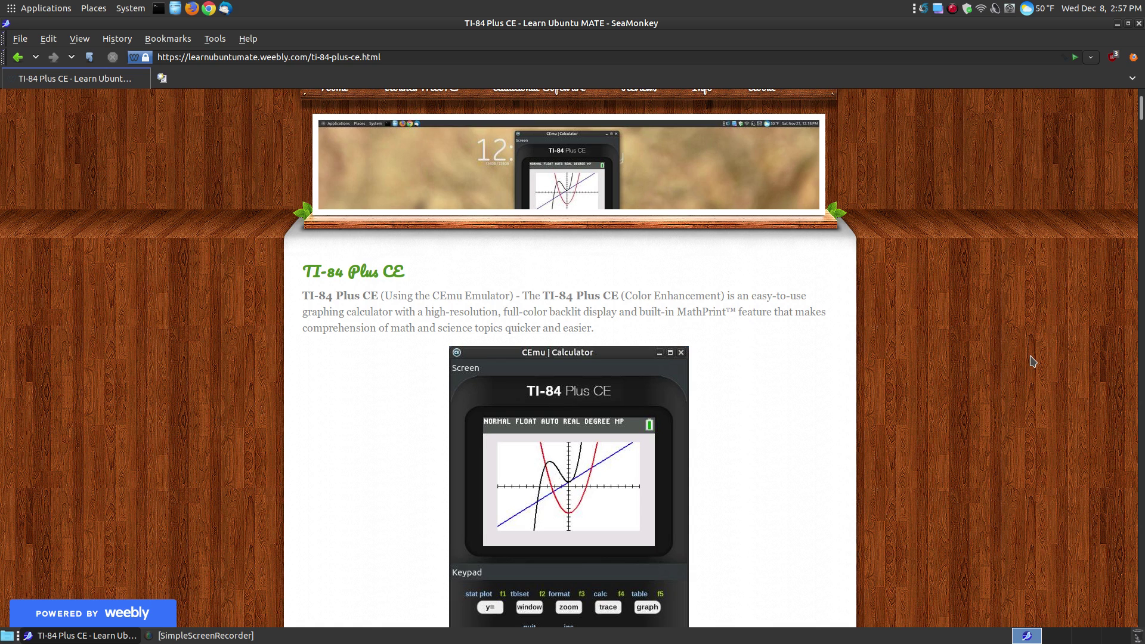
scroll(1033, 361, "down", 3)
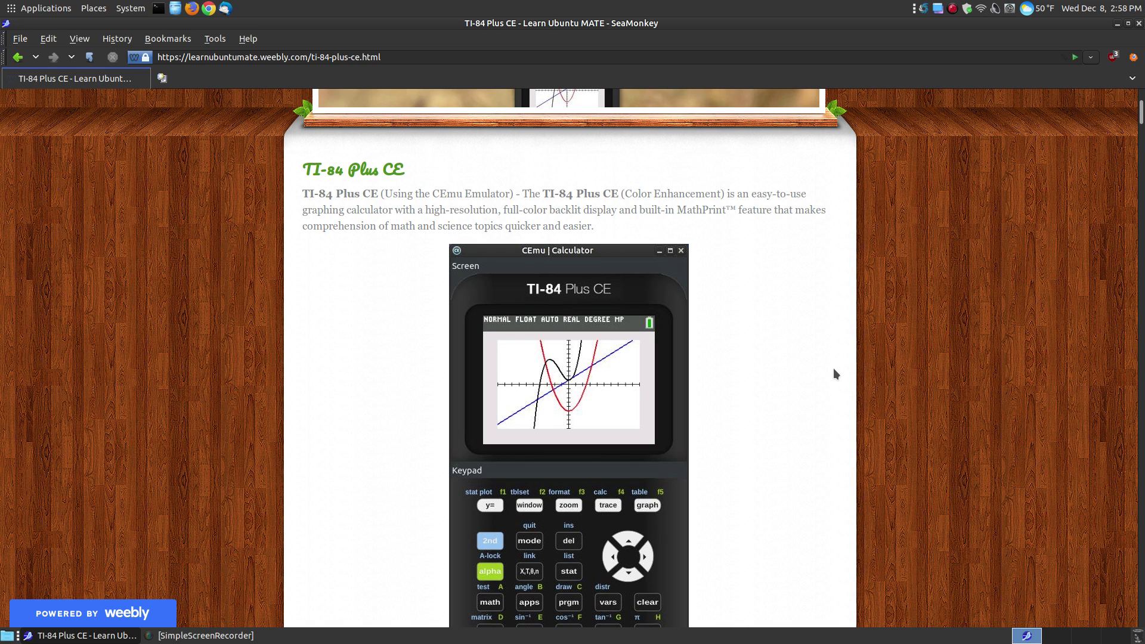
Scroll down to the 'Entering Fractions on Your TI-84 Plus CE' section with the FRAC menu screenshot.
scroll(835, 374, "down", 3)
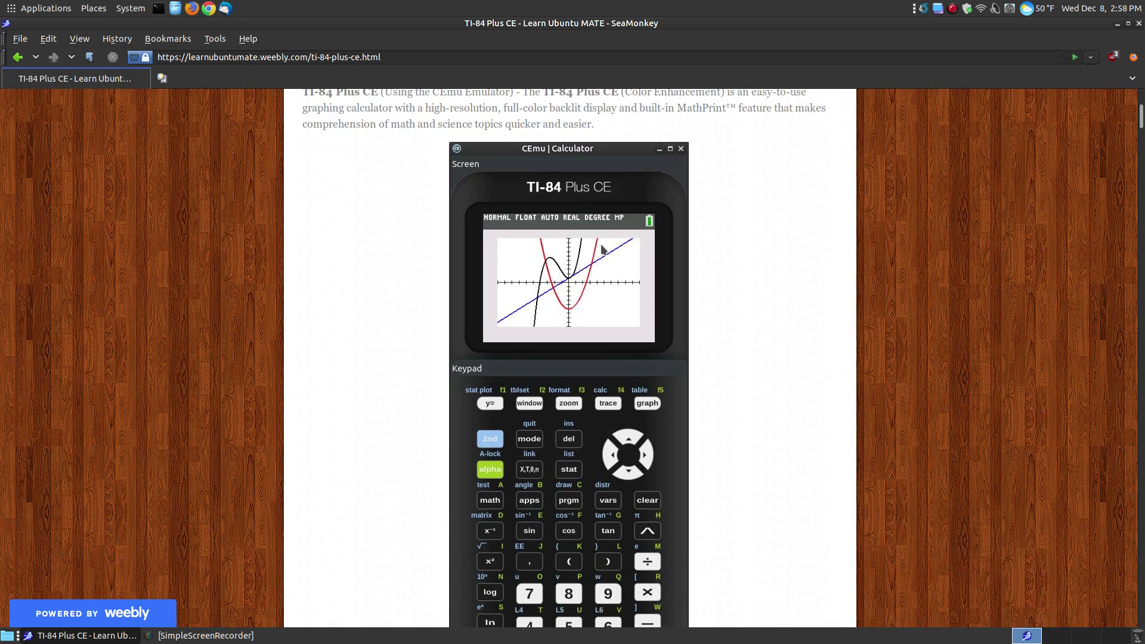
scroll(602, 249, "up", 1)
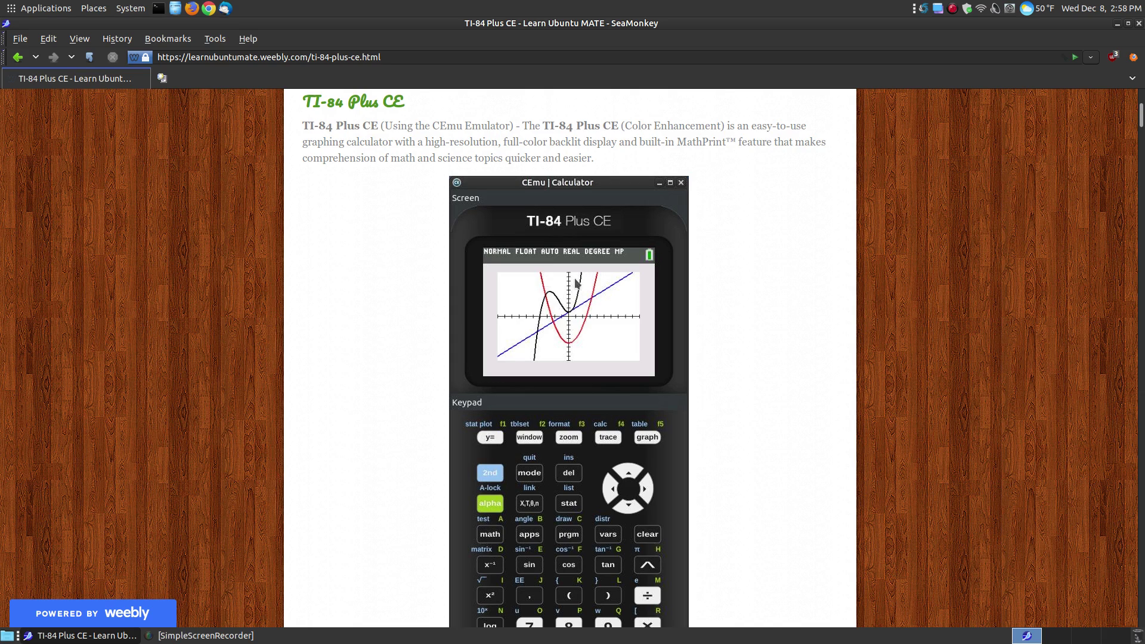
scroll(880, 360, "down", 12)
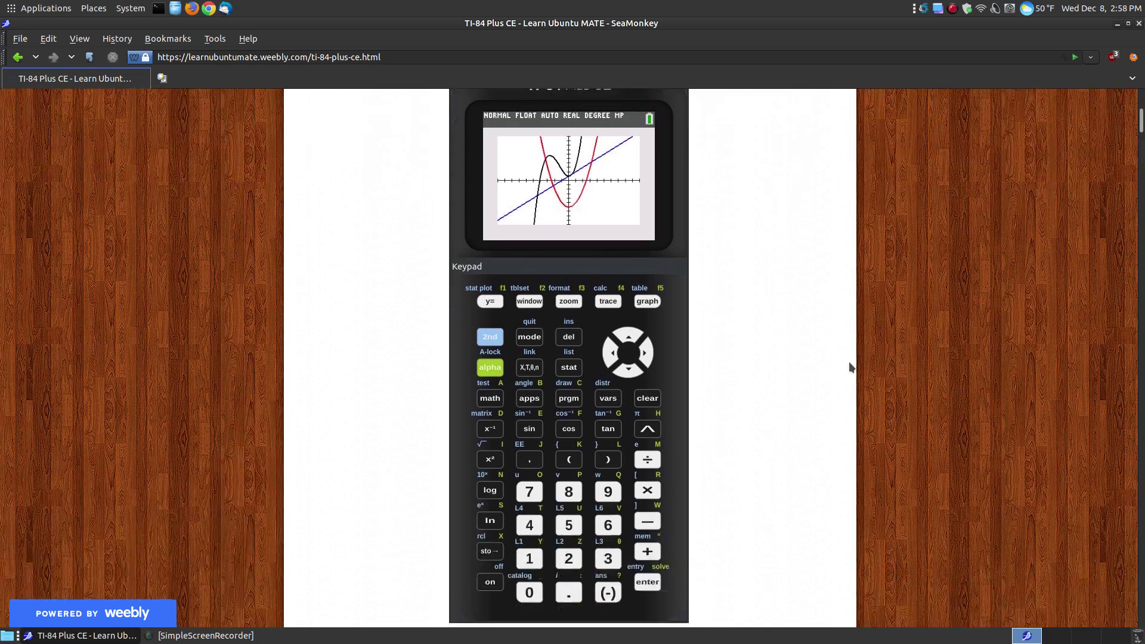
scroll(850, 367, "down", 5)
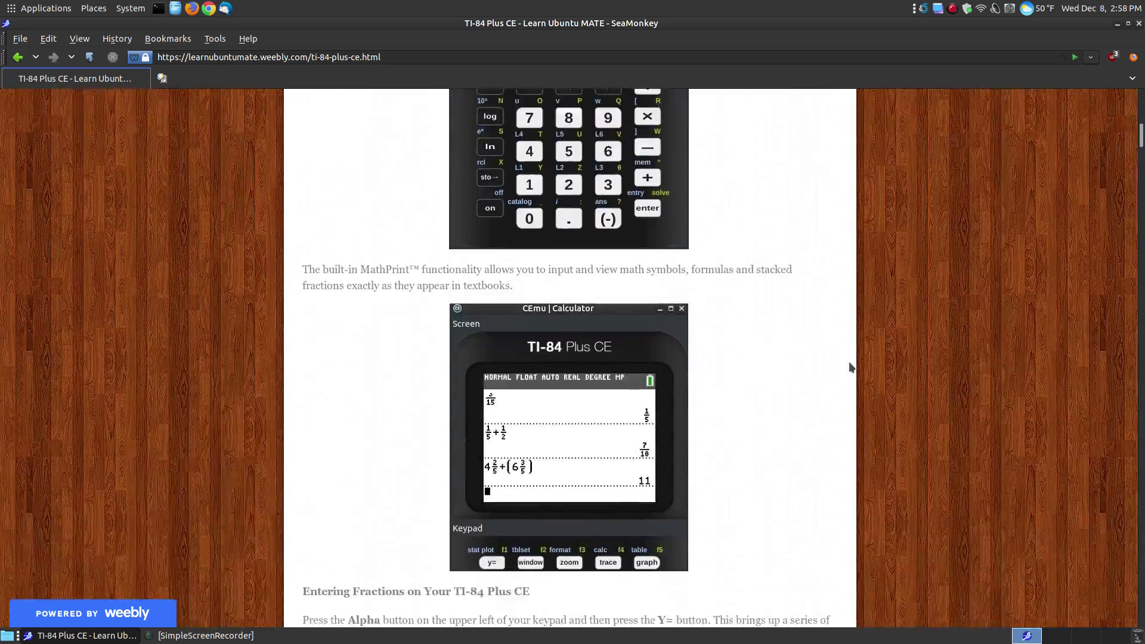
scroll(851, 367, "up", 18)
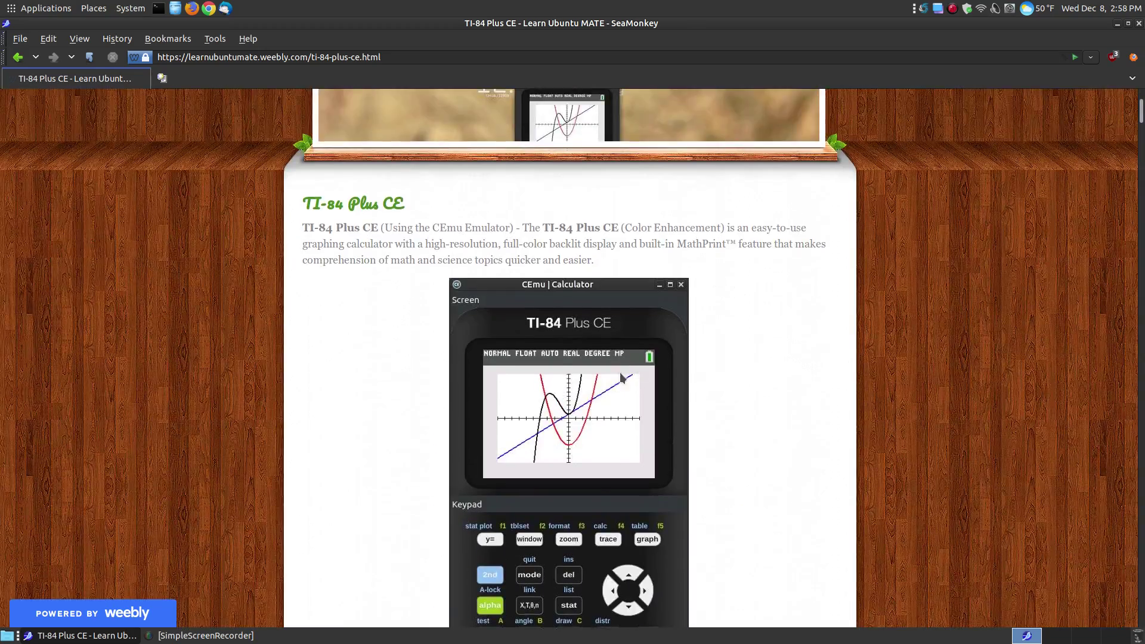
scroll(715, 449, "down", 12)
scroll(715, 449, "down", 10)
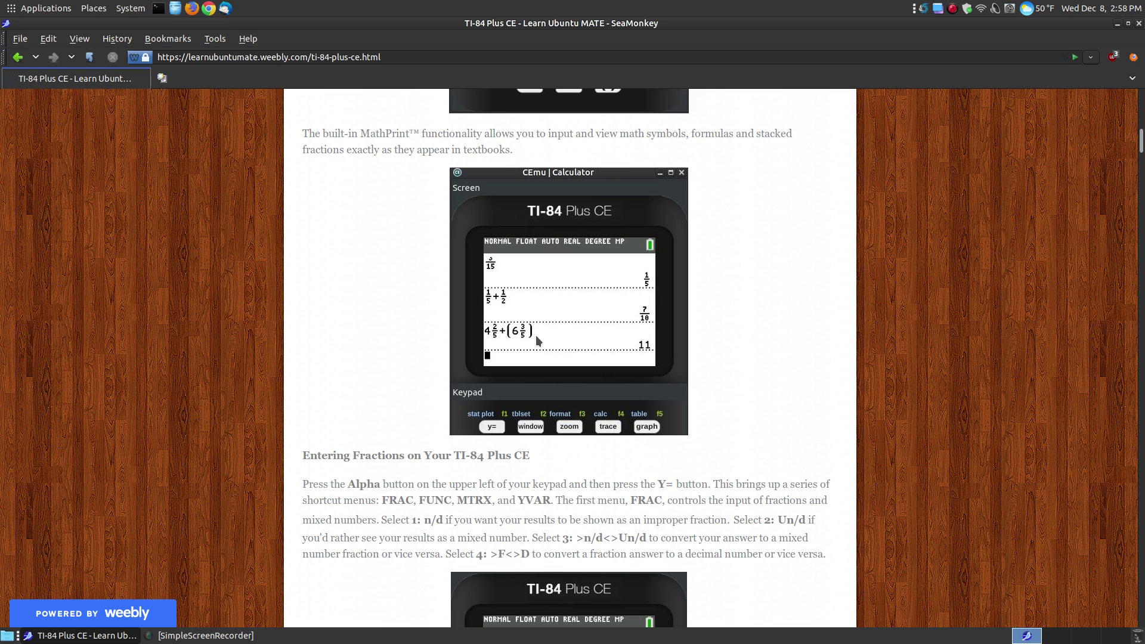
scroll(536, 335, "down", 5)
scroll(537, 335, "up", 1)
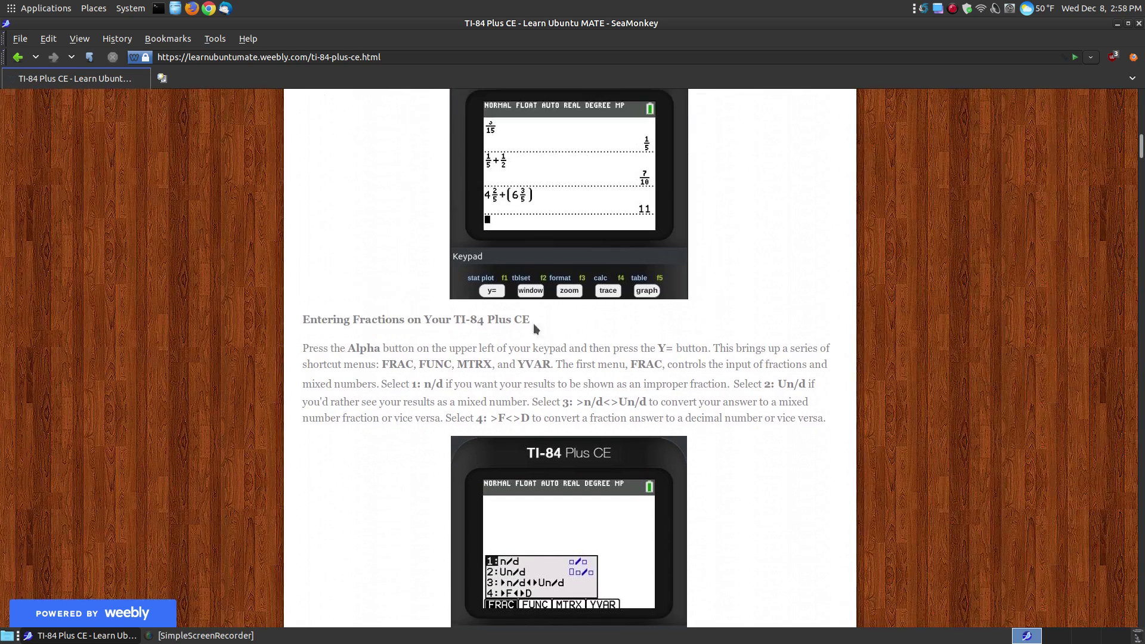
Launch TI-84 Plus CE from the Applications menu's Education category.
left_click(12, 10)
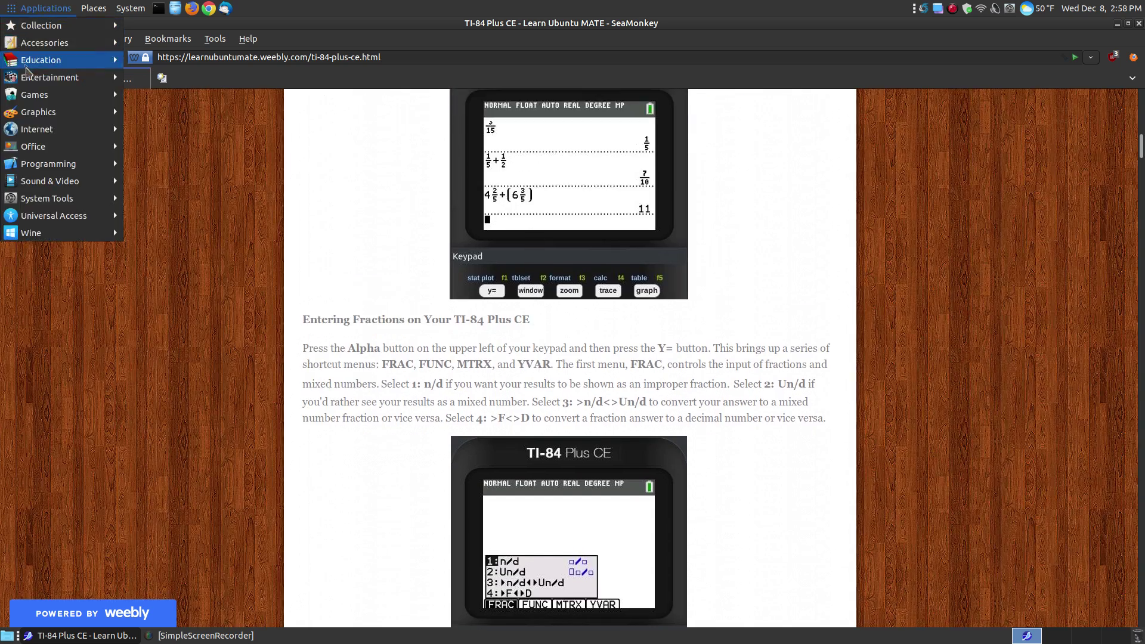
mouse_move(53, 61)
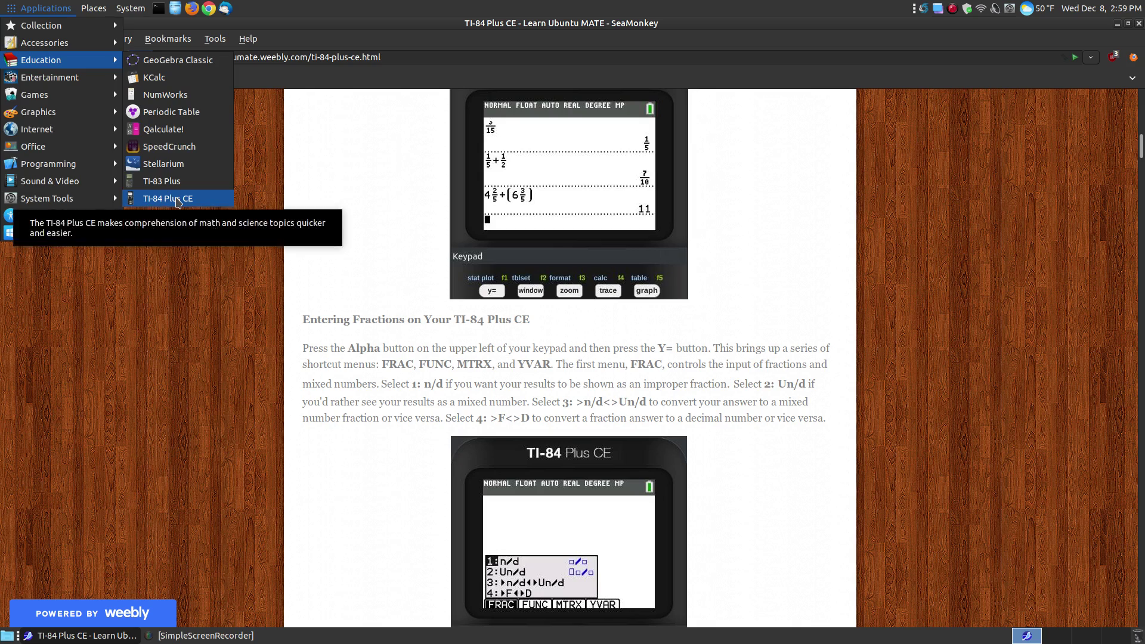
left_click(174, 199)
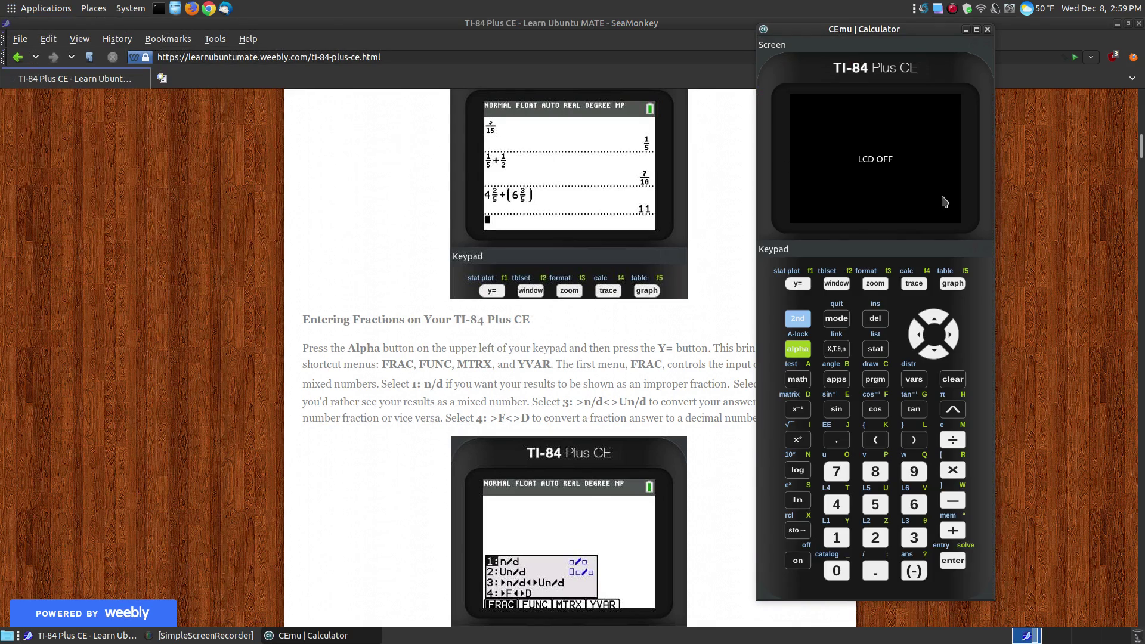
Turn the CEmu calculator on and open the FRAC shortcut menu with alpha+y=.
left_click(798, 561)
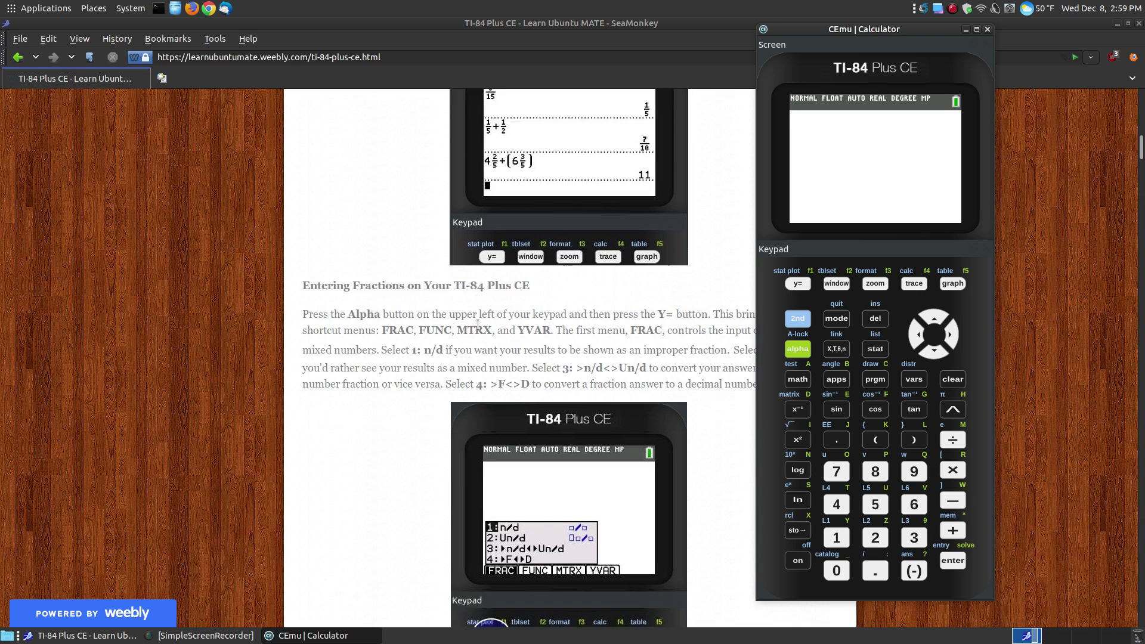
scroll(483, 258, "down", 4)
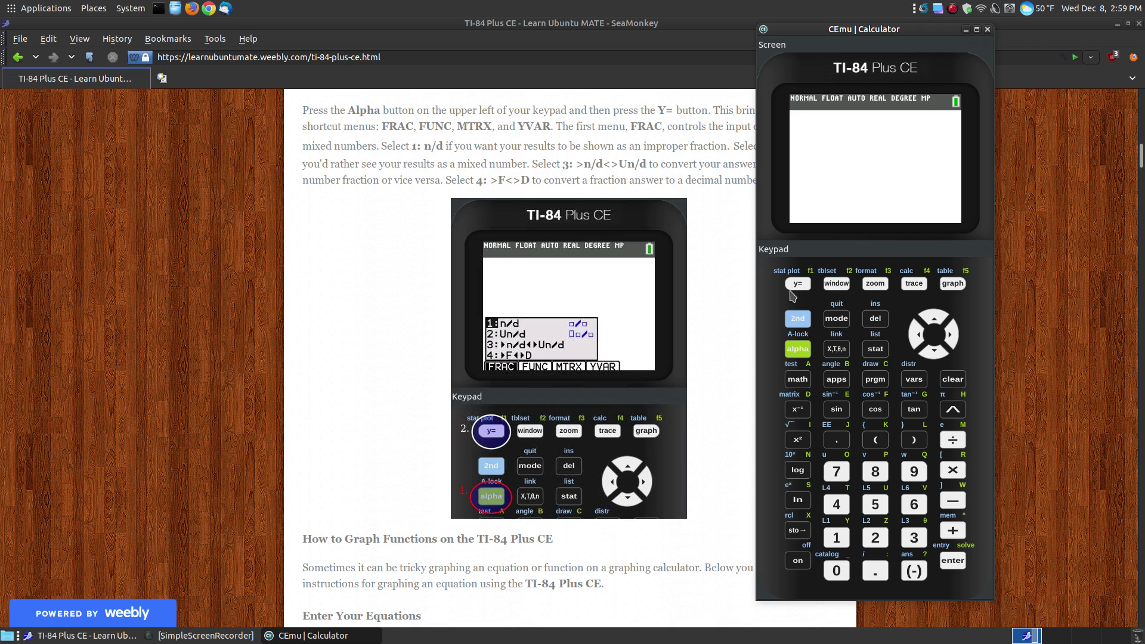
left_click(799, 354)
left_click(800, 286)
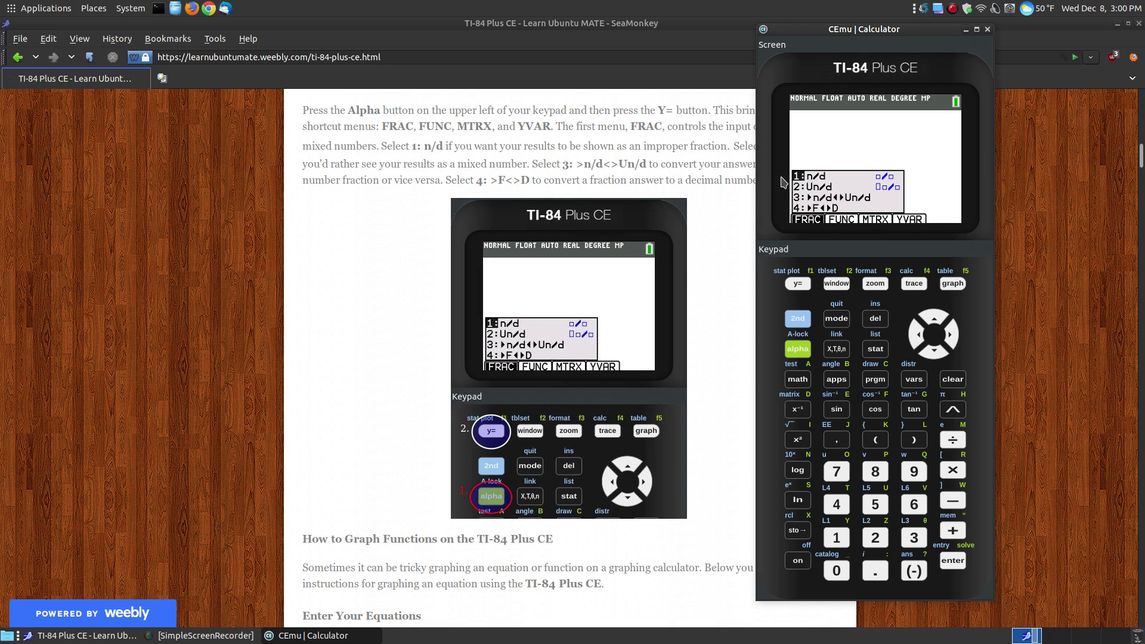
Enter 3/15 with the n/d fraction template and evaluate it to 1/5.
left_click(837, 538)
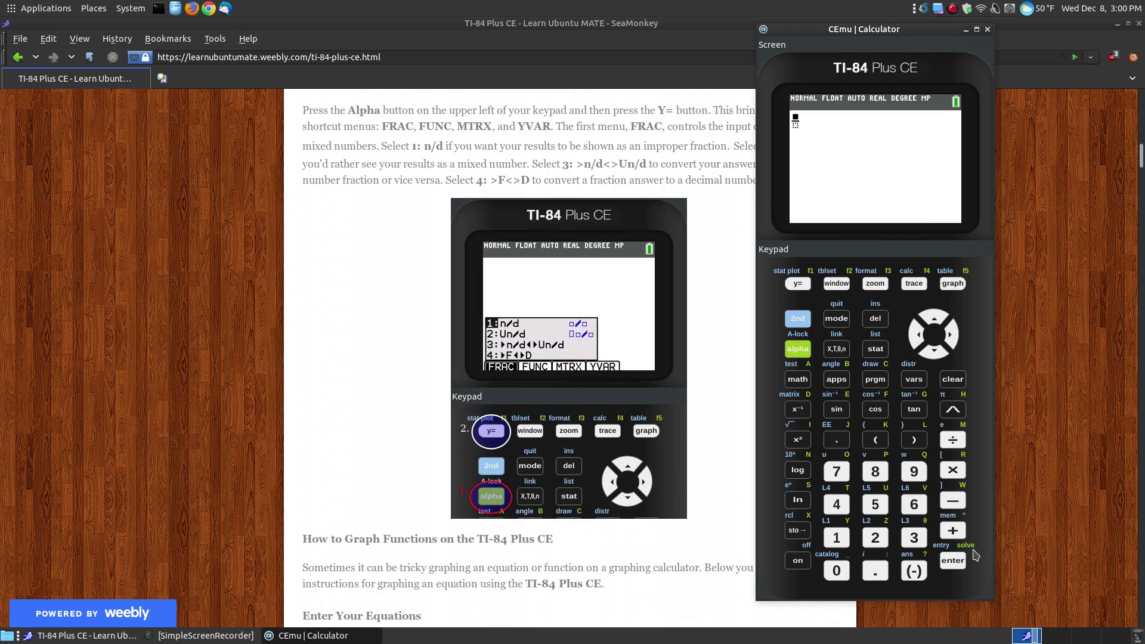
scroll(527, 323, "up", 10)
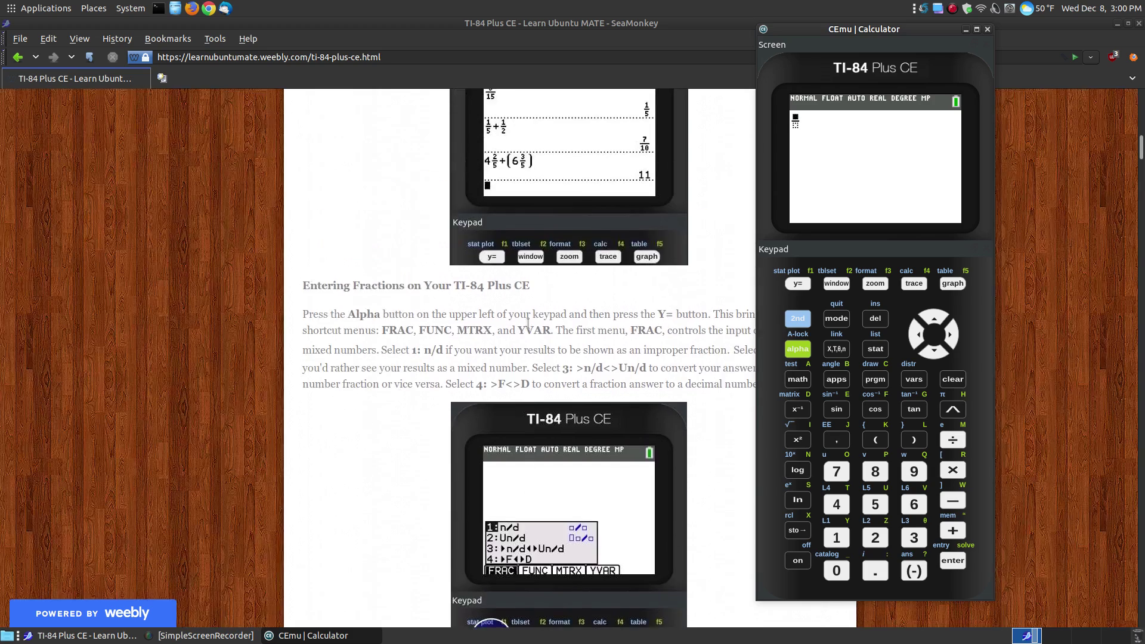
scroll(529, 329, "down", 2)
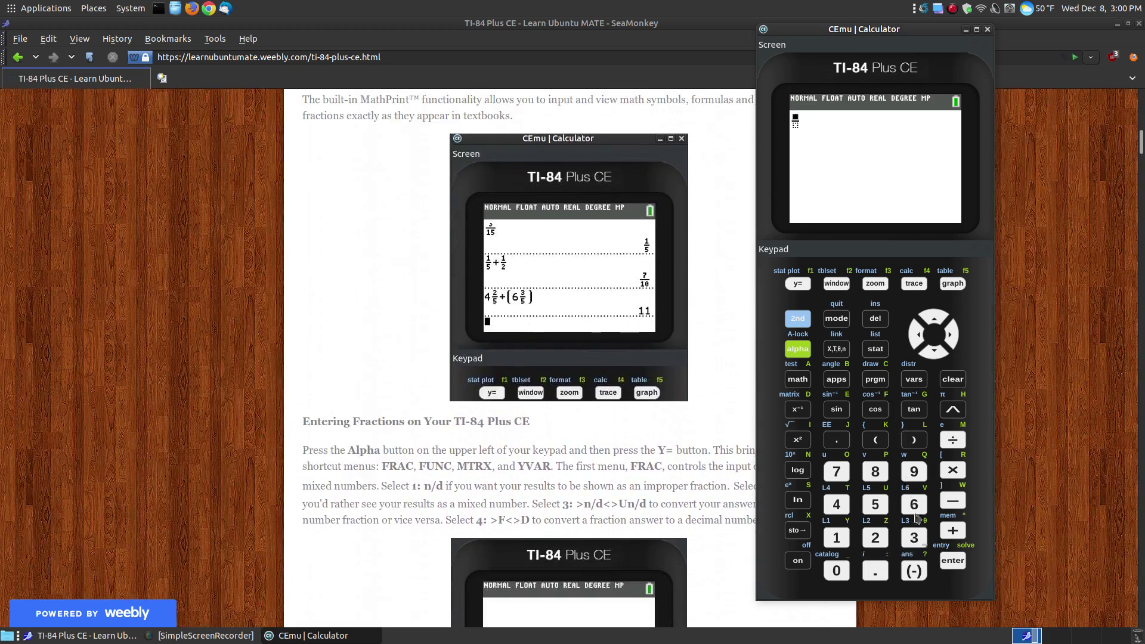
left_click(922, 539)
left_click(953, 341)
left_click(846, 544)
left_click(876, 507)
left_click(952, 559)
Enter 1/5 as a stacked n/d fraction followed by a plus sign.
left_click(802, 290)
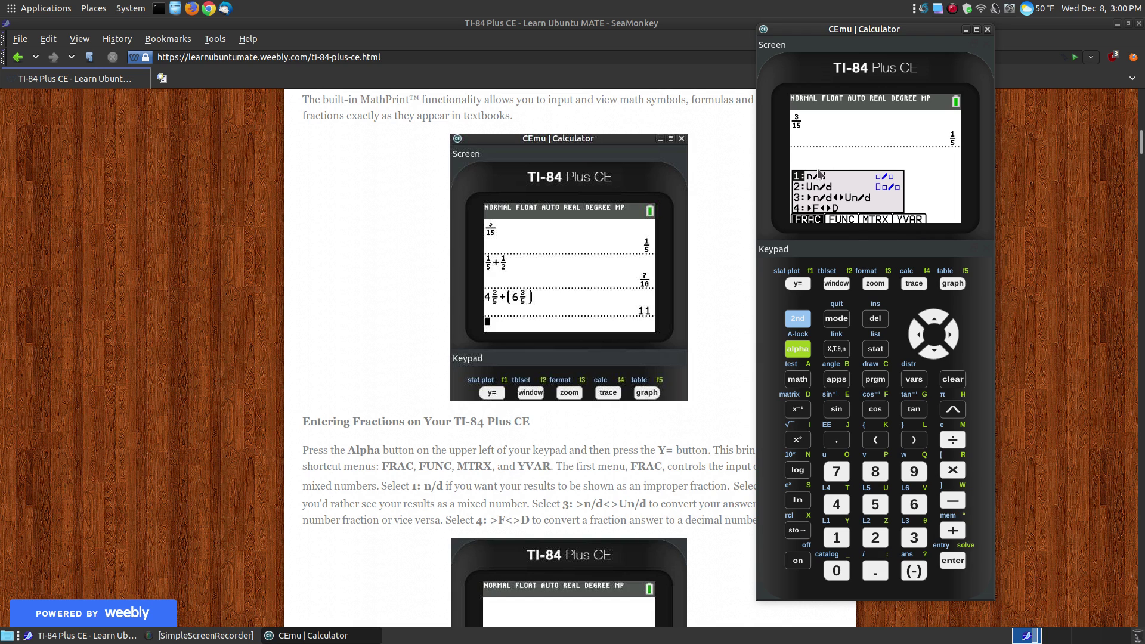
left_click(954, 561)
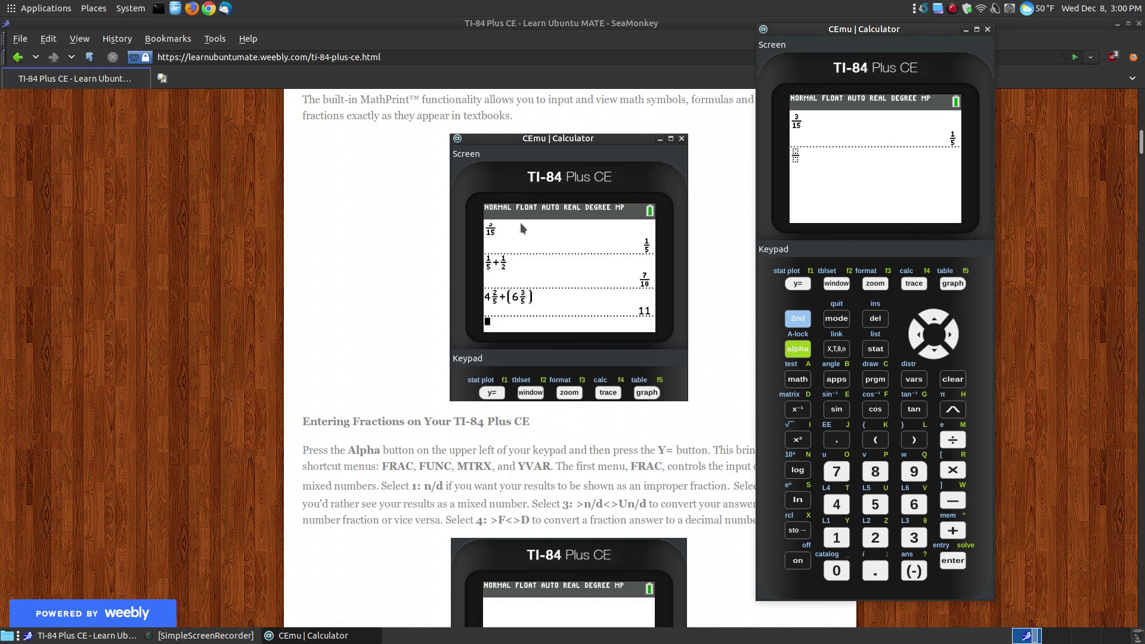
left_click(838, 536)
left_click(875, 507)
left_click(946, 332)
left_click(953, 530)
Add a second n/d fraction 1/2 to complete 1/5 + 1/2, giving 7/10.
left_click(797, 349)
left_click(797, 283)
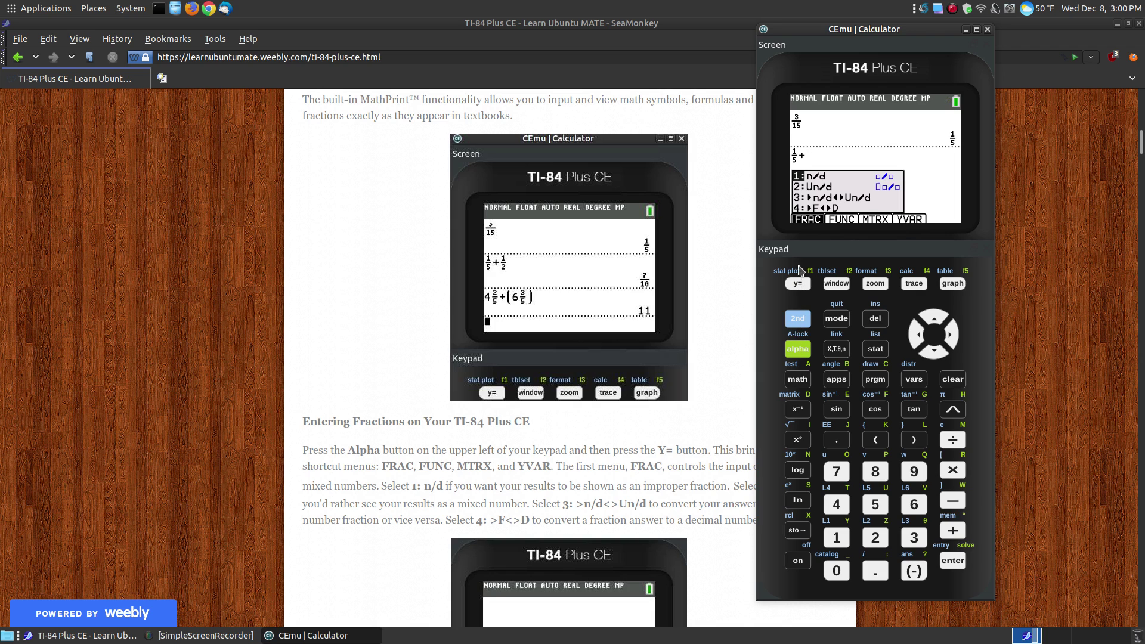
left_click(952, 561)
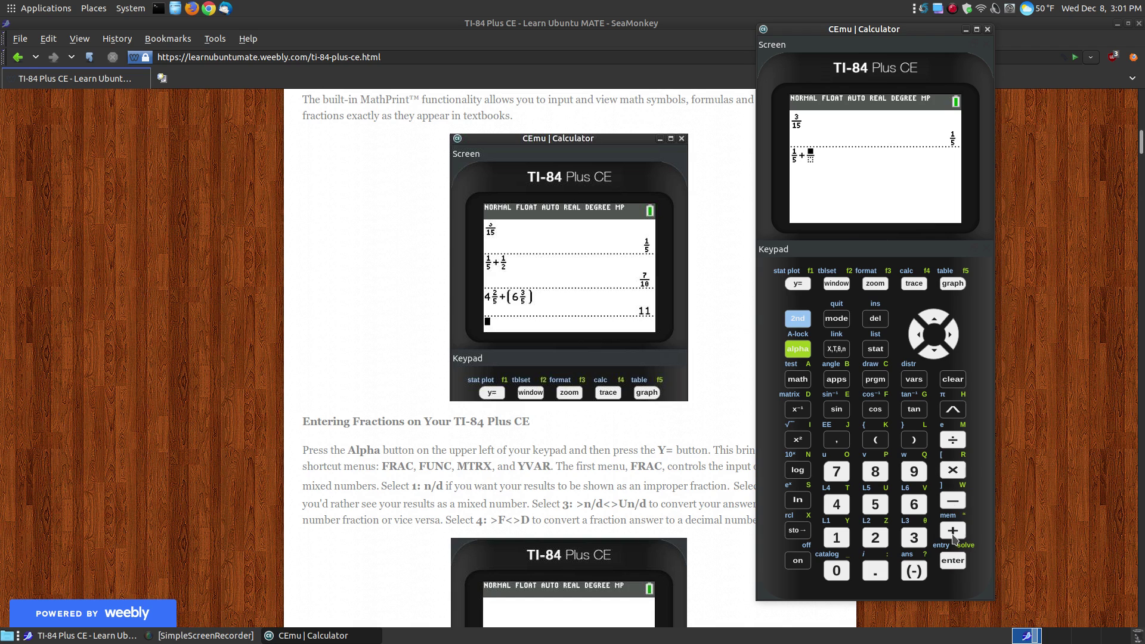
left_click(836, 537)
left_click(877, 537)
key("0")
left_click(950, 339)
Enter the mixed number 4 2/5 with the Un/d template, followed by a plus sign.
left_click(804, 353)
left_click(808, 286)
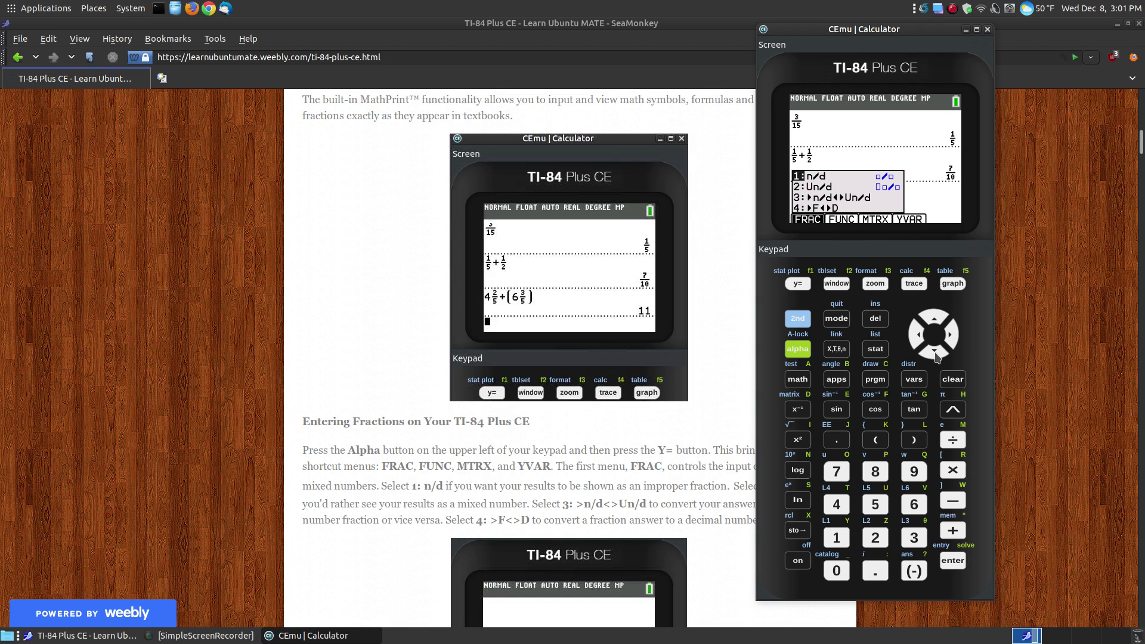
left_click(935, 352)
left_click(953, 562)
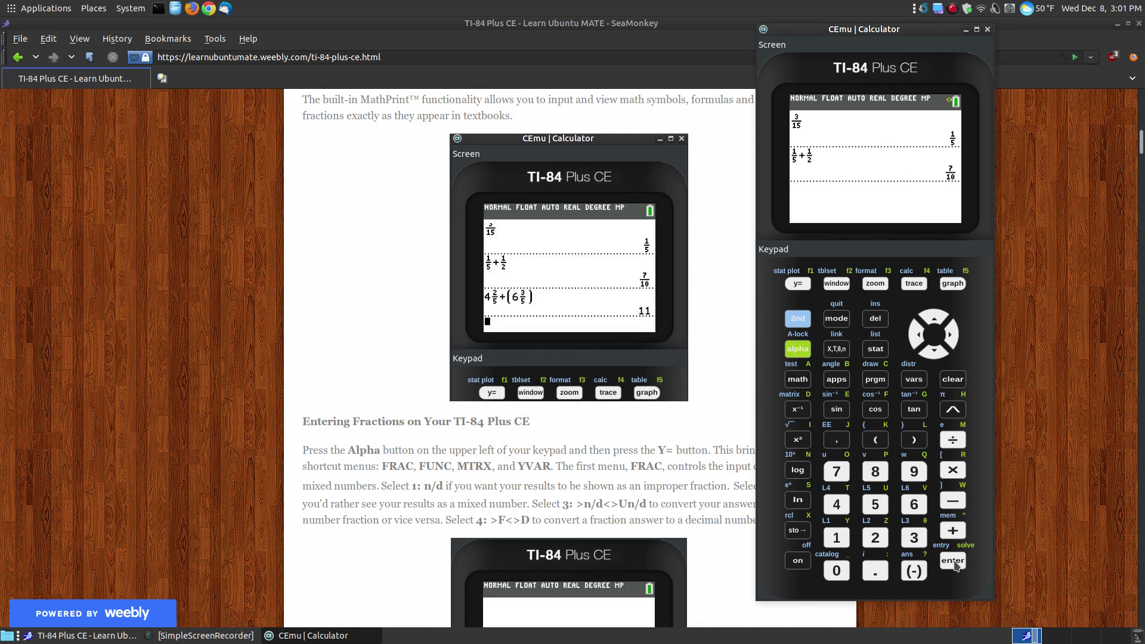
left_click(835, 504)
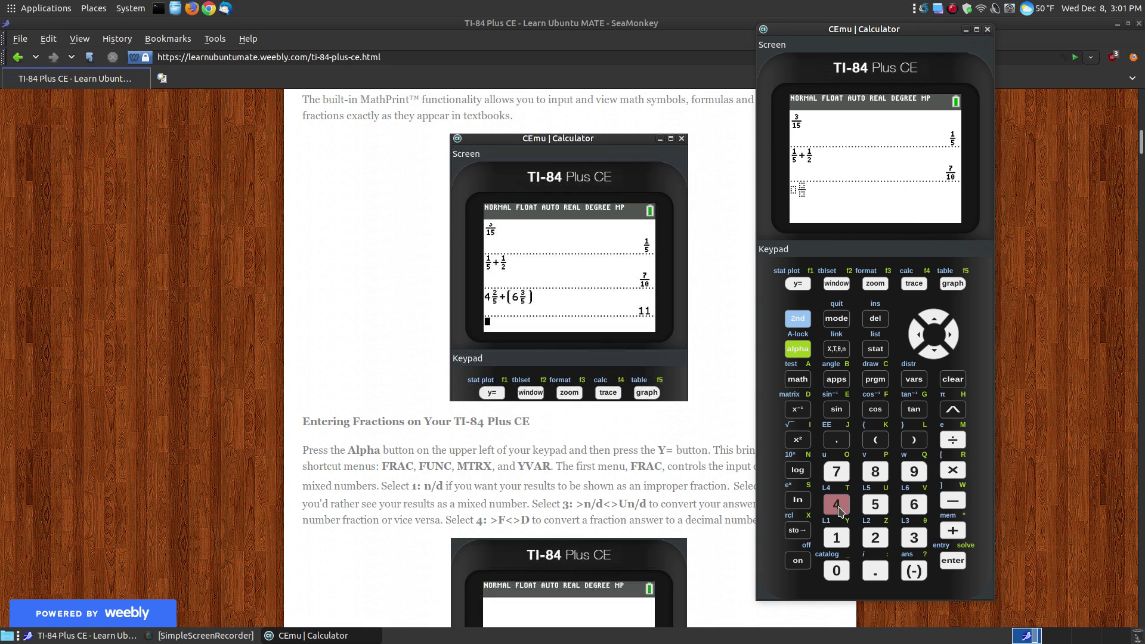
left_click(955, 338)
left_click(876, 539)
left_click(952, 337)
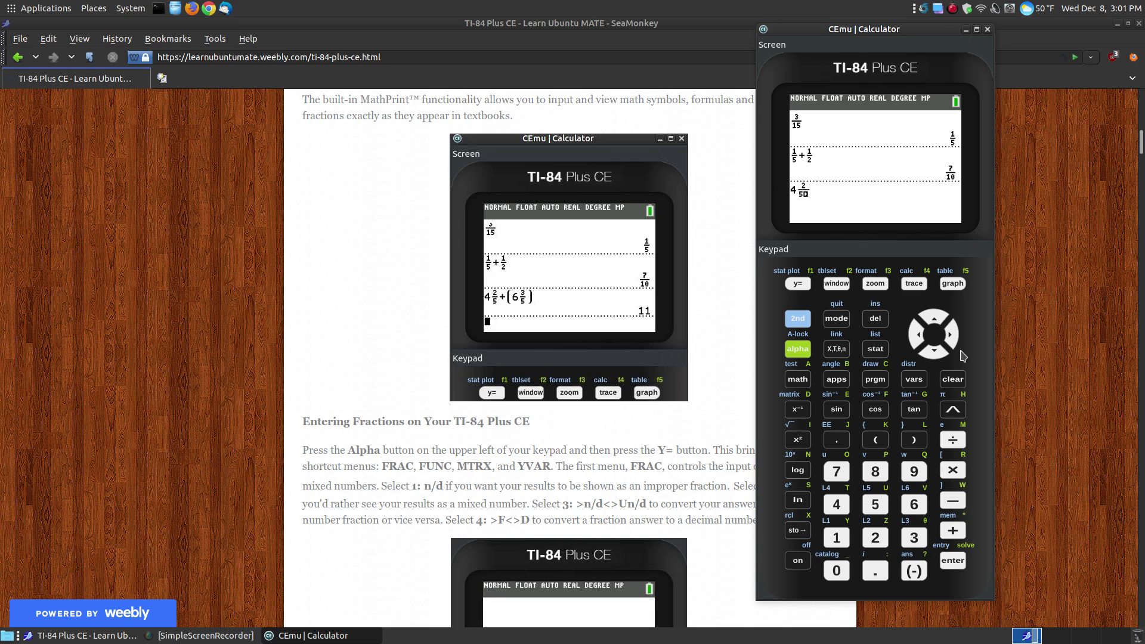
left_click(951, 334)
left_click(952, 530)
Add a second mixed number 6 3/5 and evaluate the sum to 11.
left_click(797, 284)
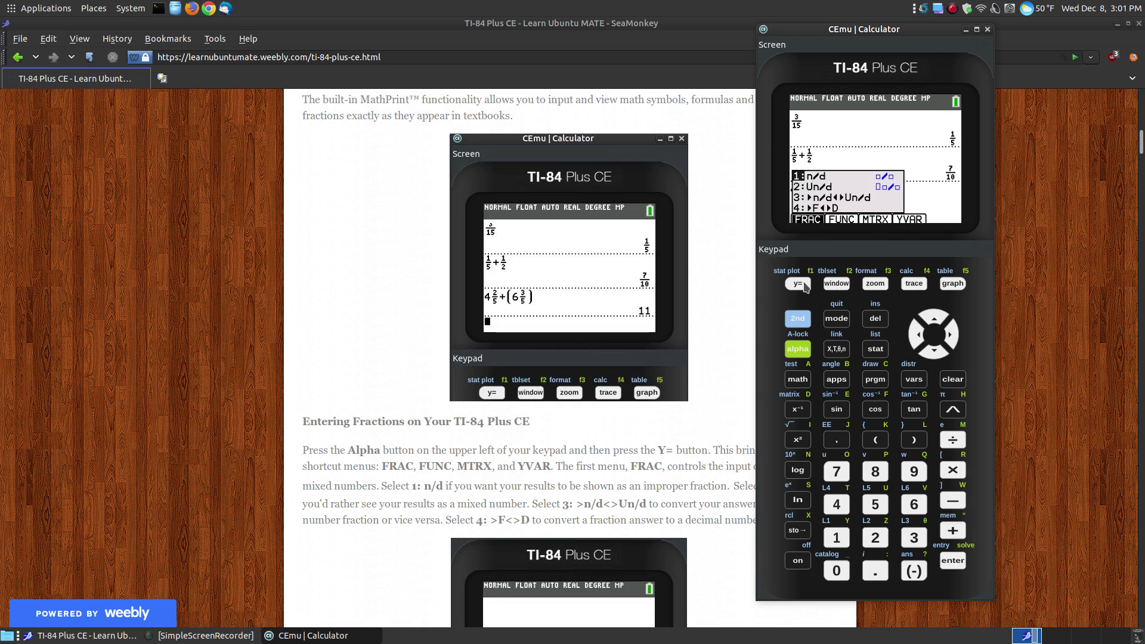
left_click(875, 538)
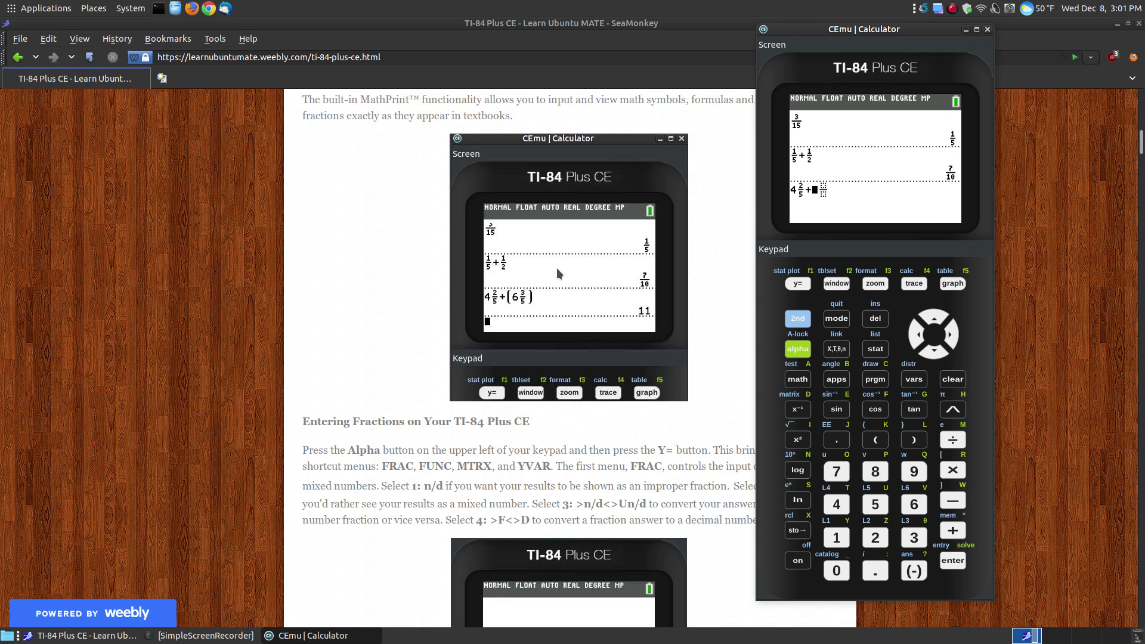
left_click(913, 504)
left_click(950, 335)
left_click(956, 560)
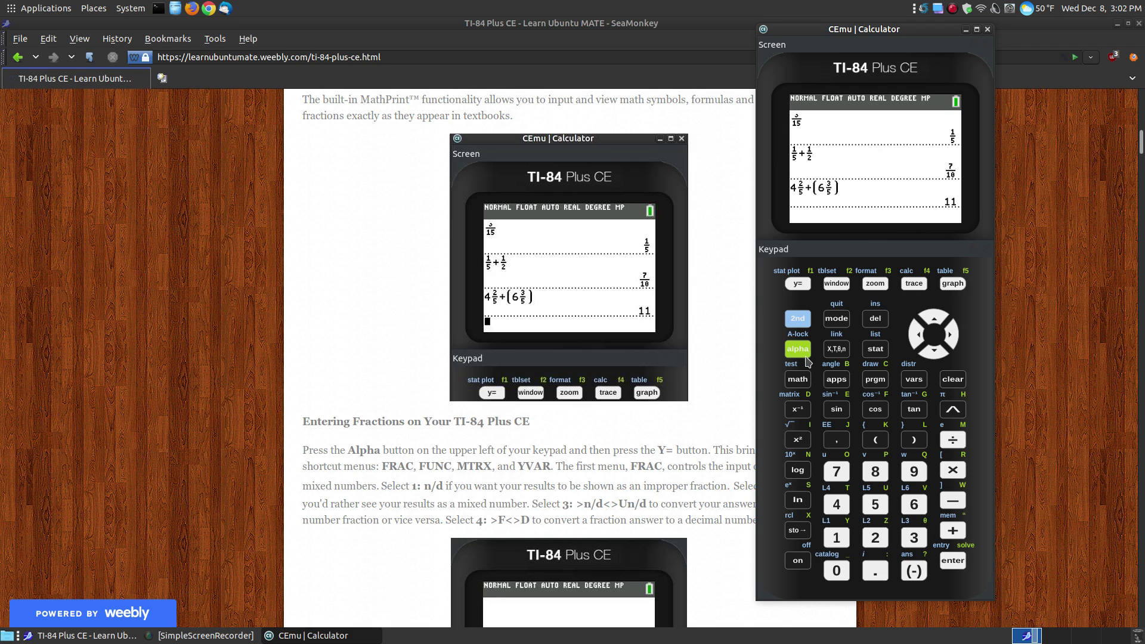
Clear the home screen and make the CEmu window slightly shorter.
left_click(953, 379)
scroll(675, 311, "down", 20)
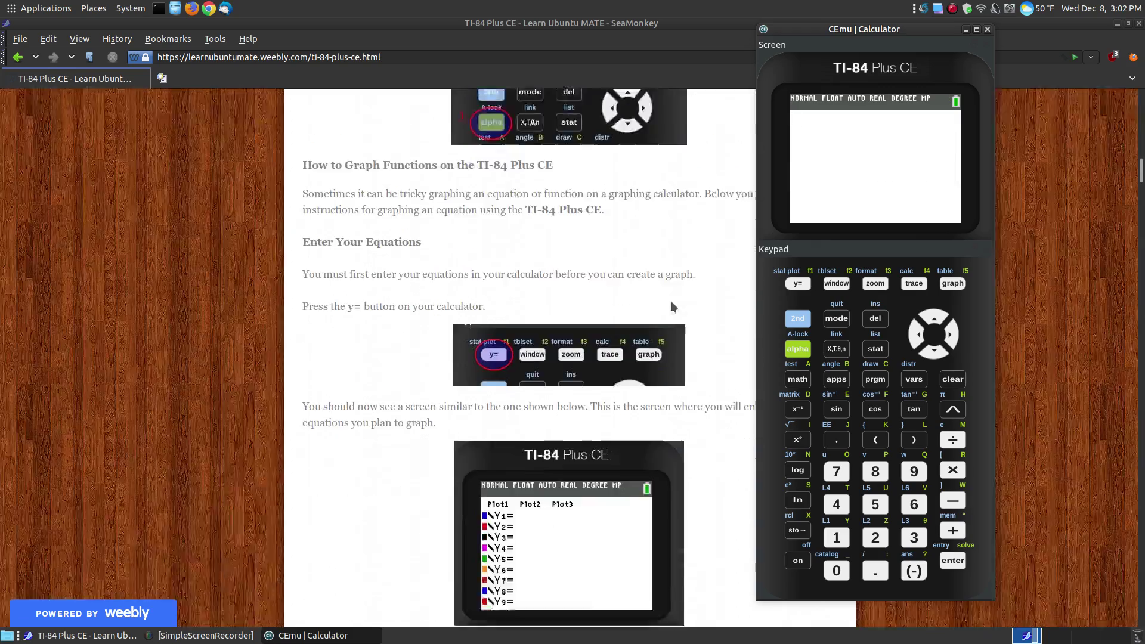
scroll(673, 307, "down", 3)
scroll(674, 308, "up", 2)
scroll(673, 307, "down", 1)
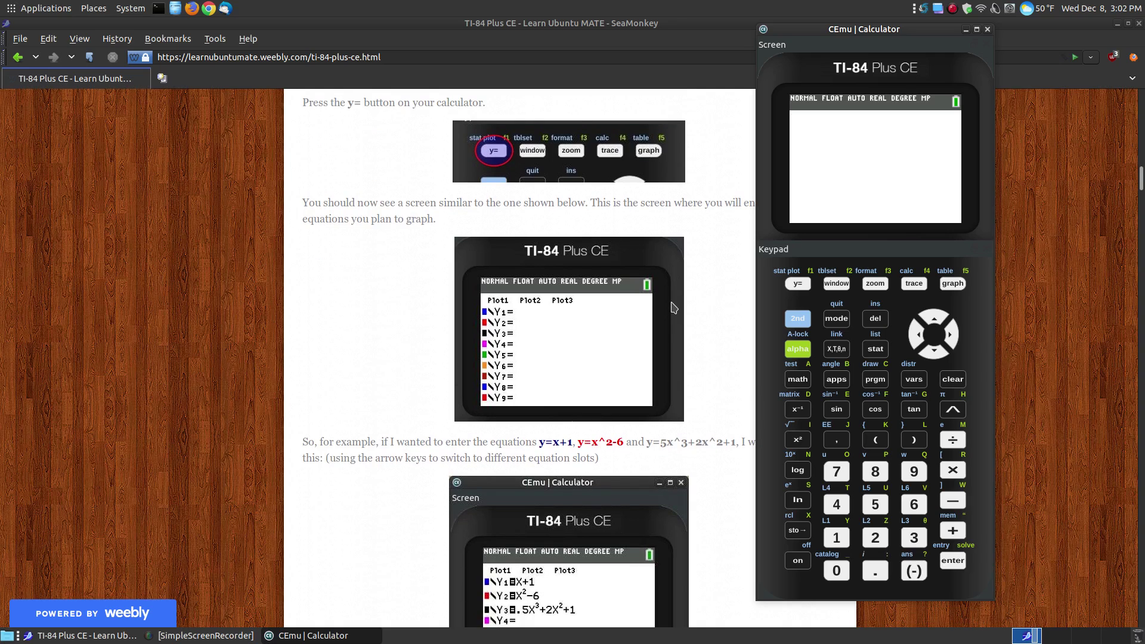
scroll(674, 308, "down", 2)
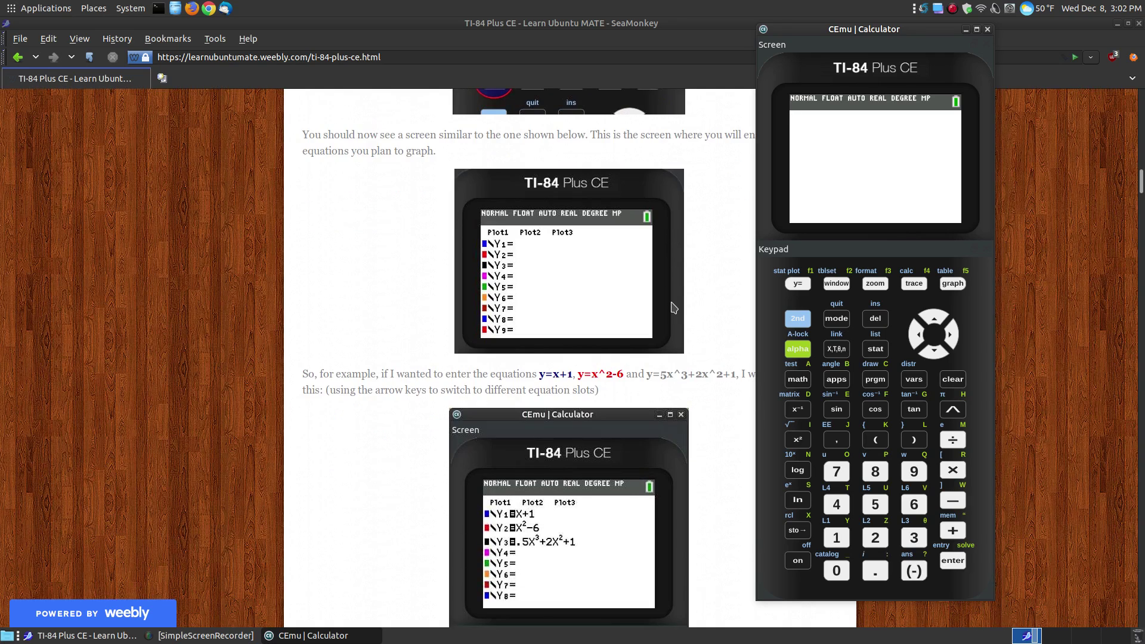
left_click_drag(853, 25, 912, 18)
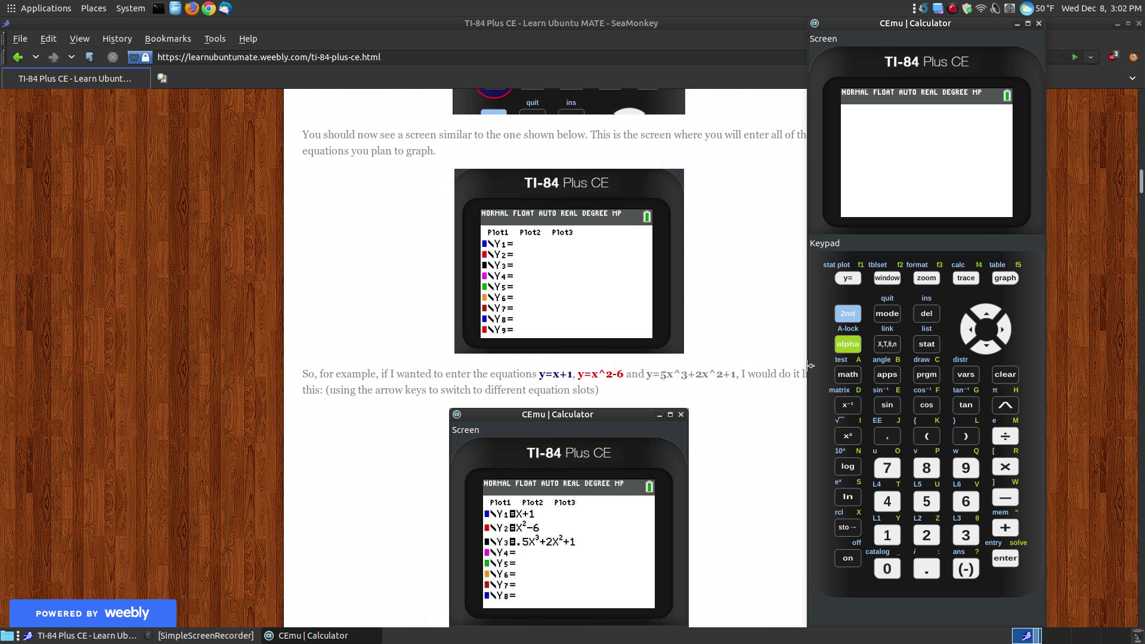
Bring up the Y= equation editor with empty Y1 through Y9 slots.
left_click(858, 279)
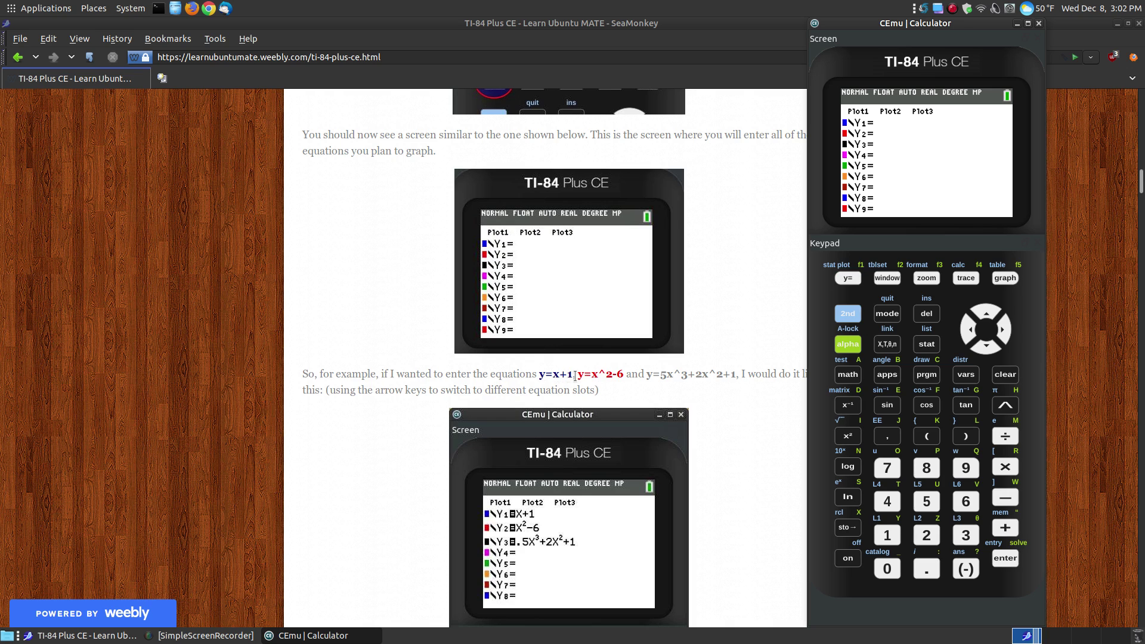
scroll(574, 374, "up", 15)
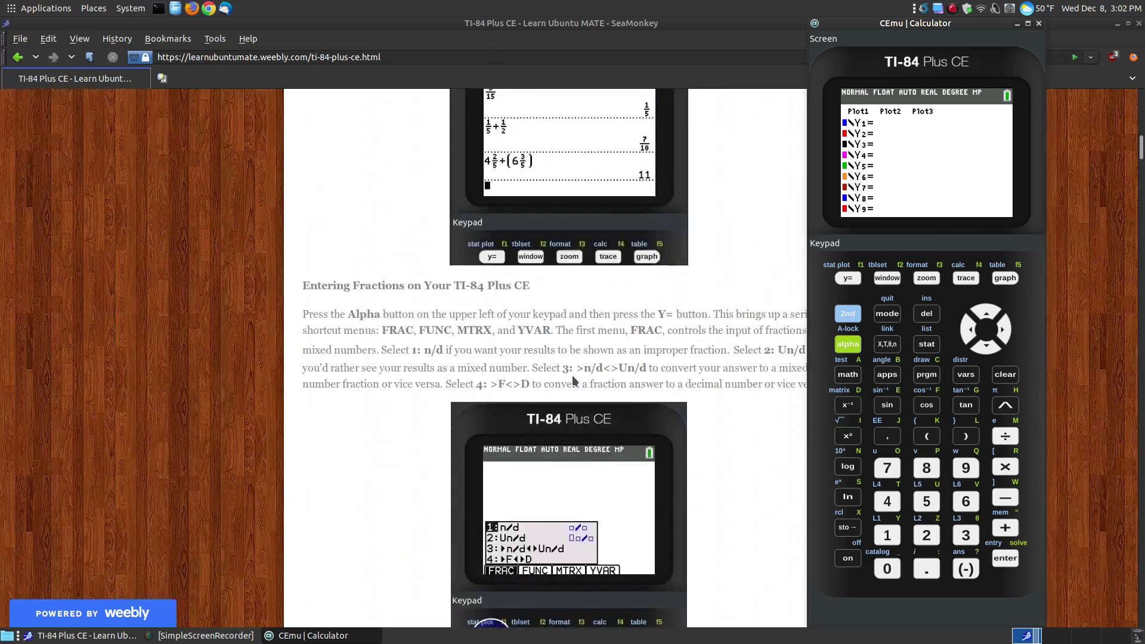
scroll(572, 374, "up", 15)
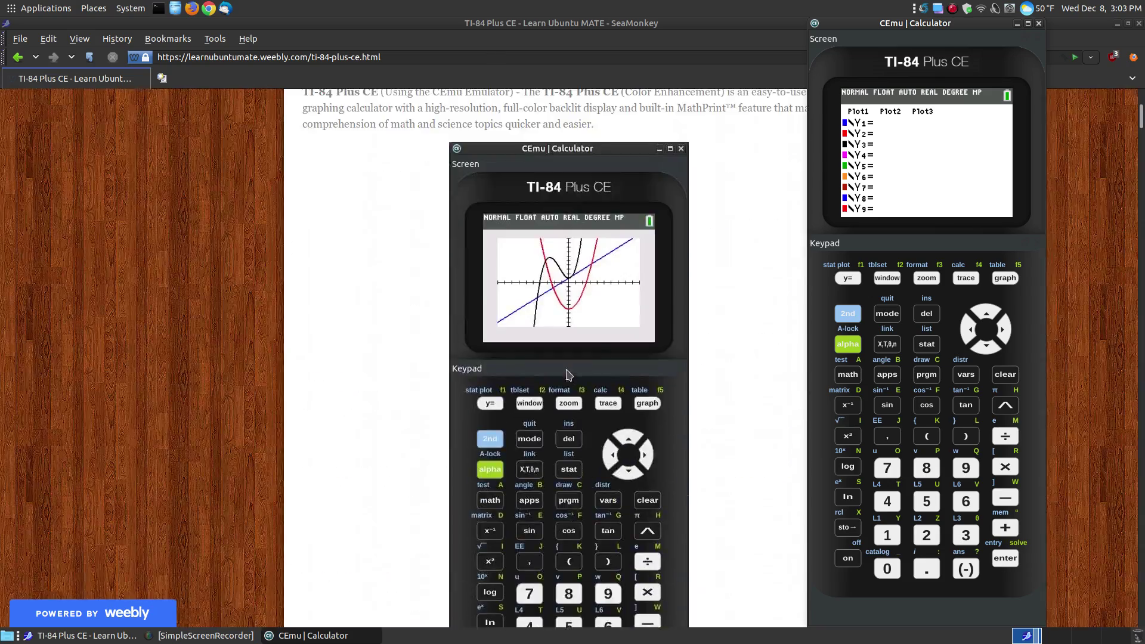
Define Y1 as X+1 in the equation editor.
scroll(677, 388, "down", 12)
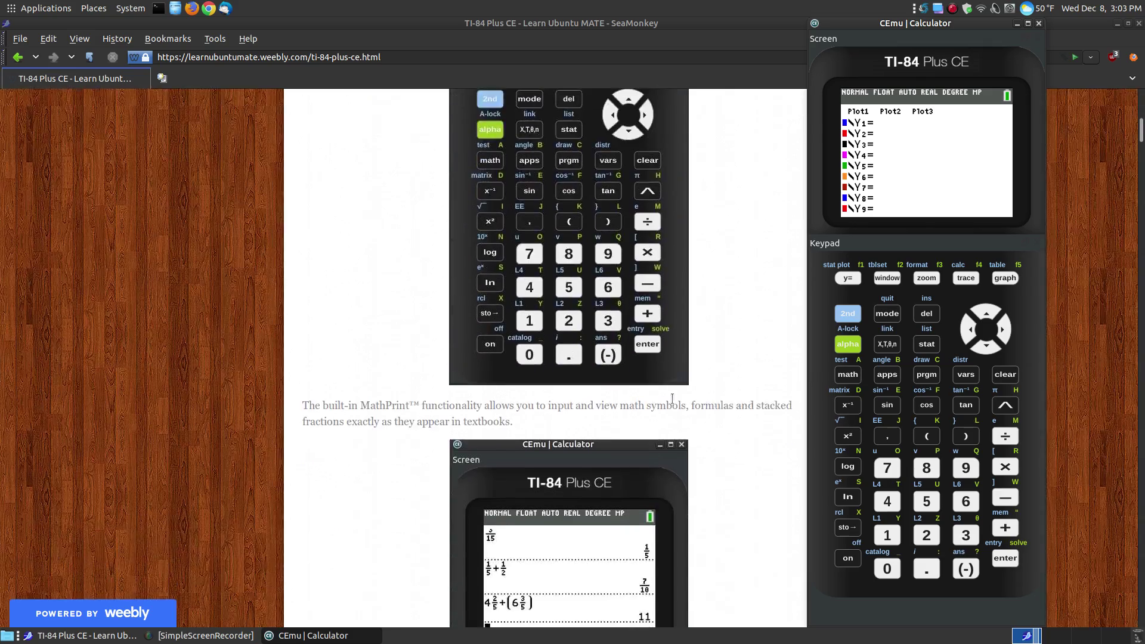
scroll(668, 410, "down", 15)
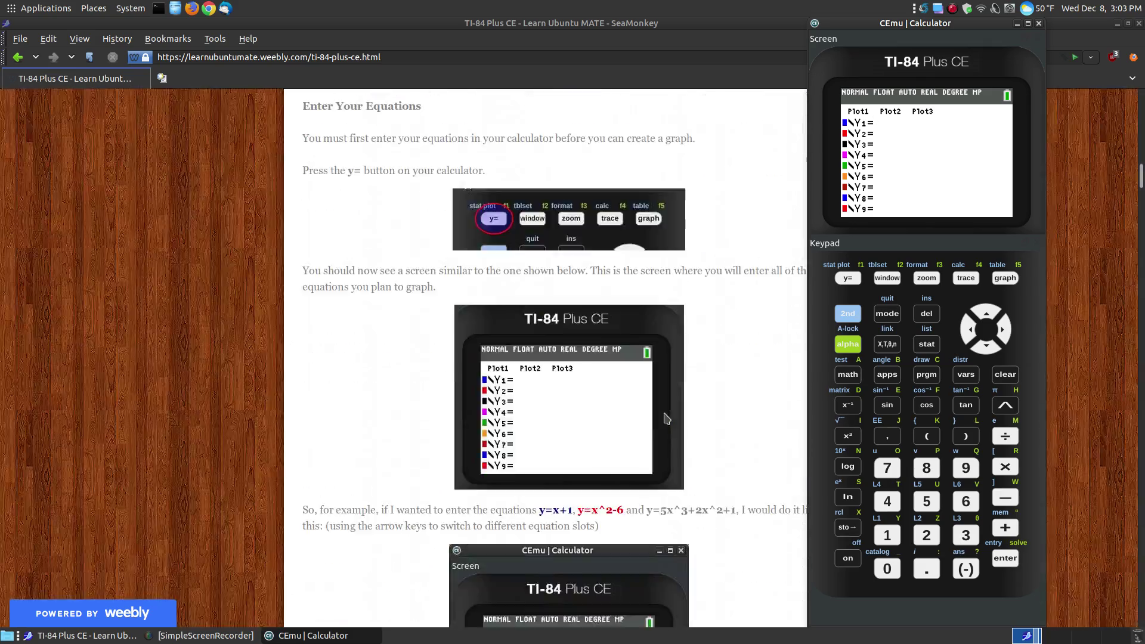
scroll(666, 417, "down", 3)
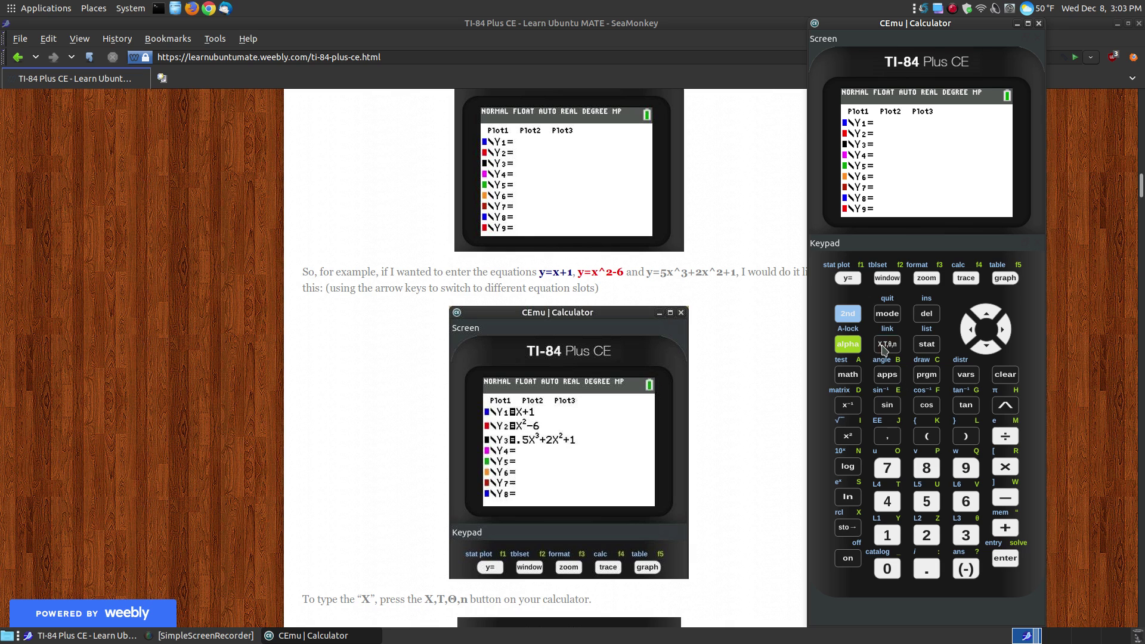
left_click(1005, 532)
left_click(881, 536)
Define Y2 as X²−6.
left_click(894, 346)
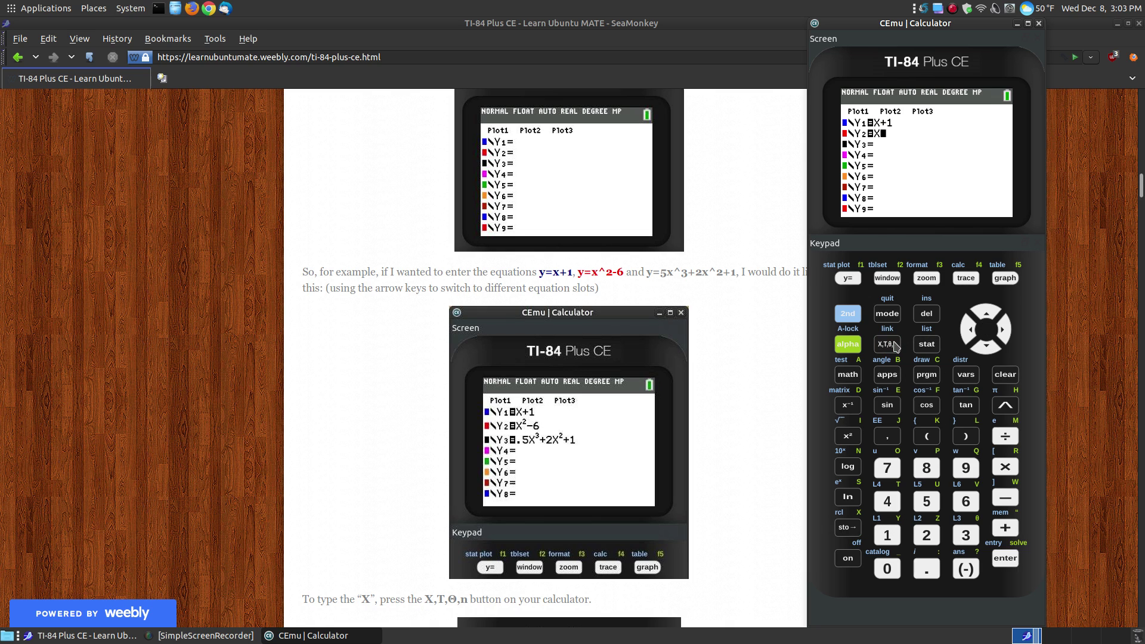
left_click(847, 441)
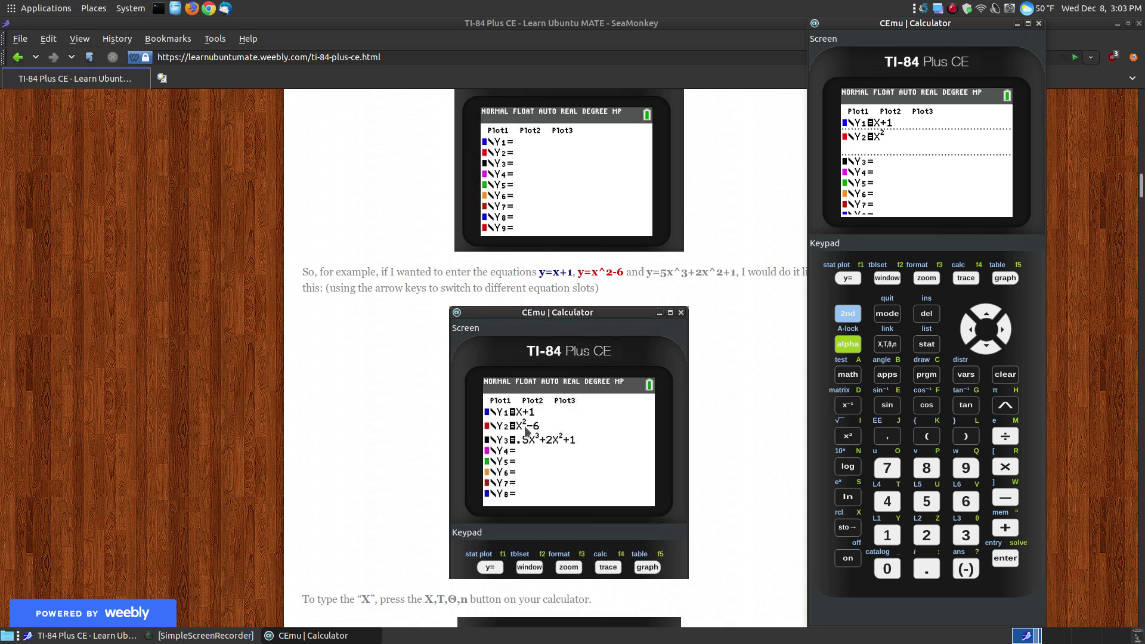
left_click(1006, 499)
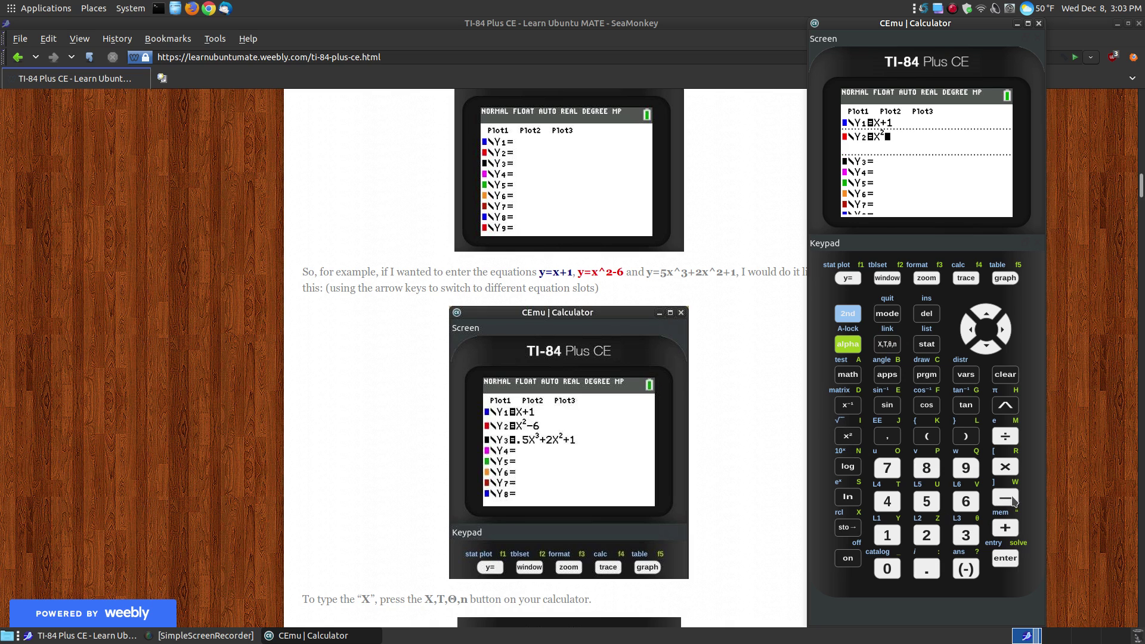
left_click(969, 503)
left_click(984, 350)
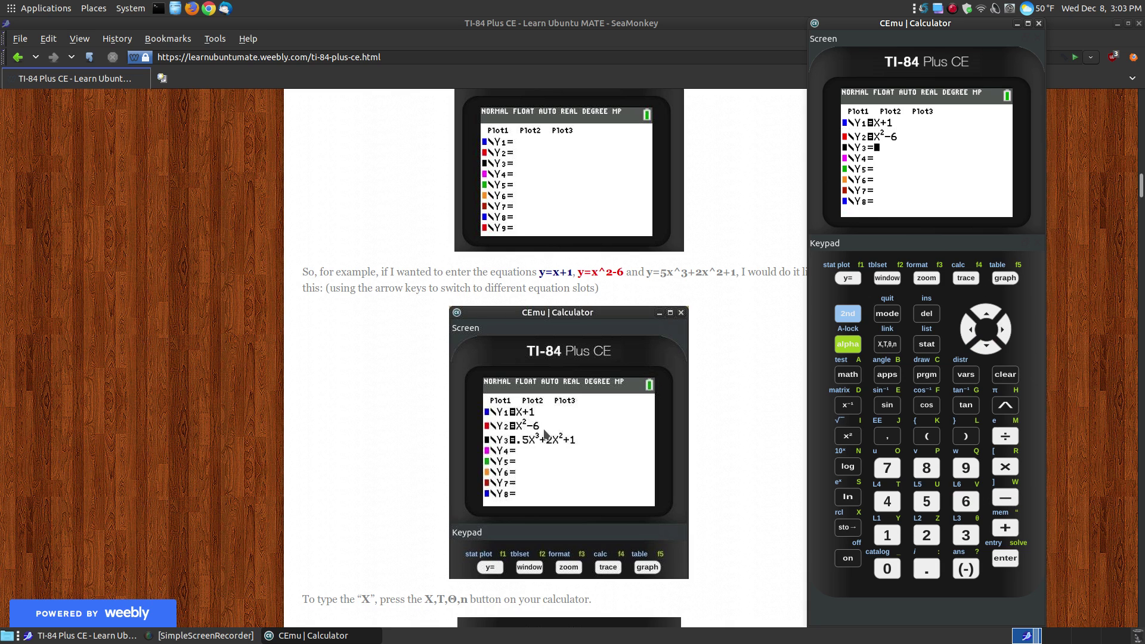
Define Y3 as .5X³+2X²+1.
left_click(925, 571)
left_click(1006, 406)
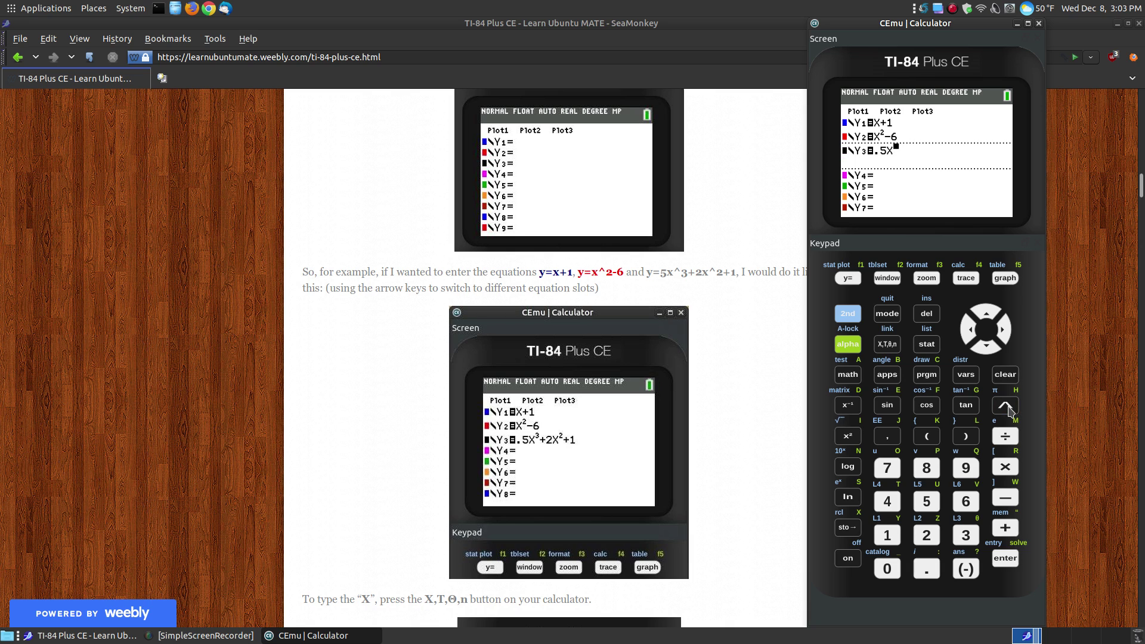
left_click(969, 536)
left_click(1006, 527)
left_click(928, 536)
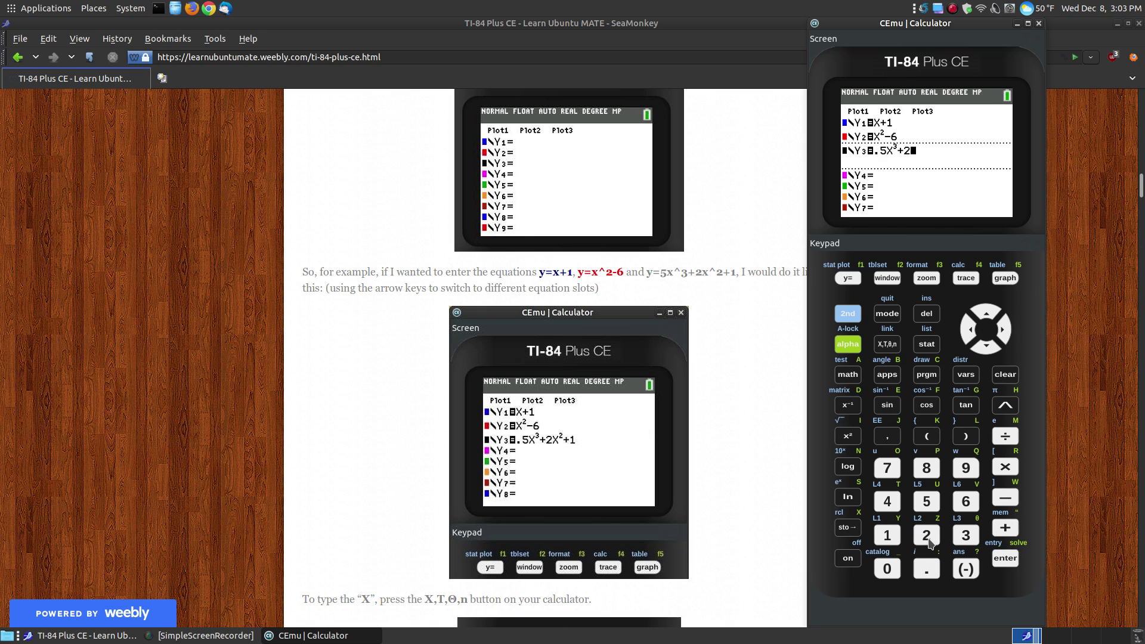
left_click(886, 344)
left_click(1003, 532)
left_click(887, 536)
left_click(987, 347)
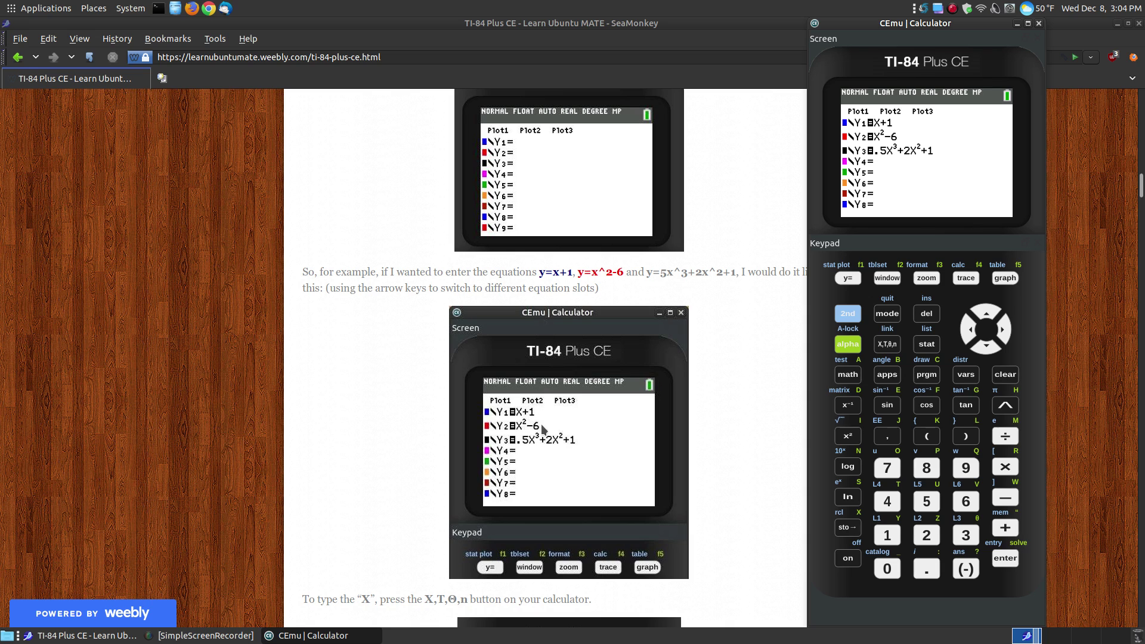
scroll(586, 420, "down", 6)
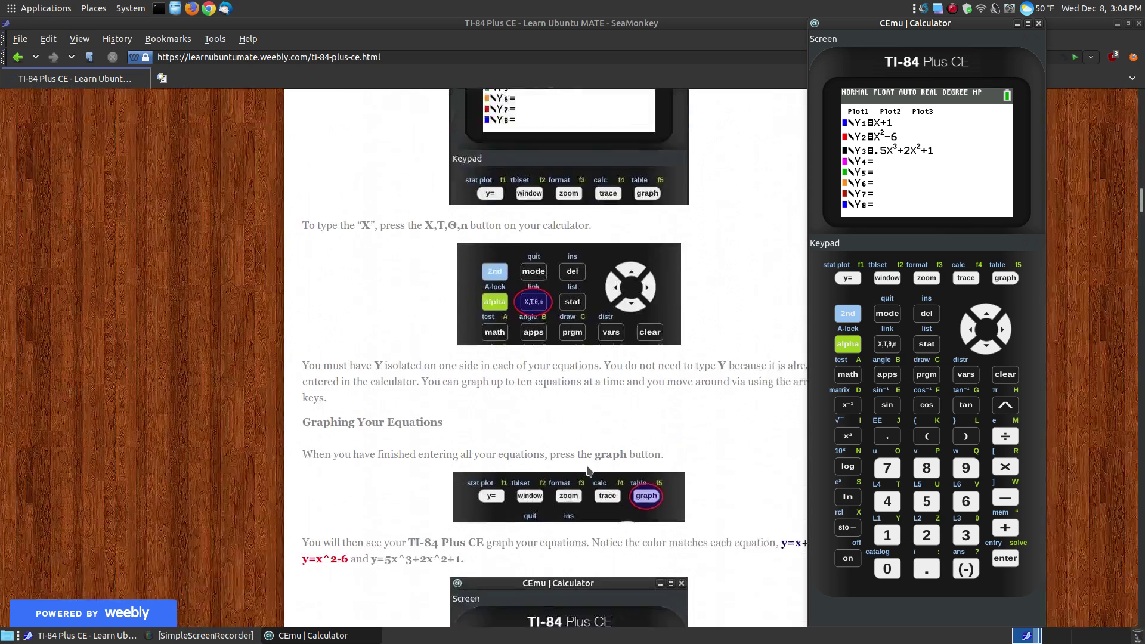
scroll(590, 465, "down", 2)
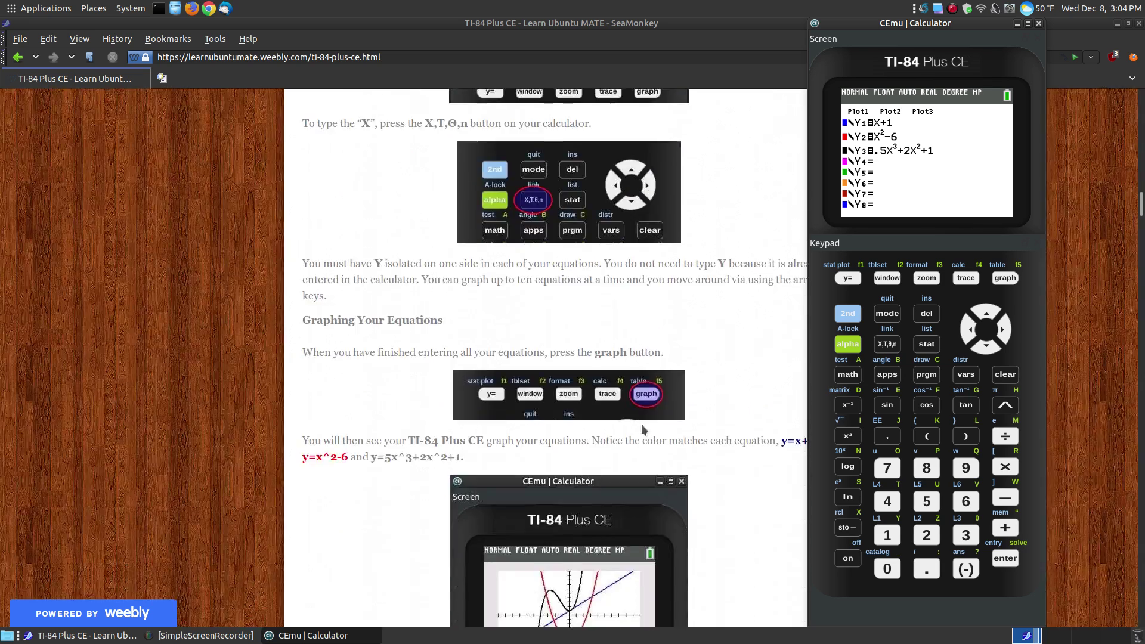
Graph Y1–Y3 together, showing a line, a parabola and a cubic curve.
left_click(1007, 281)
scroll(592, 320, "down", 4)
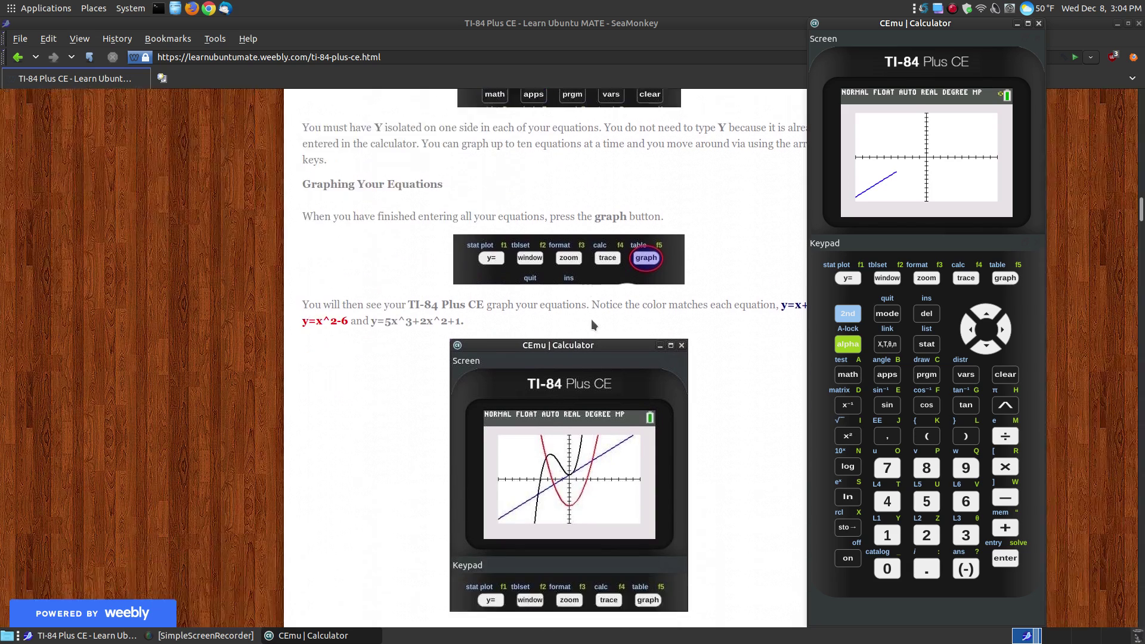
scroll(593, 324, "down", 1)
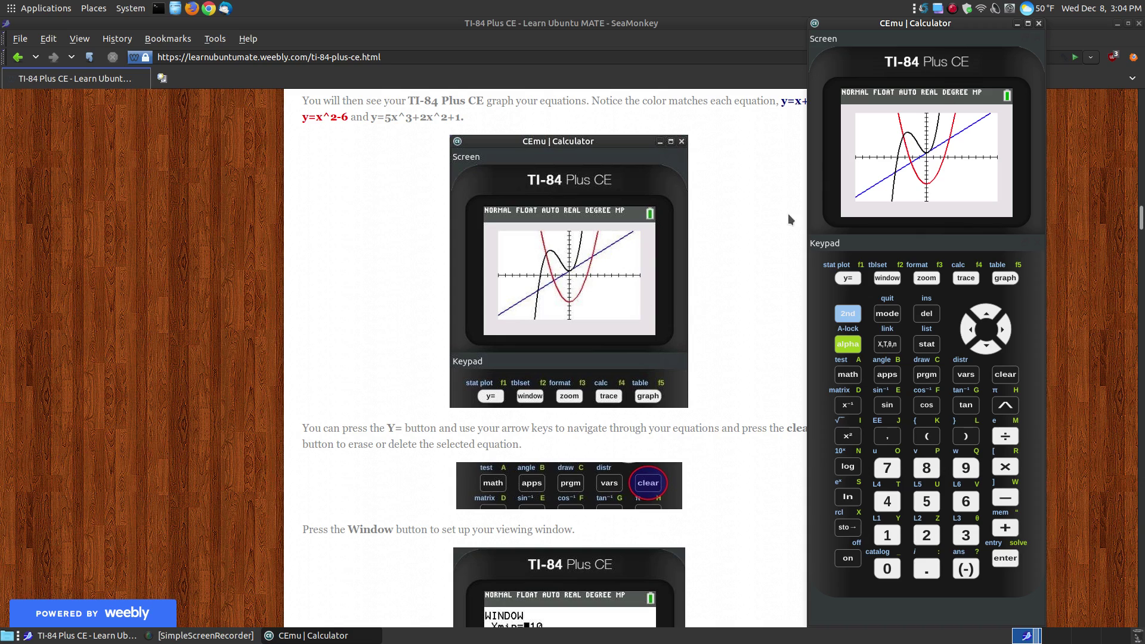
scroll(687, 274, "up", 15)
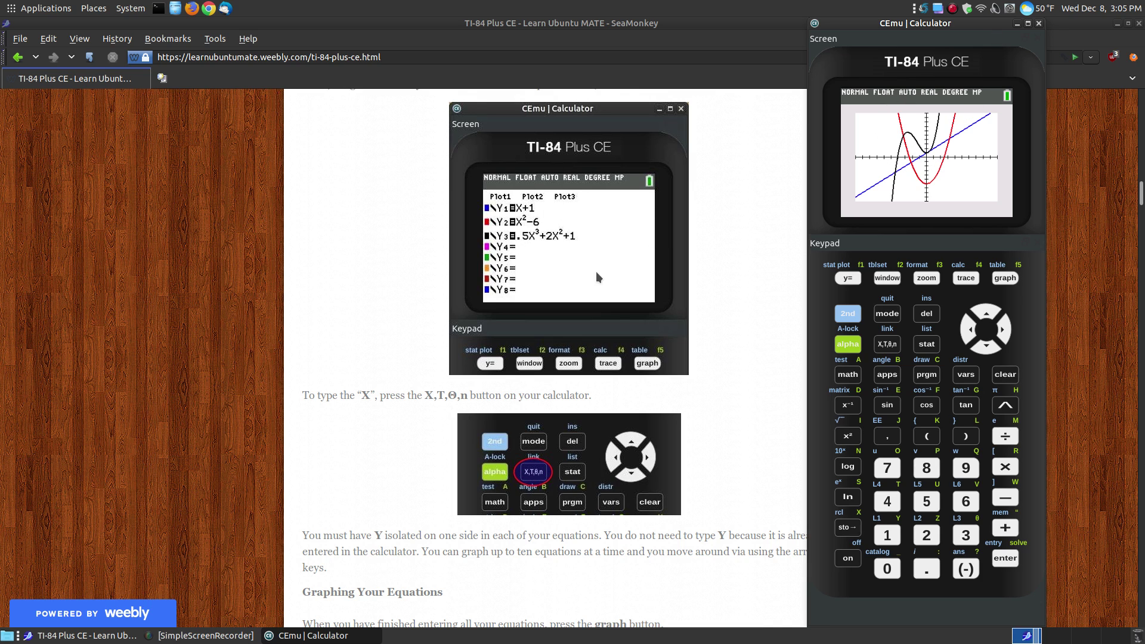
Clear the graph to a blank home screen and display the graph Window settings.
scroll(570, 291, "down", 1)
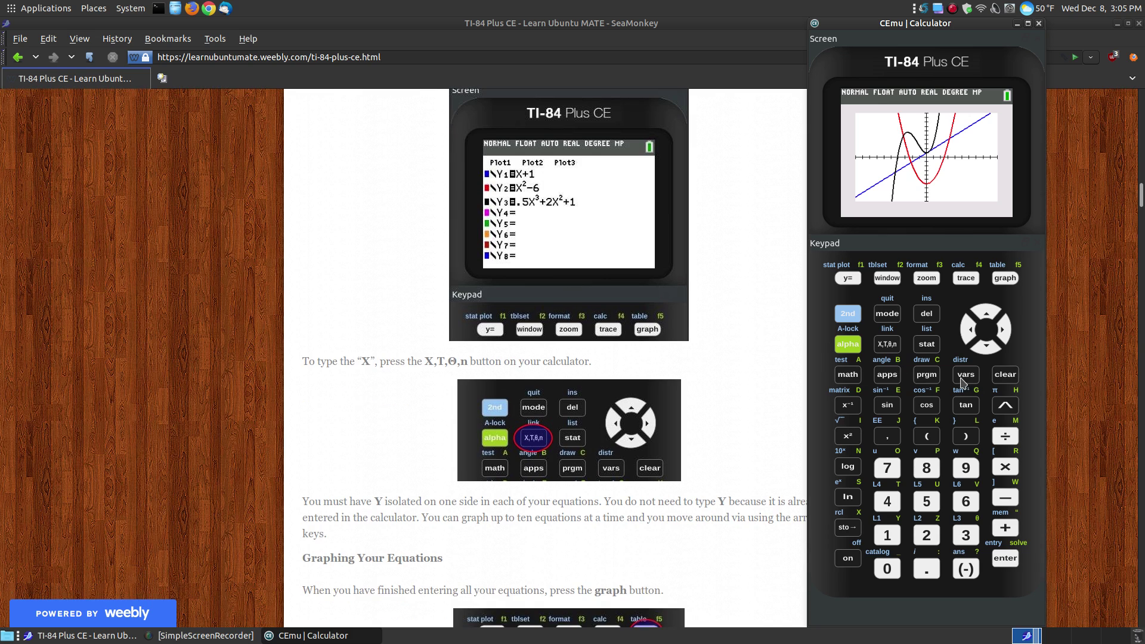
left_click(999, 380)
scroll(602, 346, "down", 2)
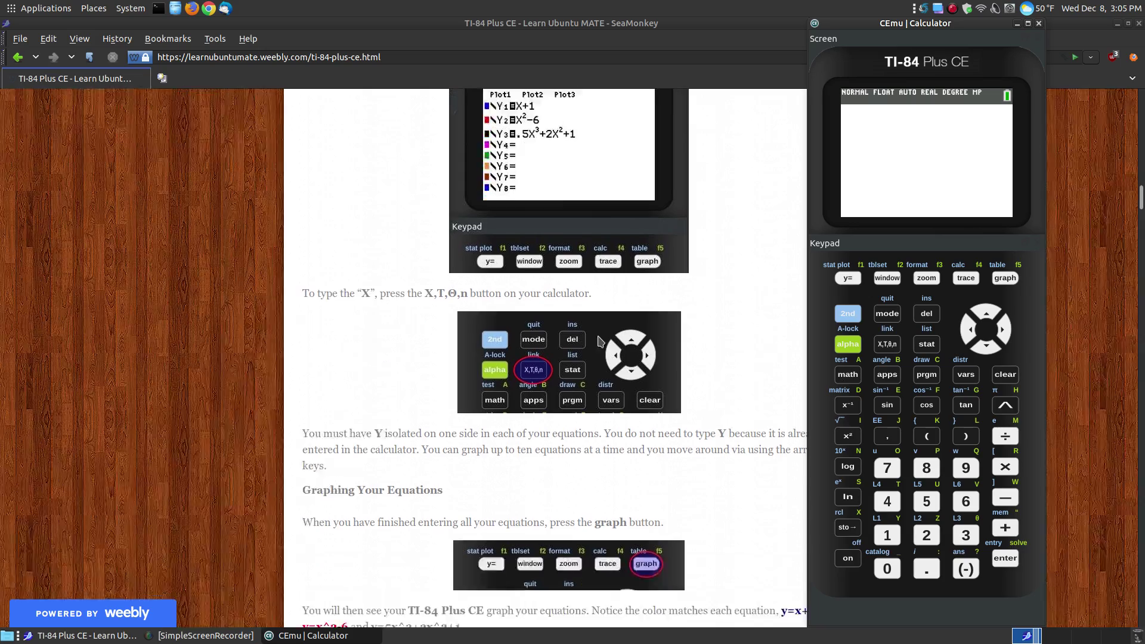
scroll(600, 341, "down", 20)
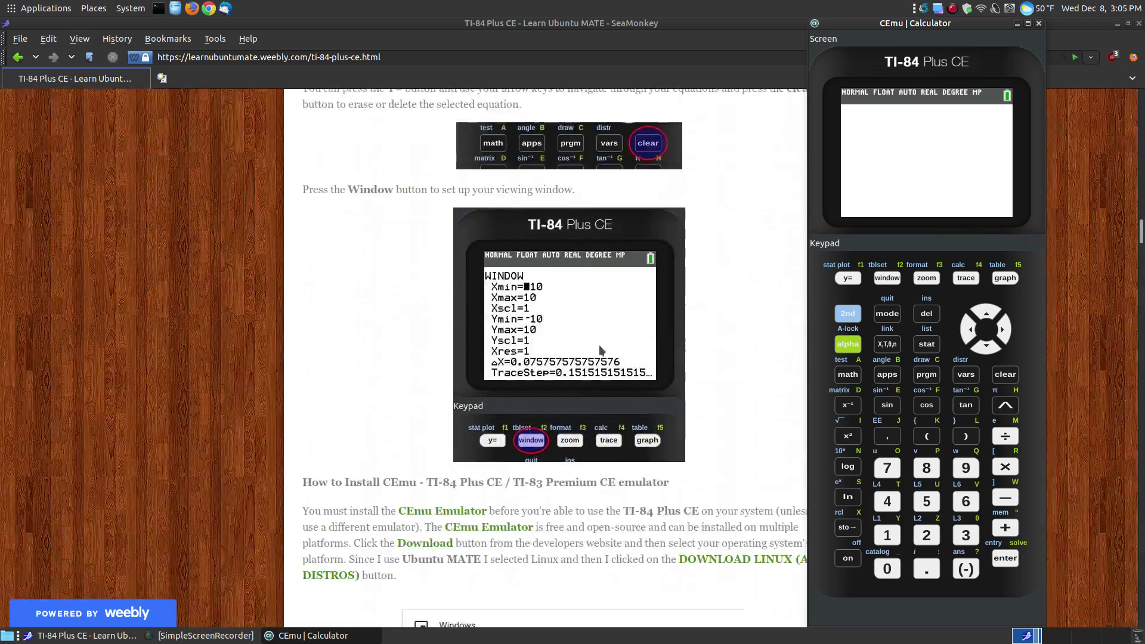
scroll(516, 238, "up", 5)
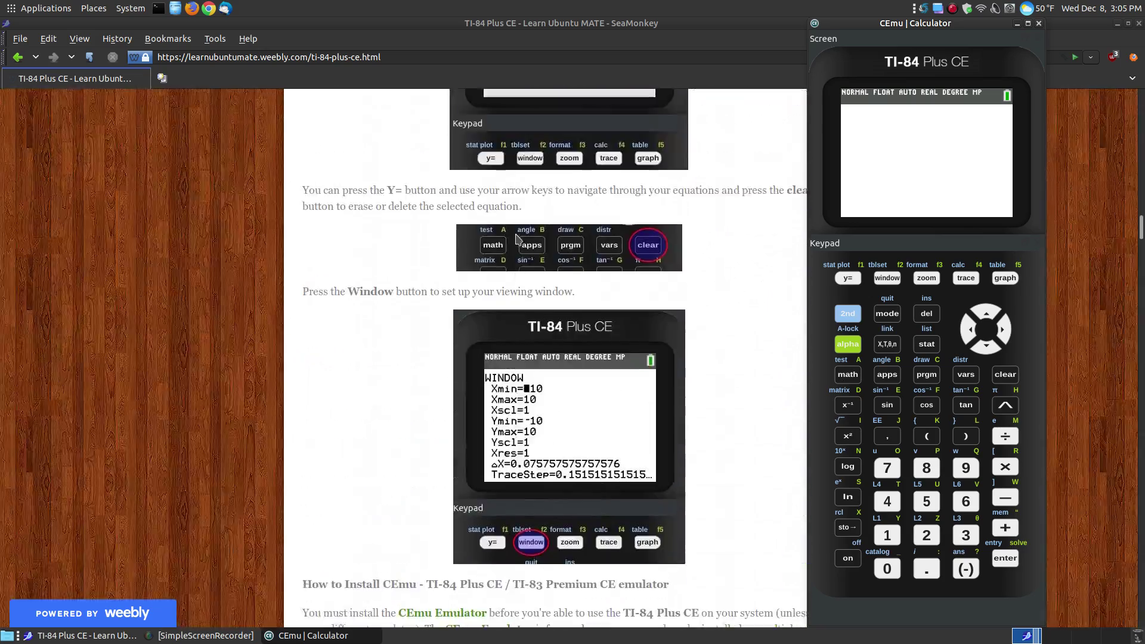
scroll(516, 238, "up", 6)
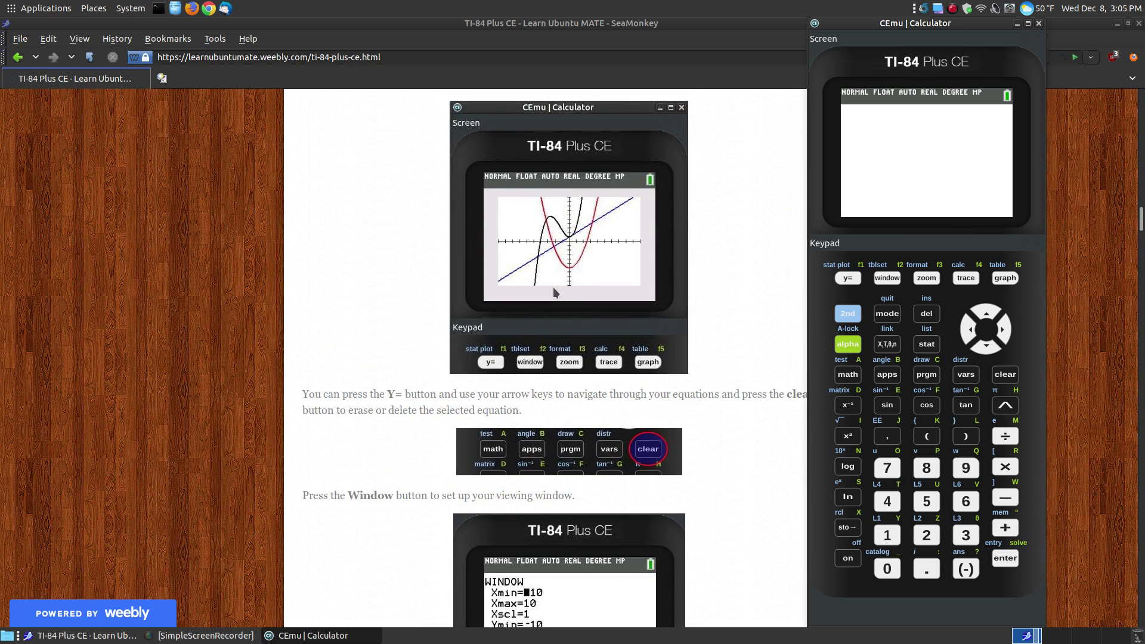
scroll(625, 307, "down", 7)
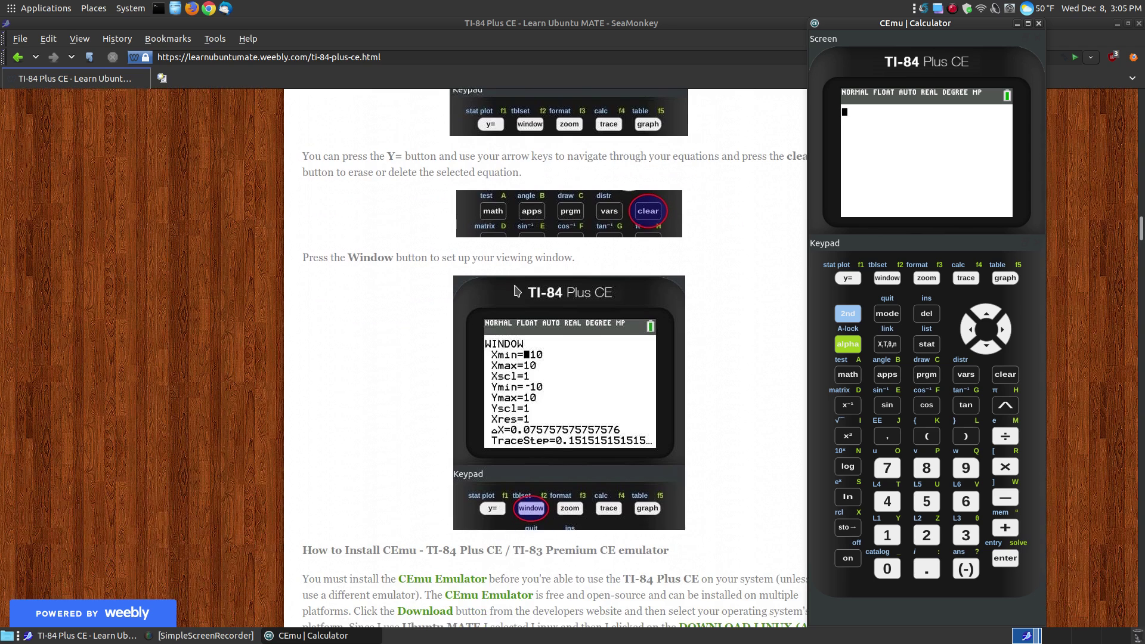
left_click(887, 279)
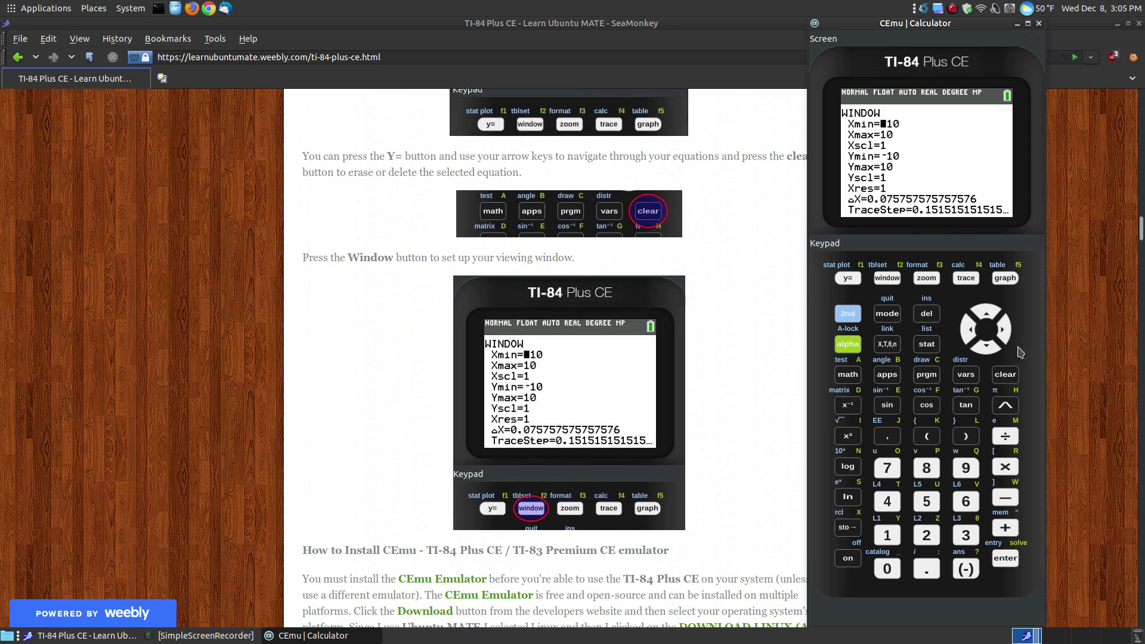
Quit back to the home screen, turn the calculator off, and open CEmu's title-bar menu.
left_click(847, 313)
left_click(886, 313)
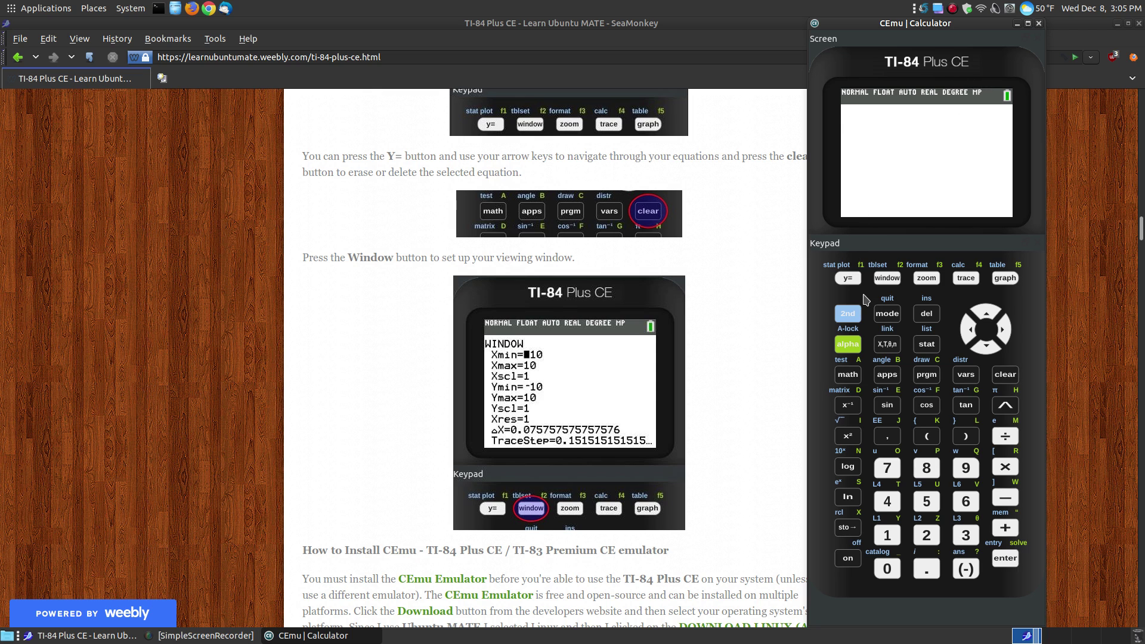
left_click(849, 566)
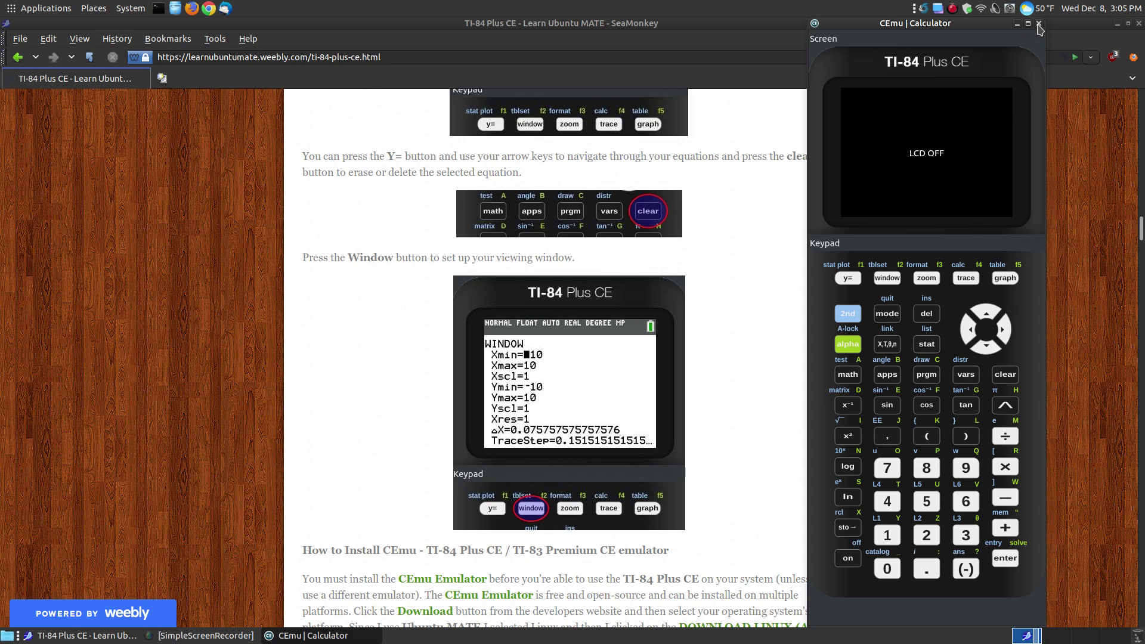
right_click(906, 27)
Close CEmu, open the CEmu download page from the tutorial, and expand its Linux section.
left_click(947, 171)
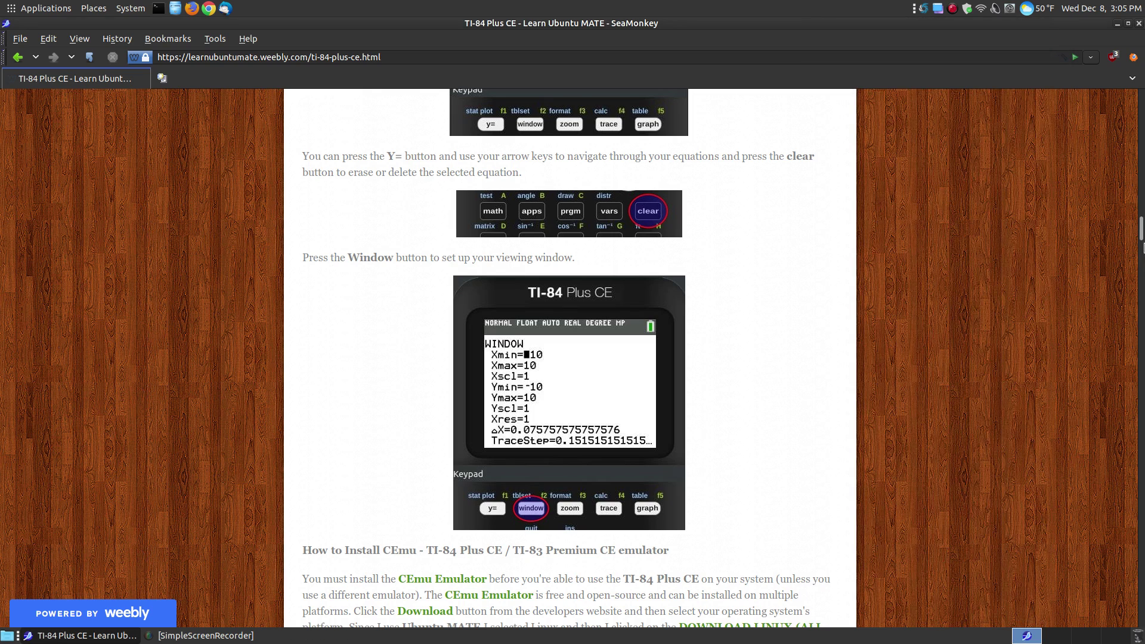
scroll(864, 456, "down", 6)
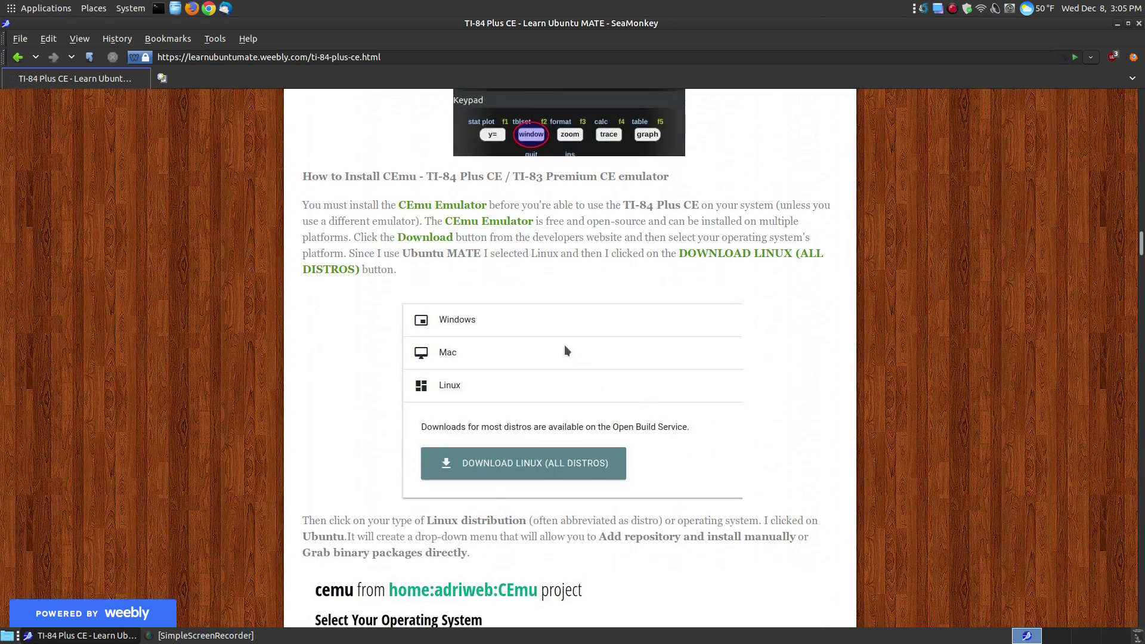
scroll(564, 345, "up", 1)
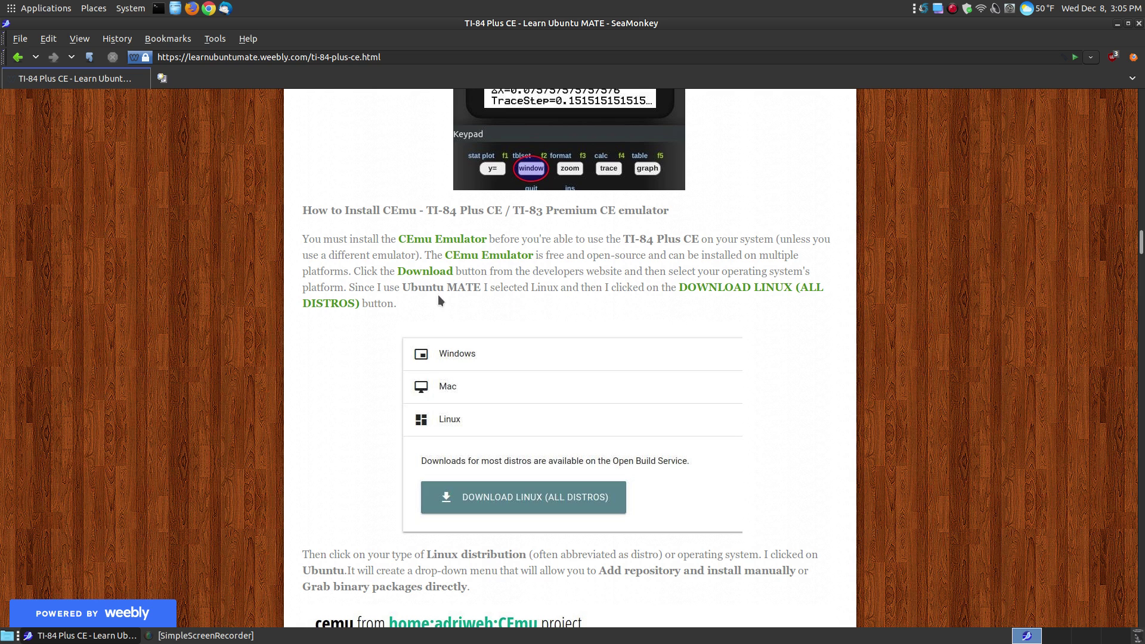
left_click(439, 273)
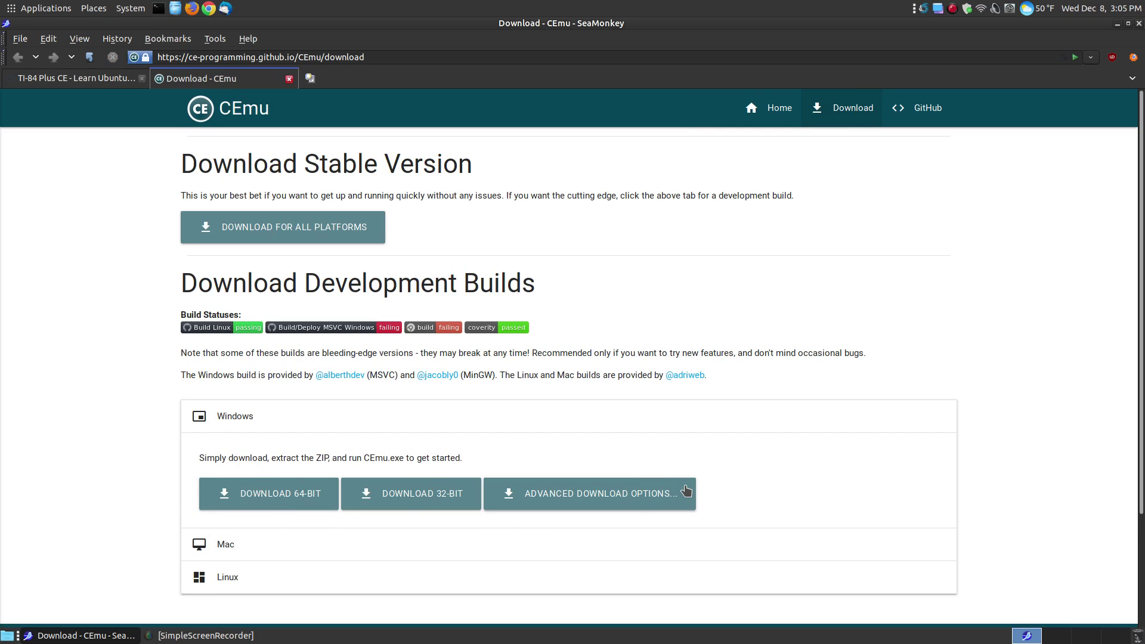
left_click(246, 579)
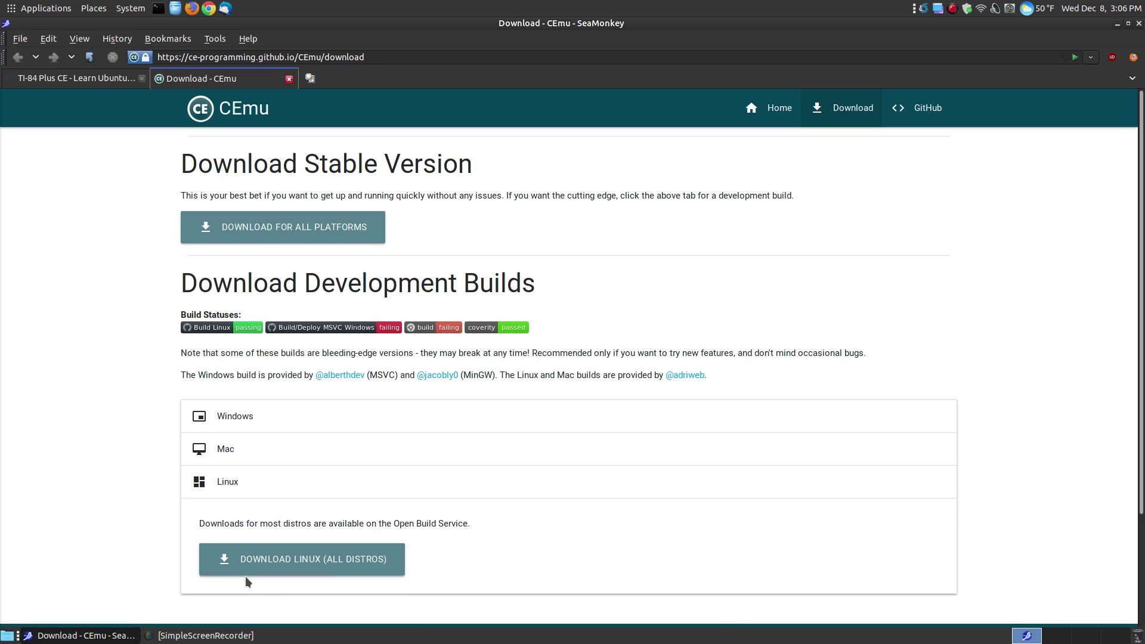
Choose Download Linux (All Distros), pick Ubuntu, and list the cemu_1.3-0 .deb binaries per xUbuntu release.
left_click(291, 557)
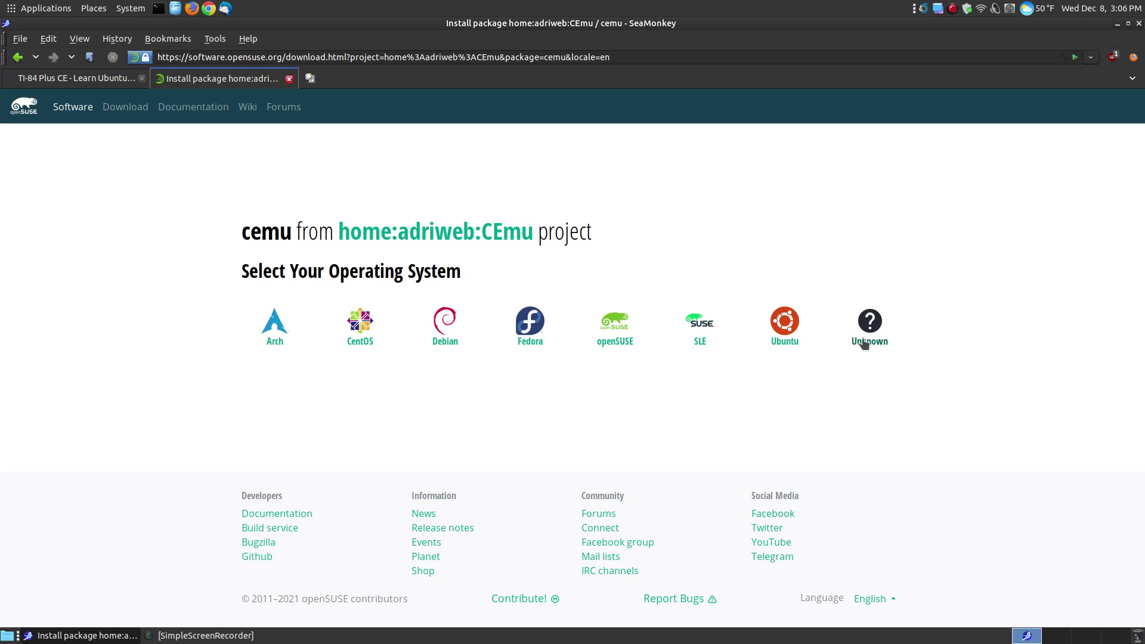
left_click(784, 343)
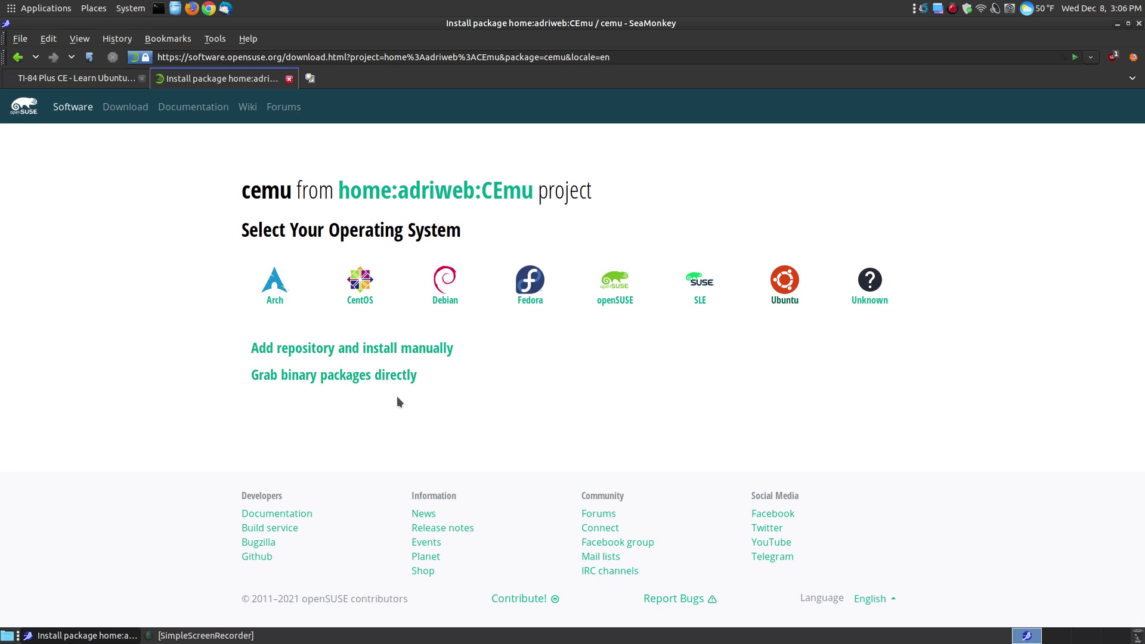
left_click(335, 382)
scroll(971, 387, "down", 3)
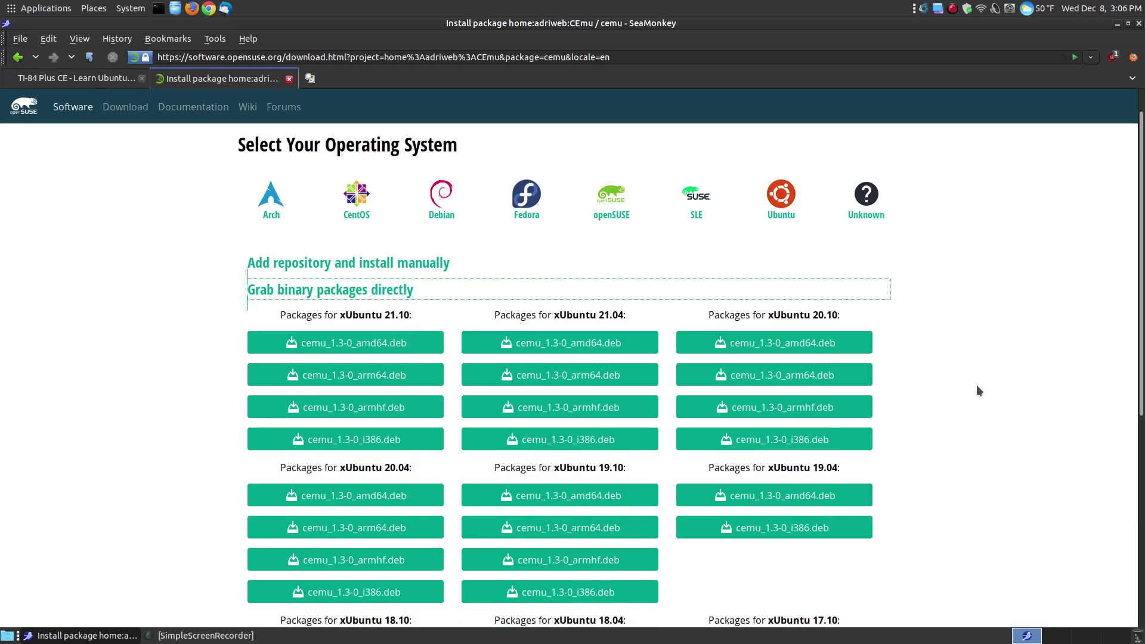
scroll(975, 386, "down", 3)
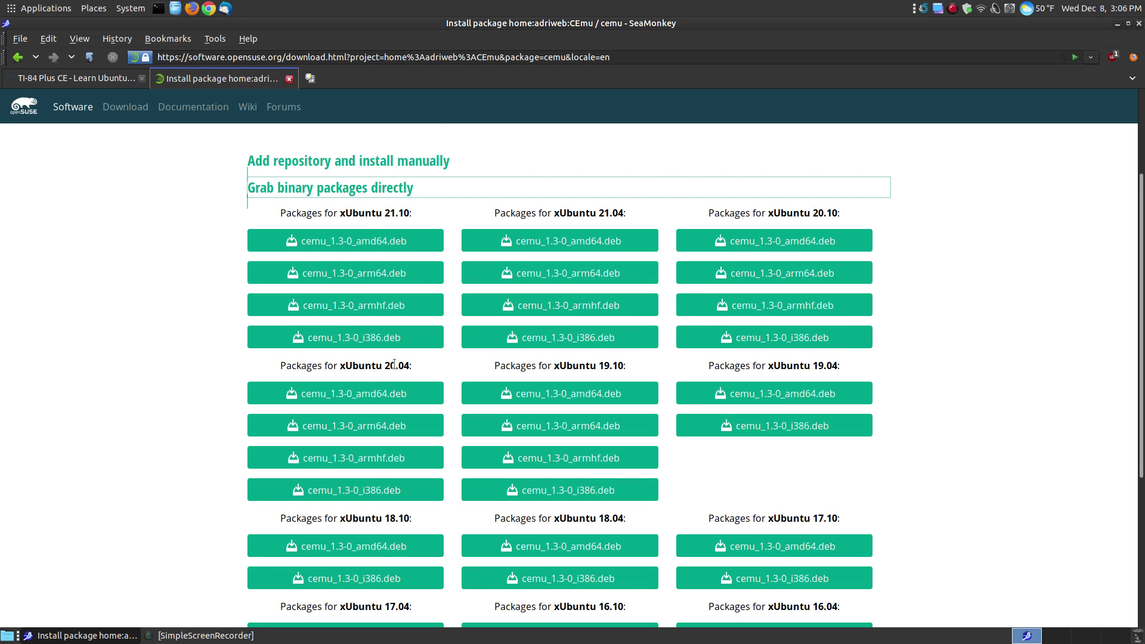
scroll(394, 364, "down", 1)
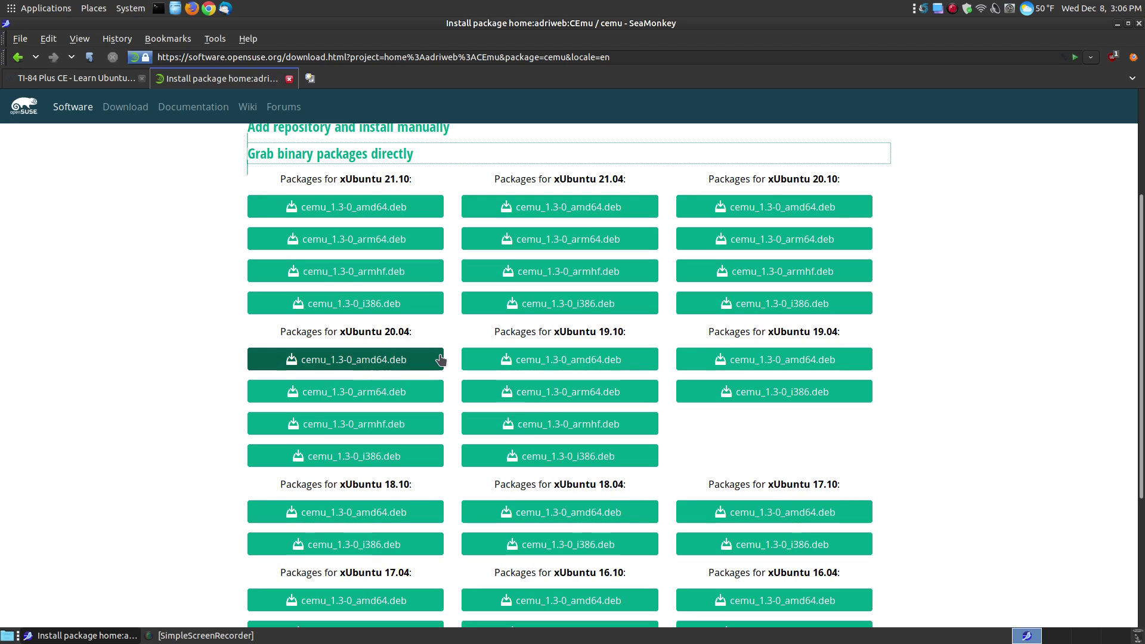
left_click(79, 79)
scroll(873, 424, "down", 6)
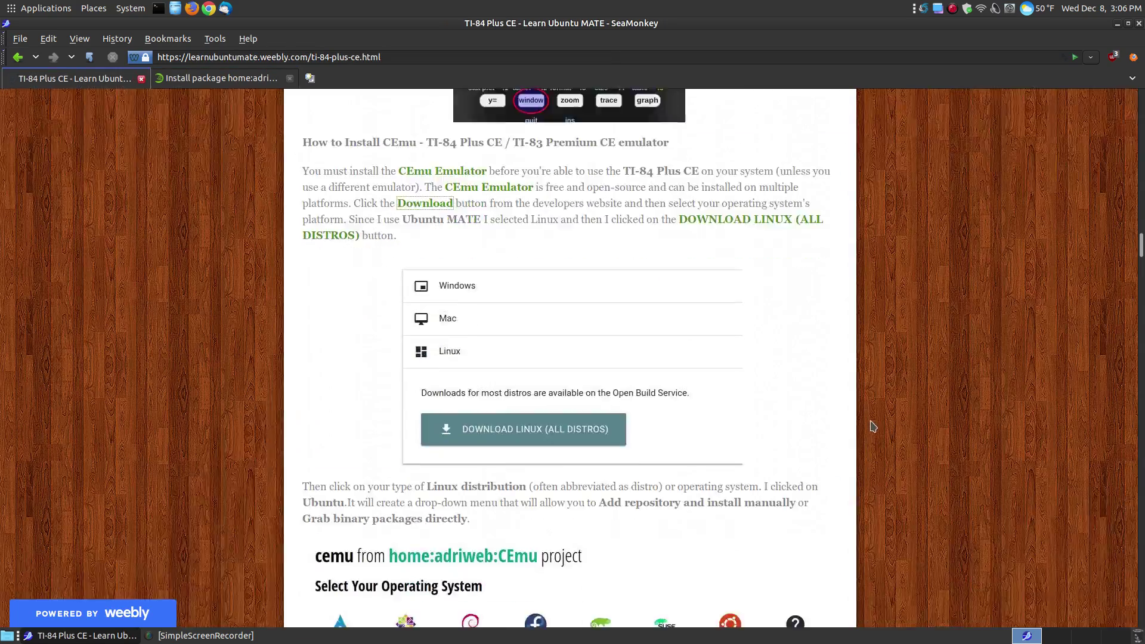
scroll(809, 444, "down", 5)
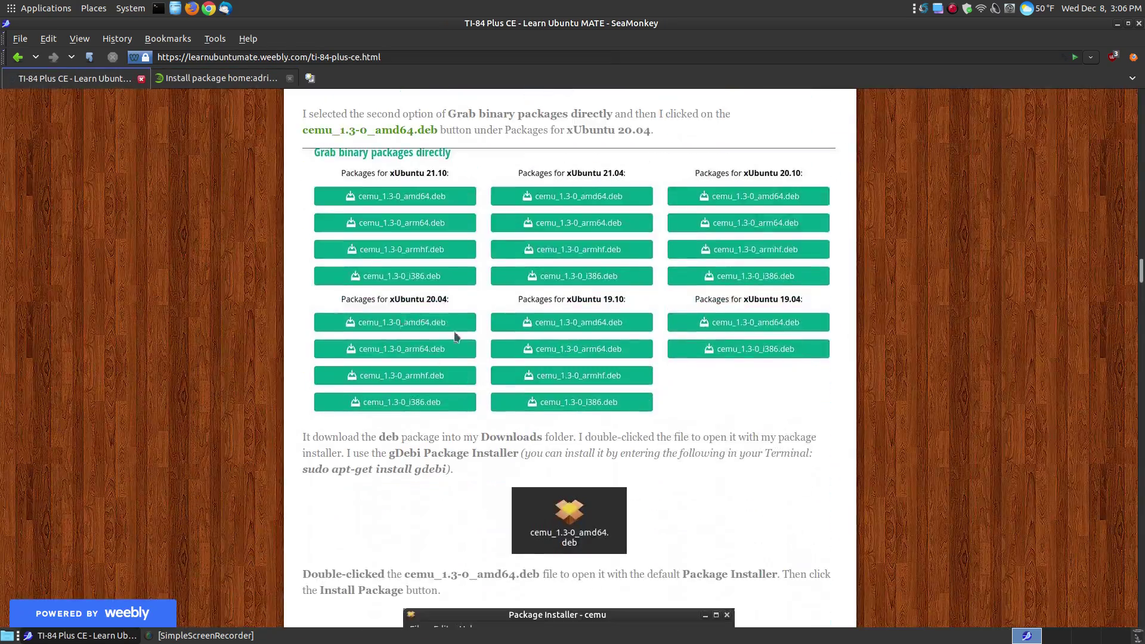
scroll(659, 266, "down", 3)
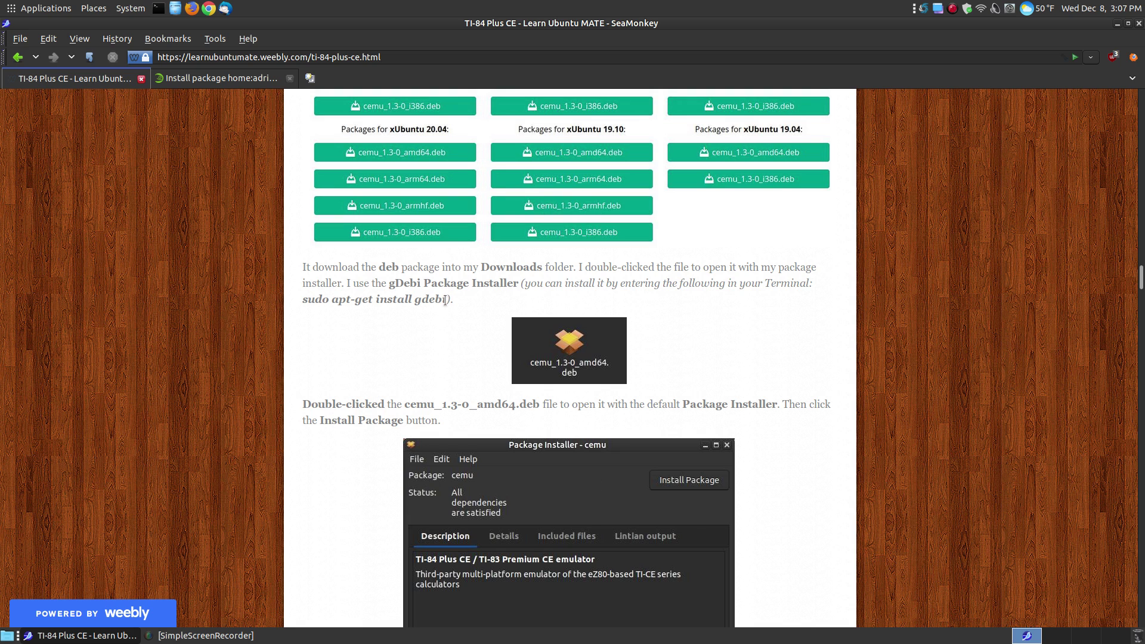
left_click_drag(448, 299, 302, 297)
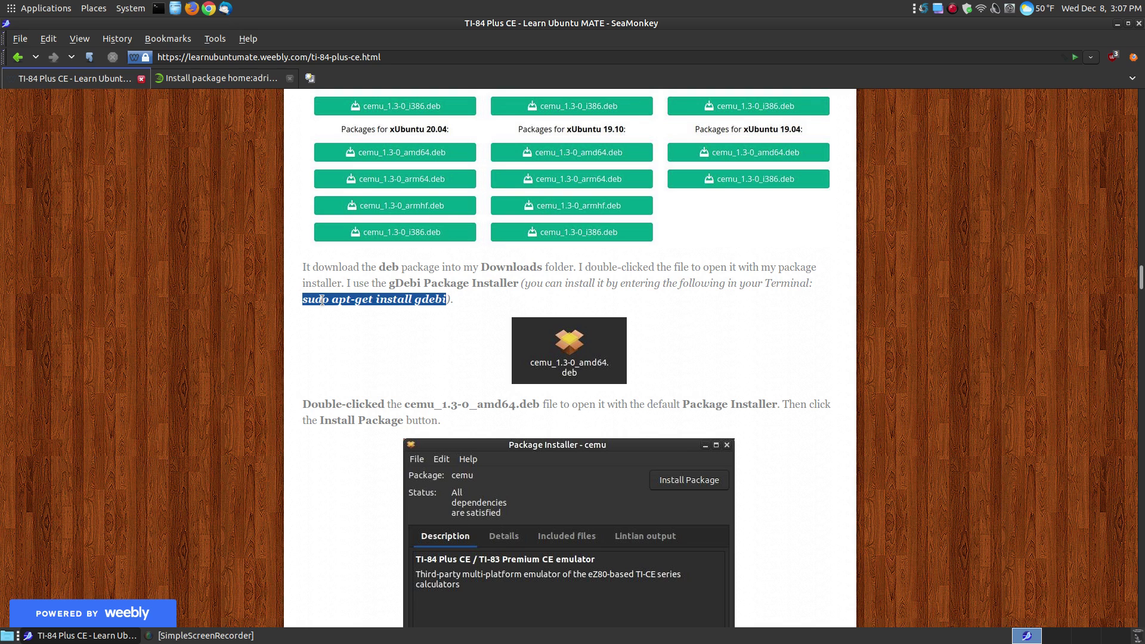
left_click(486, 303)
scroll(574, 322, "down", 5)
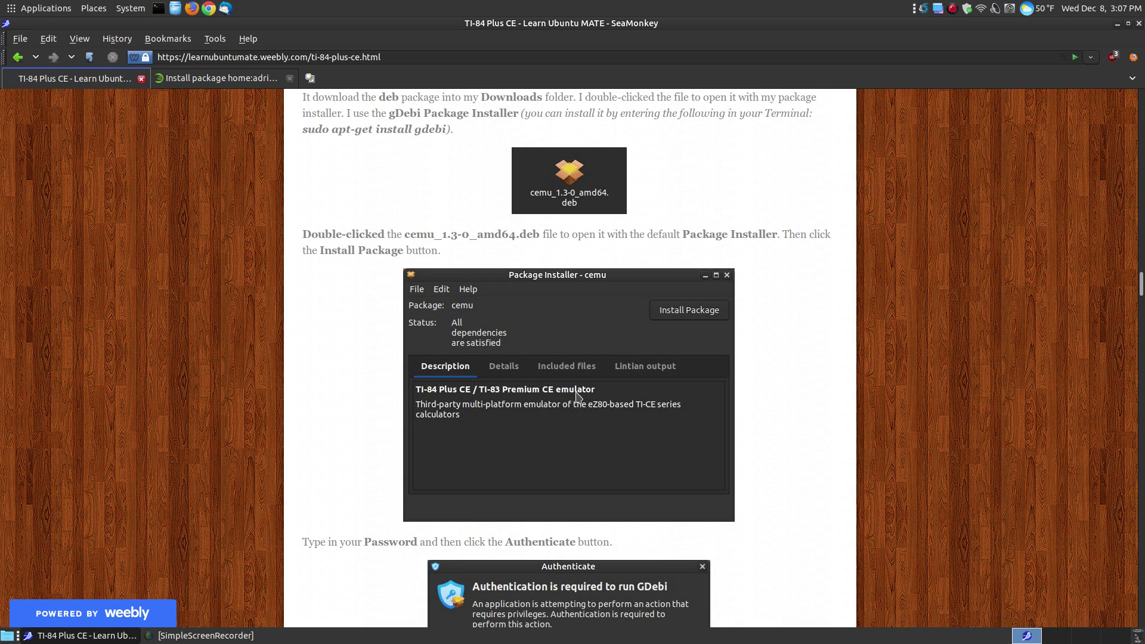
scroll(577, 396, "down", 8)
scroll(586, 417, "down", 7)
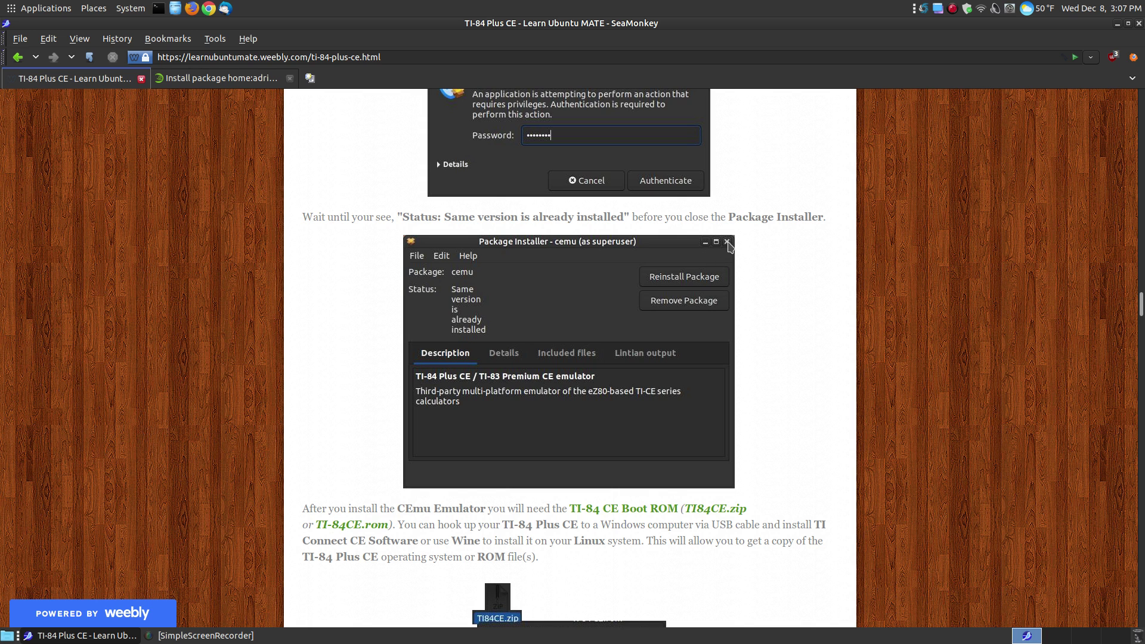
scroll(938, 330, "down", 8)
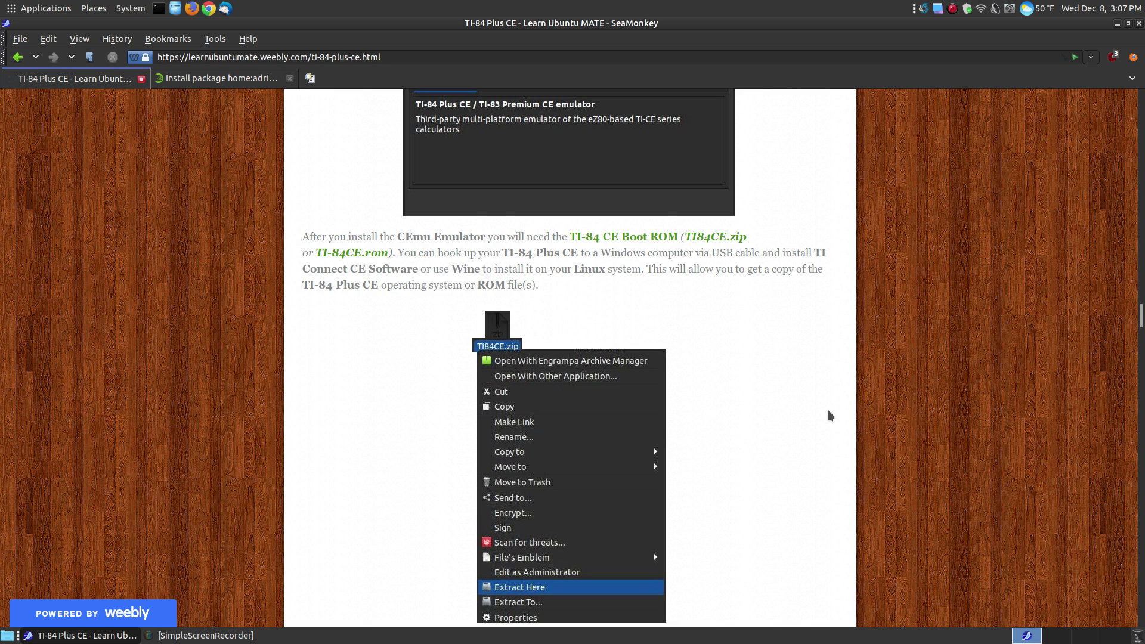
scroll(830, 415, "down", 2)
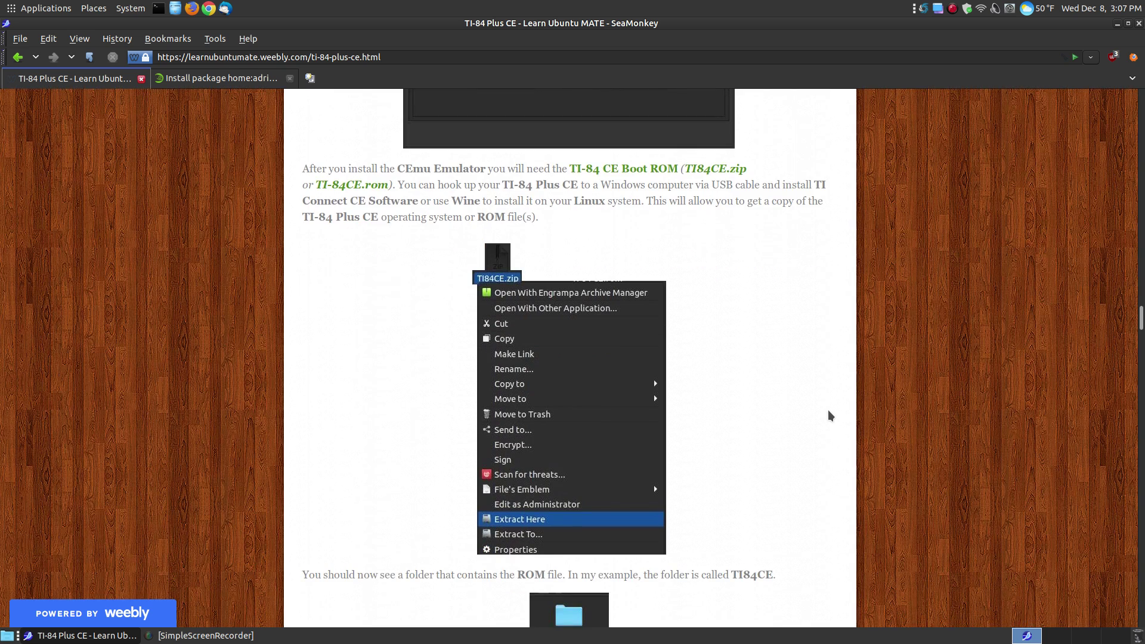
scroll(830, 416, "down", 8)
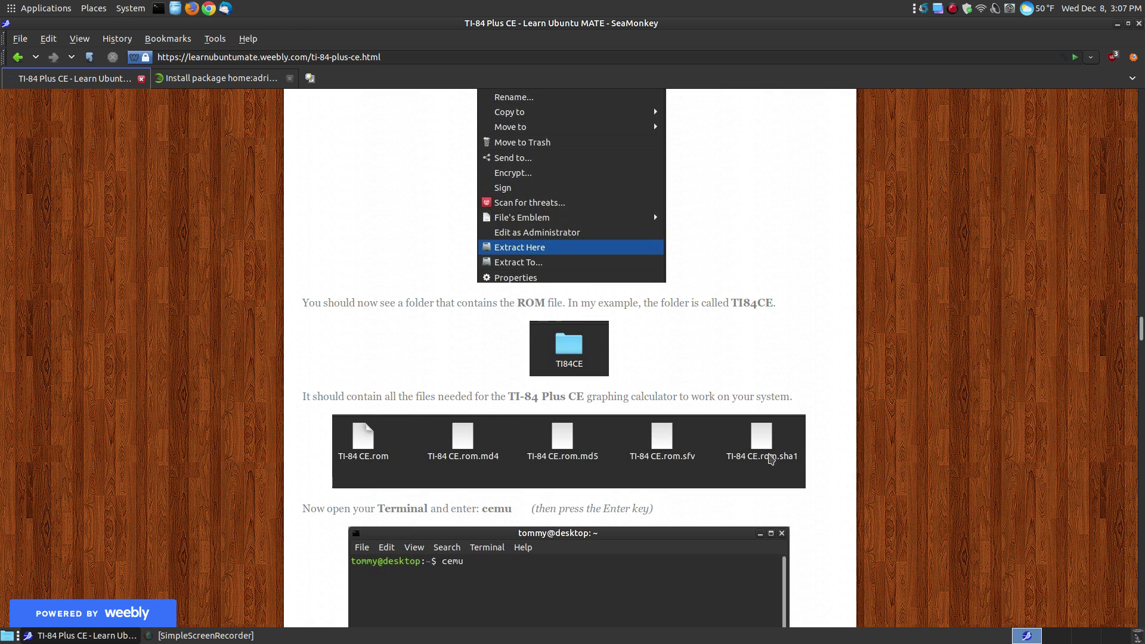
scroll(912, 475, "down", 8)
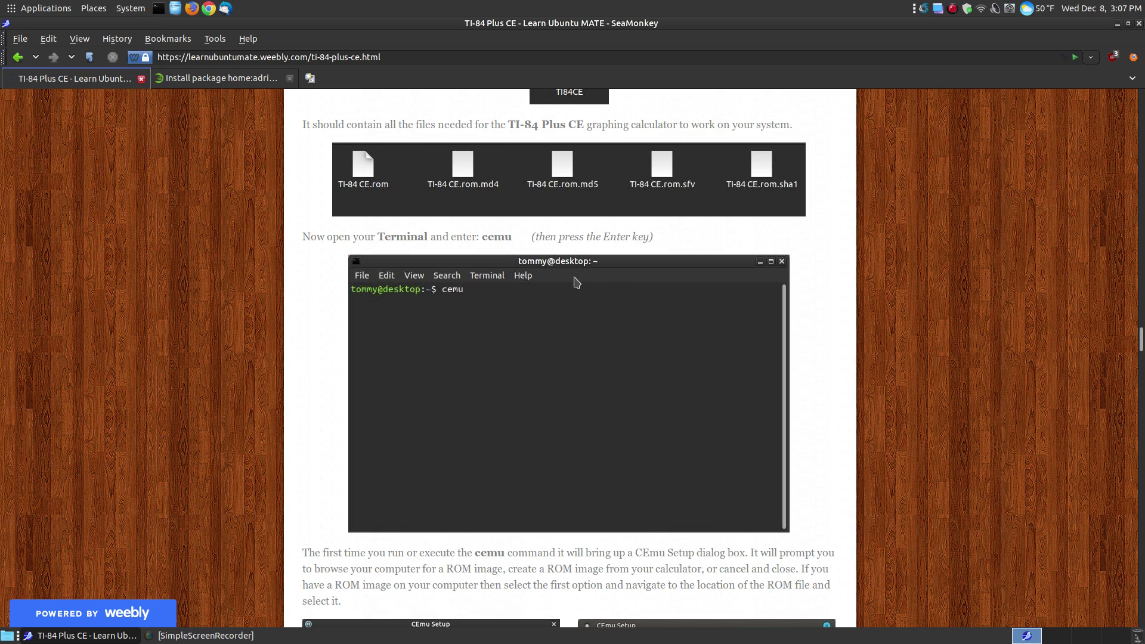
left_click(158, 8)
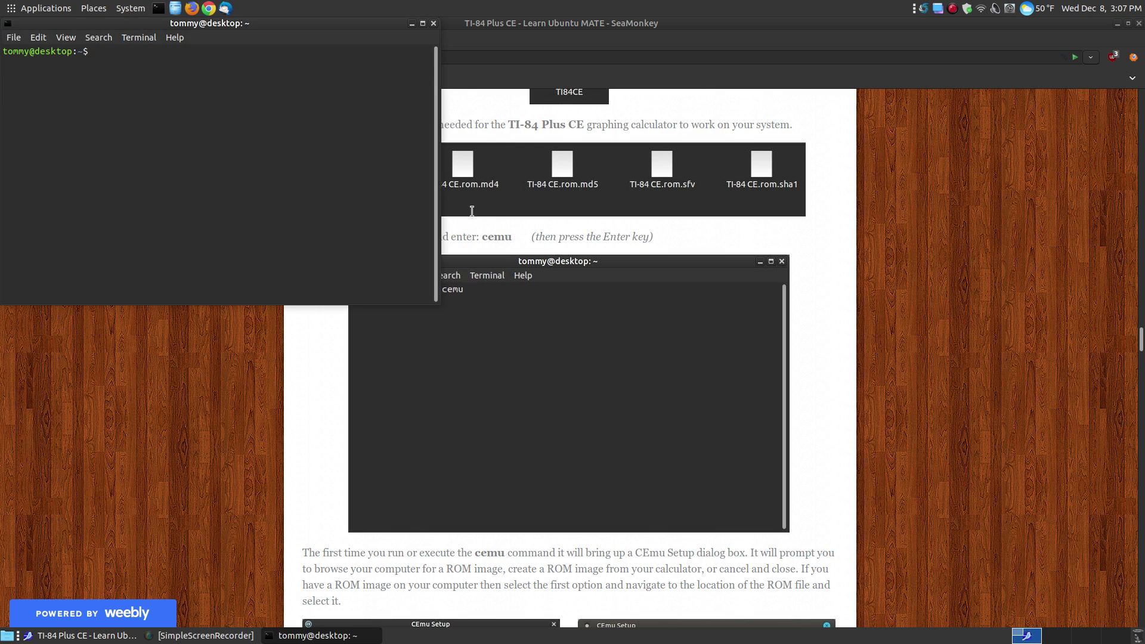
left_click(433, 23)
scroll(526, 311, "down", 10)
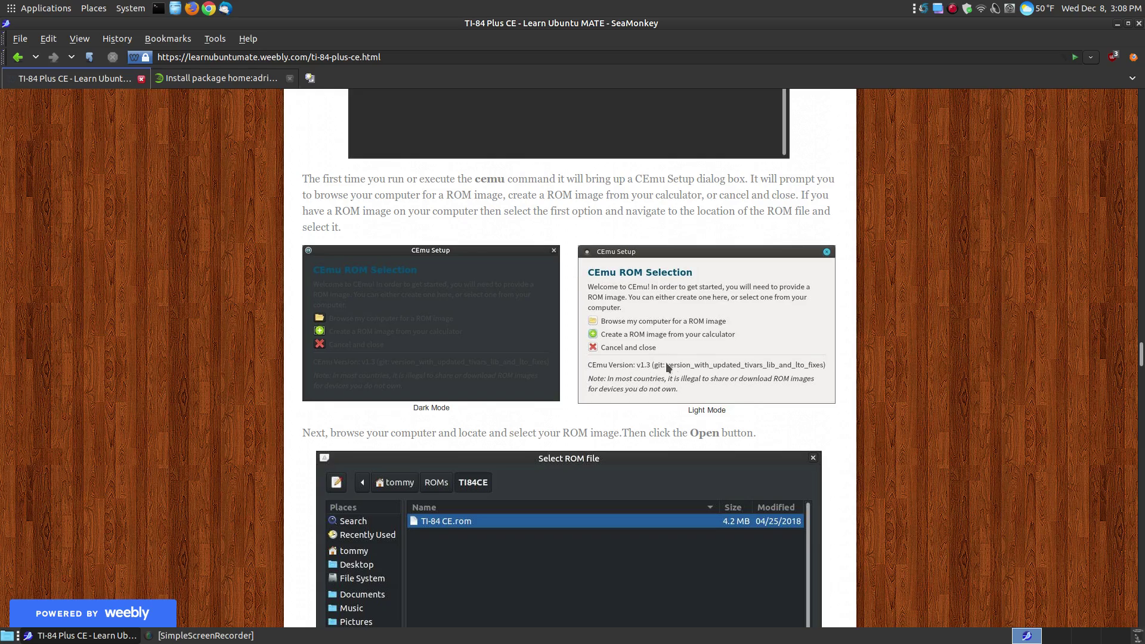
scroll(598, 290, "up", 5)
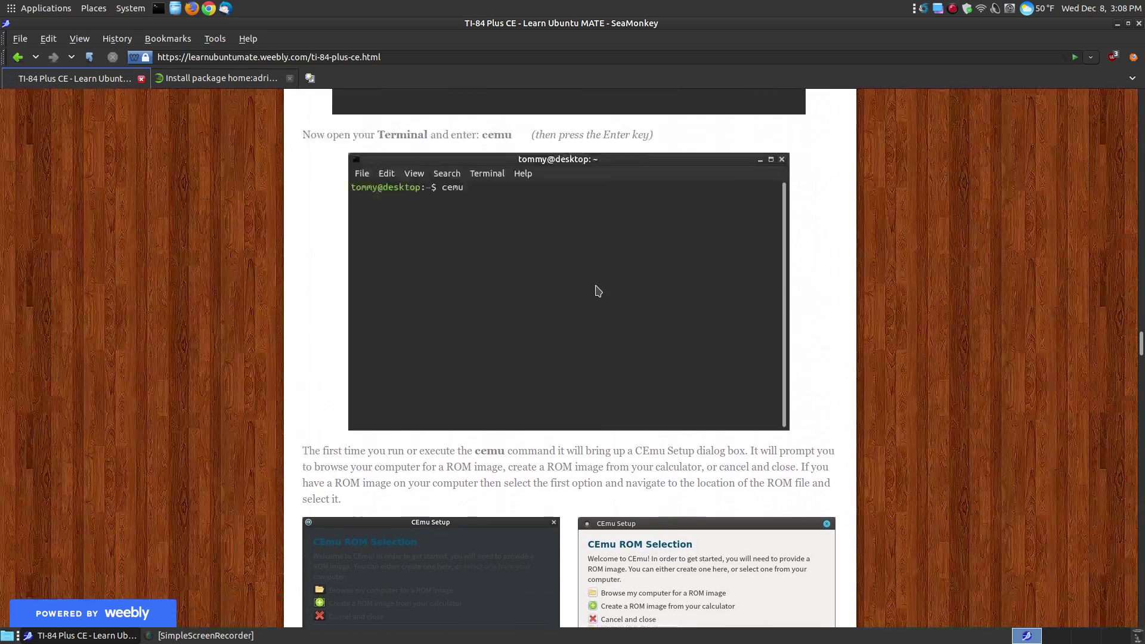
scroll(598, 291, "up", 4)
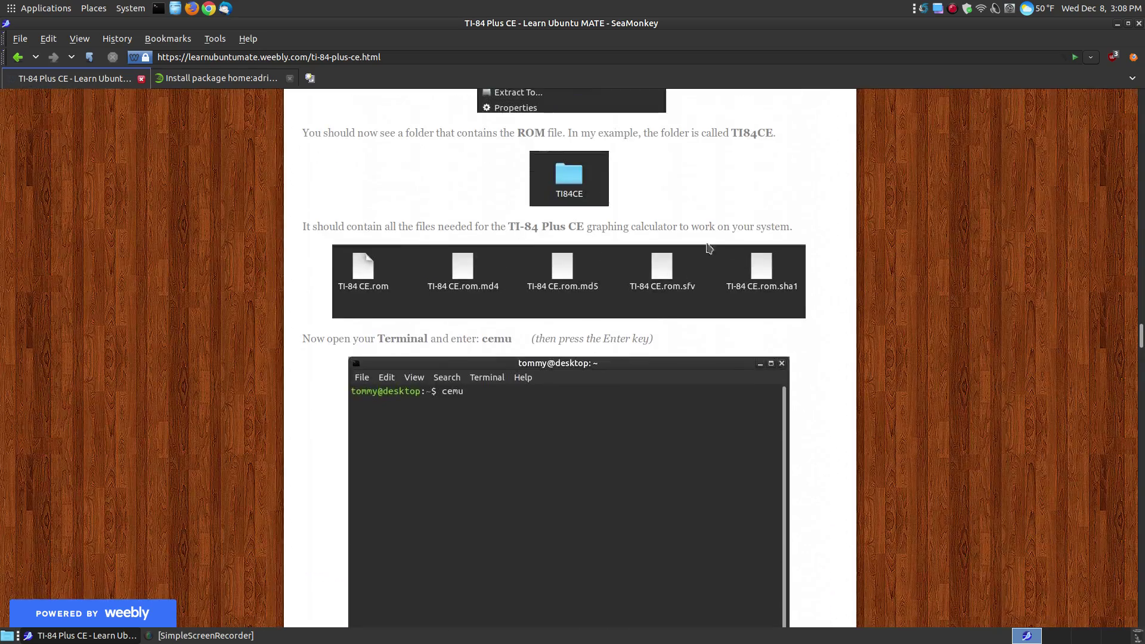
scroll(704, 377, "down", 10)
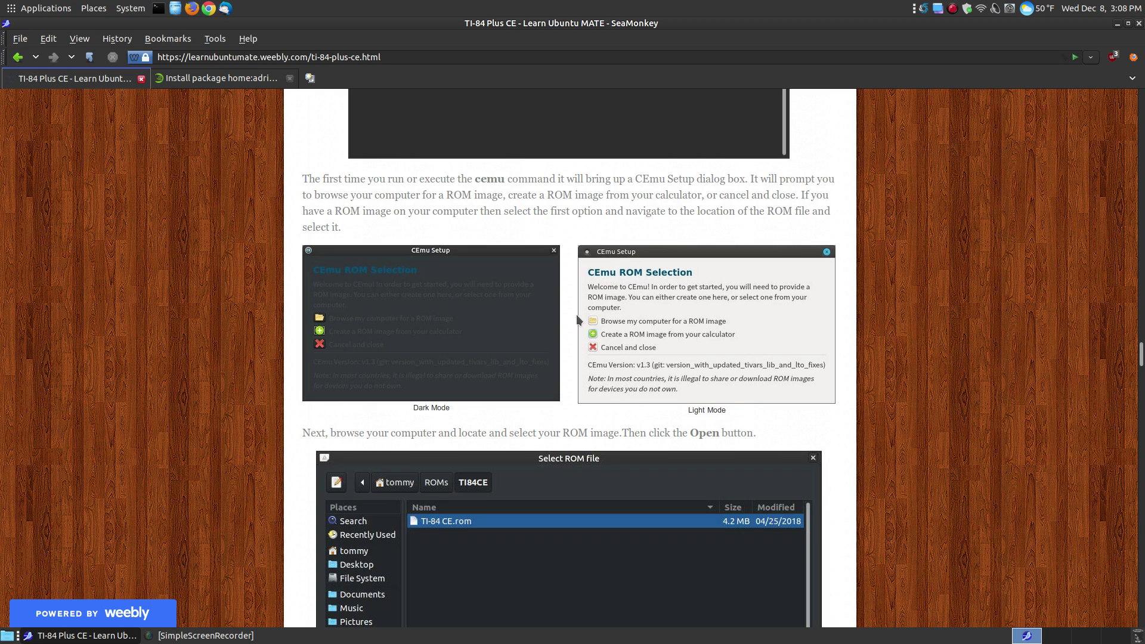
scroll(616, 435, "down", 4)
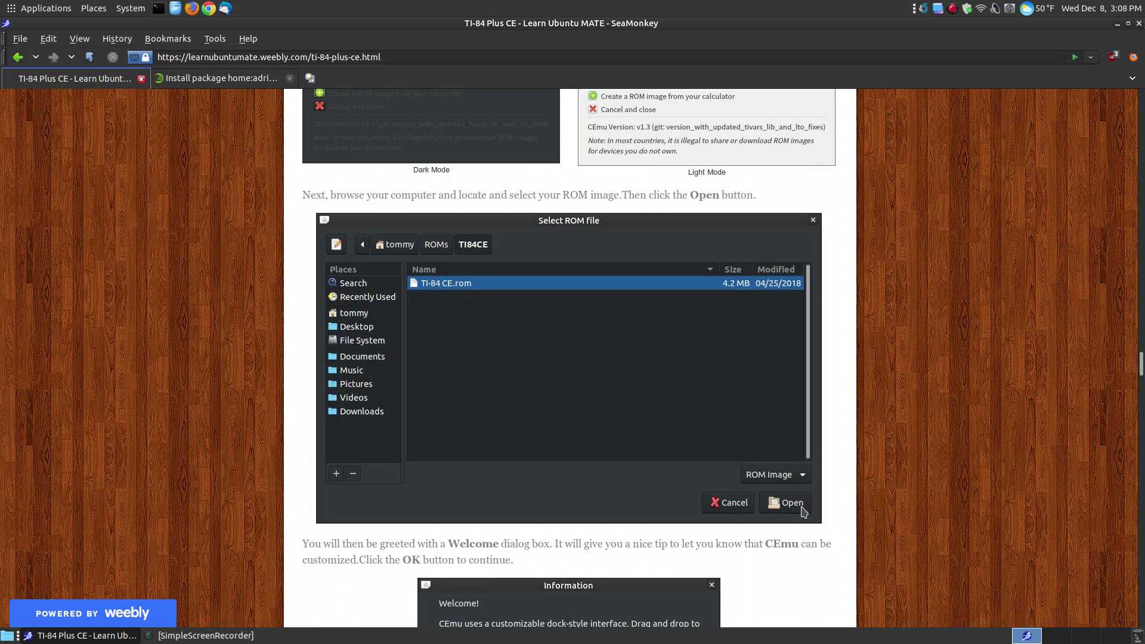
scroll(656, 470, "down", 5)
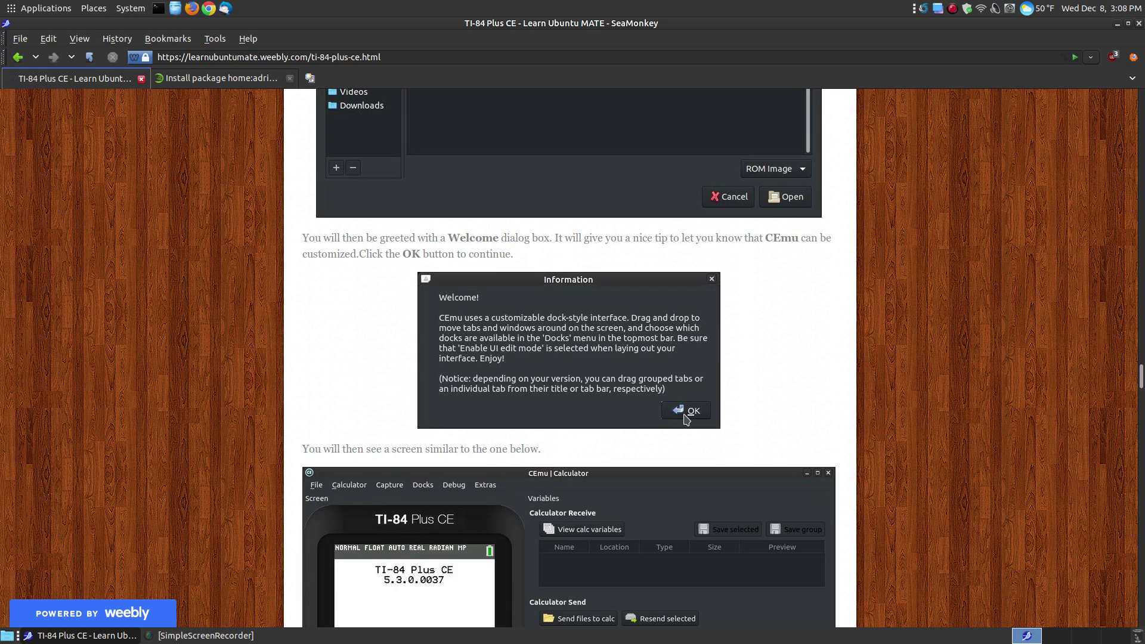
scroll(685, 417, "down", 4)
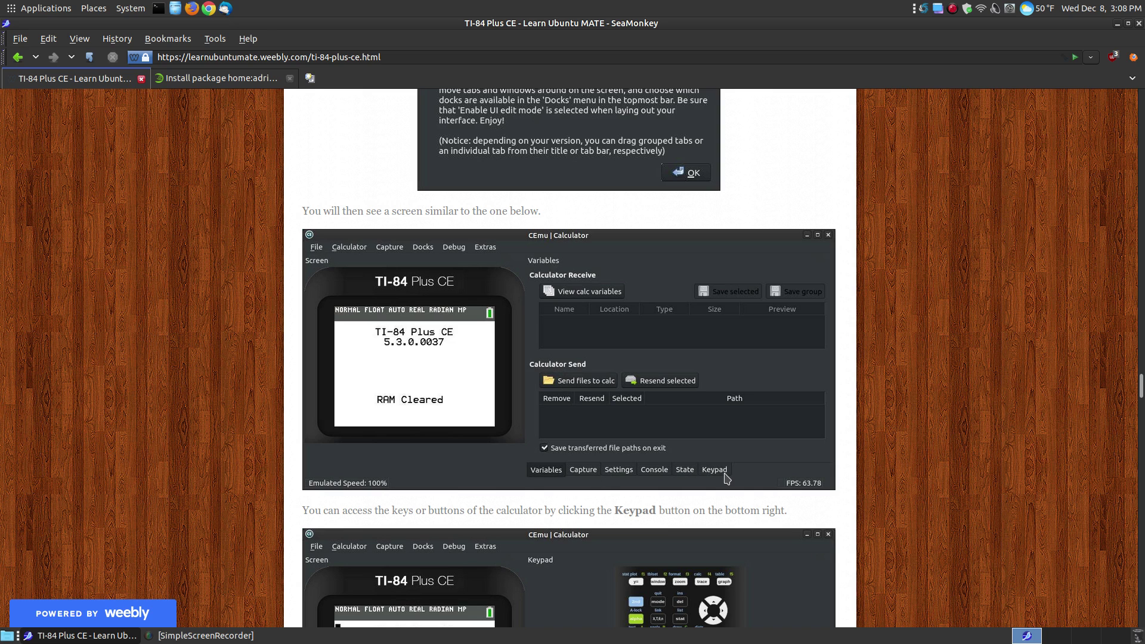
scroll(734, 466, "down", 5)
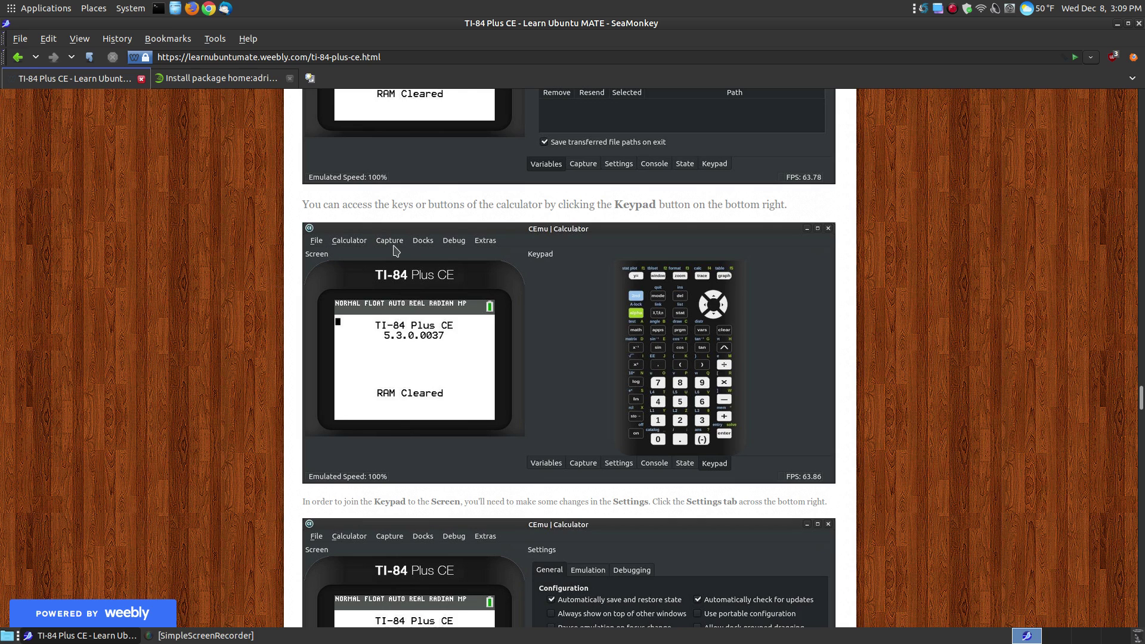
Scroll through the TI-84 Plus CE page's steps for joining the Screen and Keypad docks.
scroll(442, 315, "down", 3)
scroll(442, 315, "down", 3)
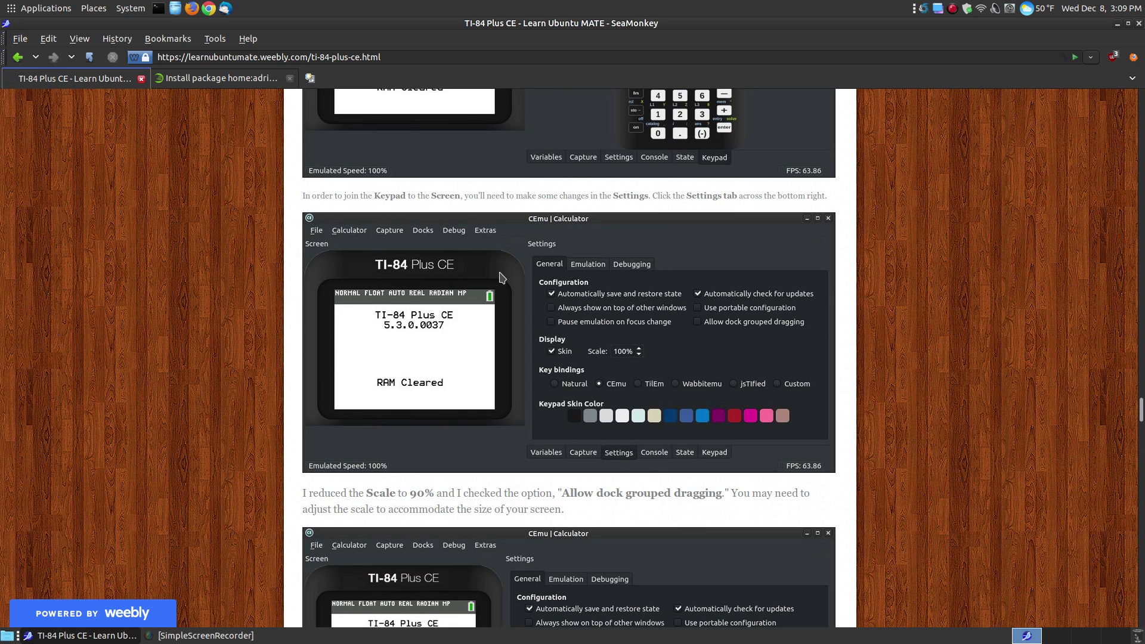
scroll(503, 278, "down", 2)
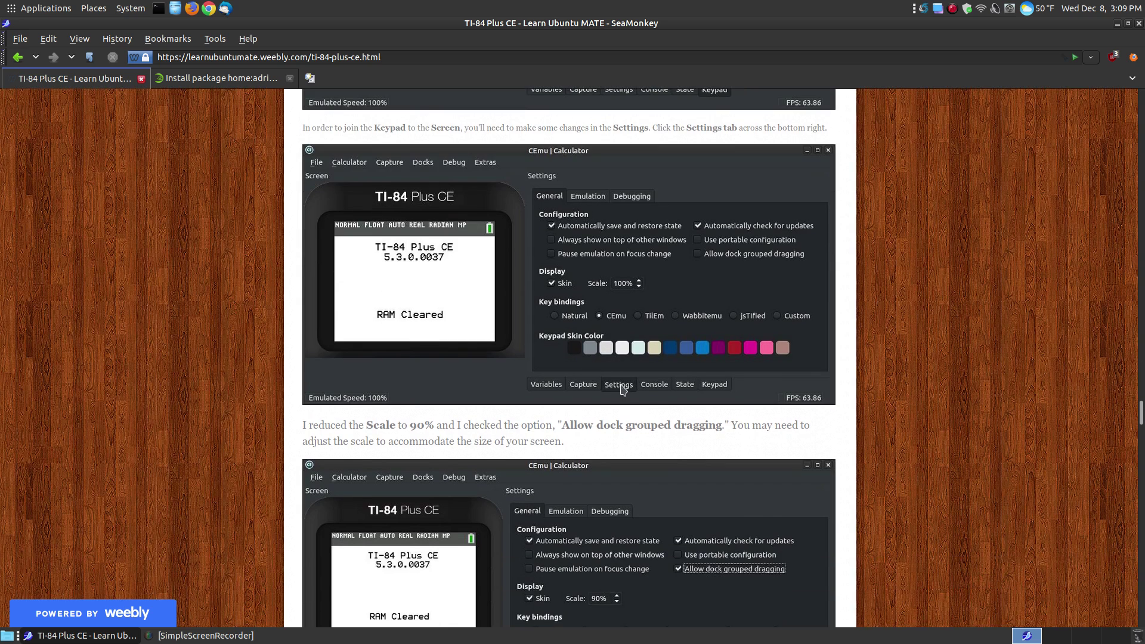
scroll(582, 290, "down", 1)
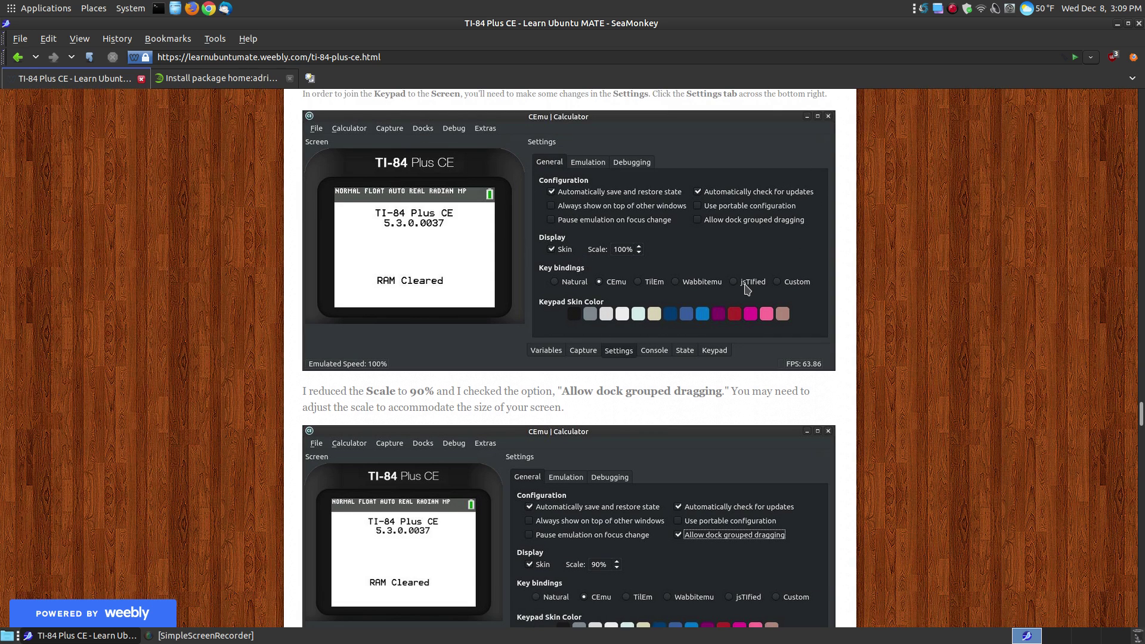
scroll(746, 274, "down", 2)
scroll(746, 274, "down", 2)
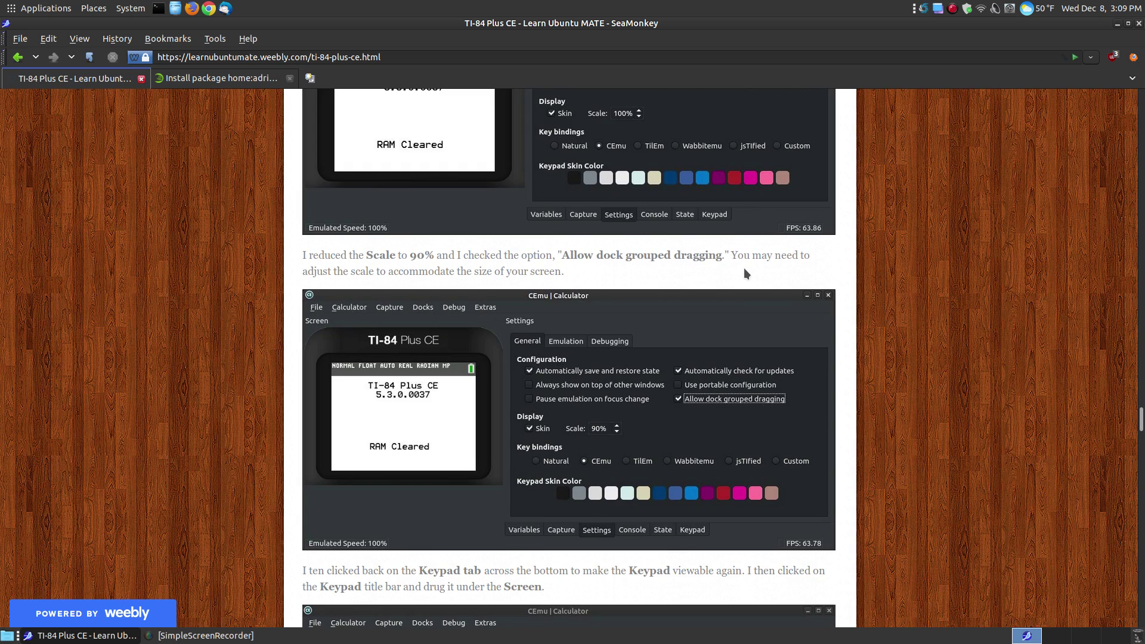
scroll(744, 273, "down", 3)
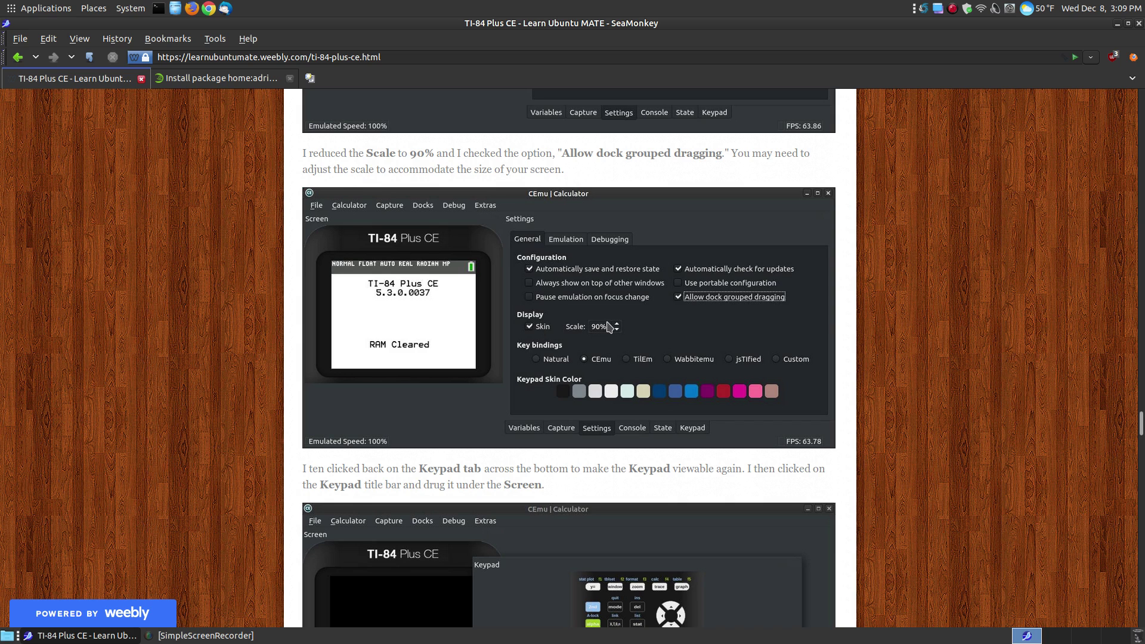
scroll(608, 326, "down", 2)
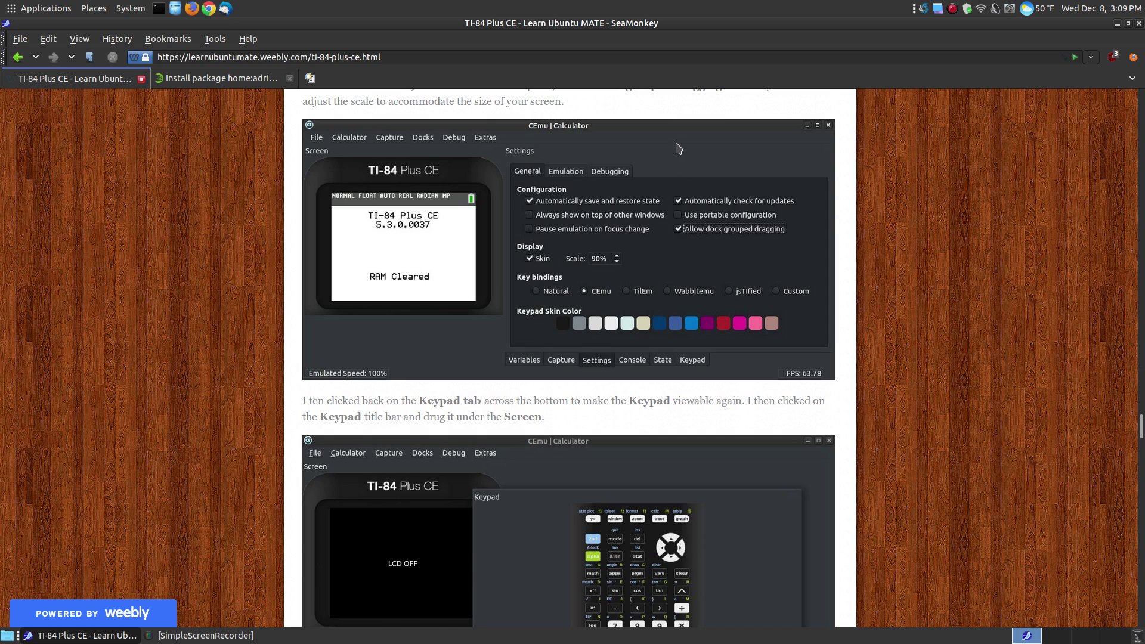
scroll(634, 398, "down", 5)
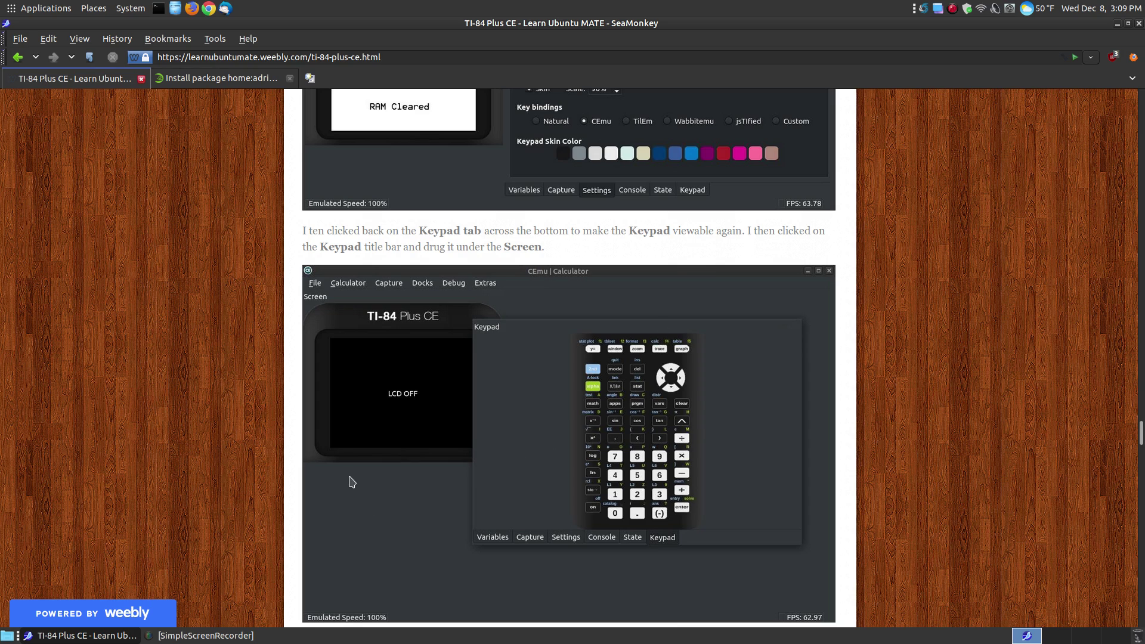
scroll(708, 417, "down", 15)
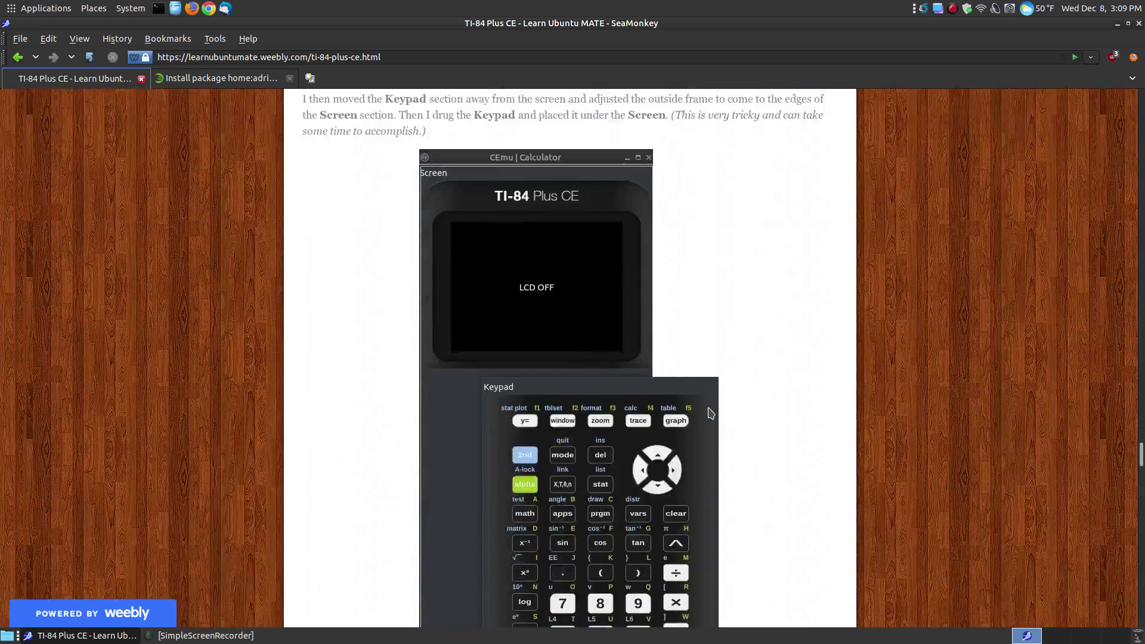
scroll(710, 413, "down", 2)
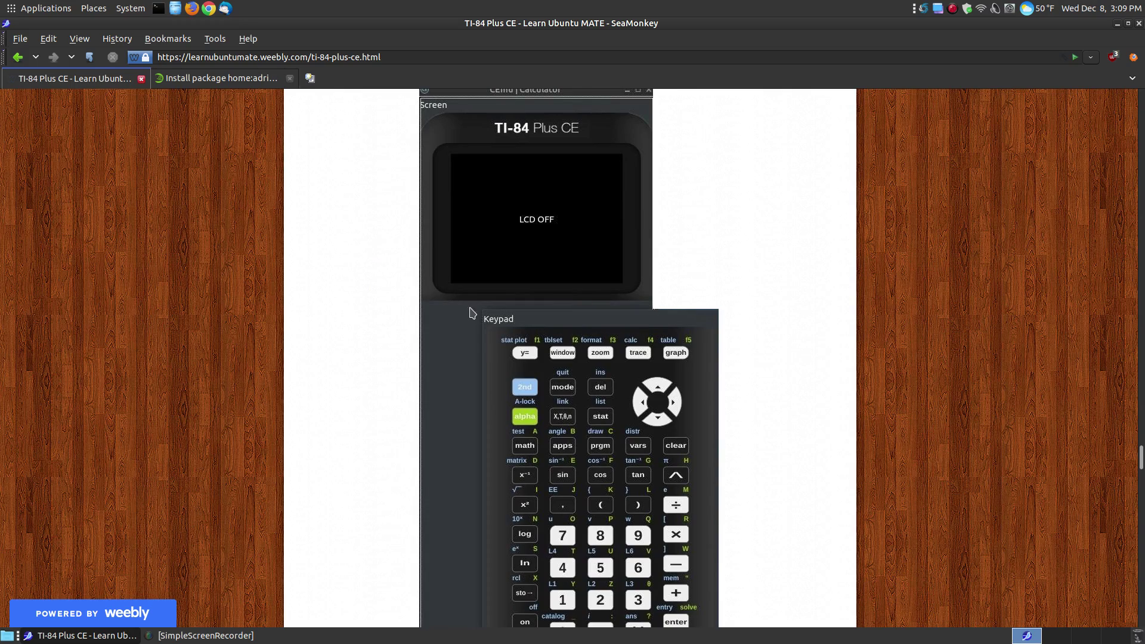
scroll(767, 334, "down", 20)
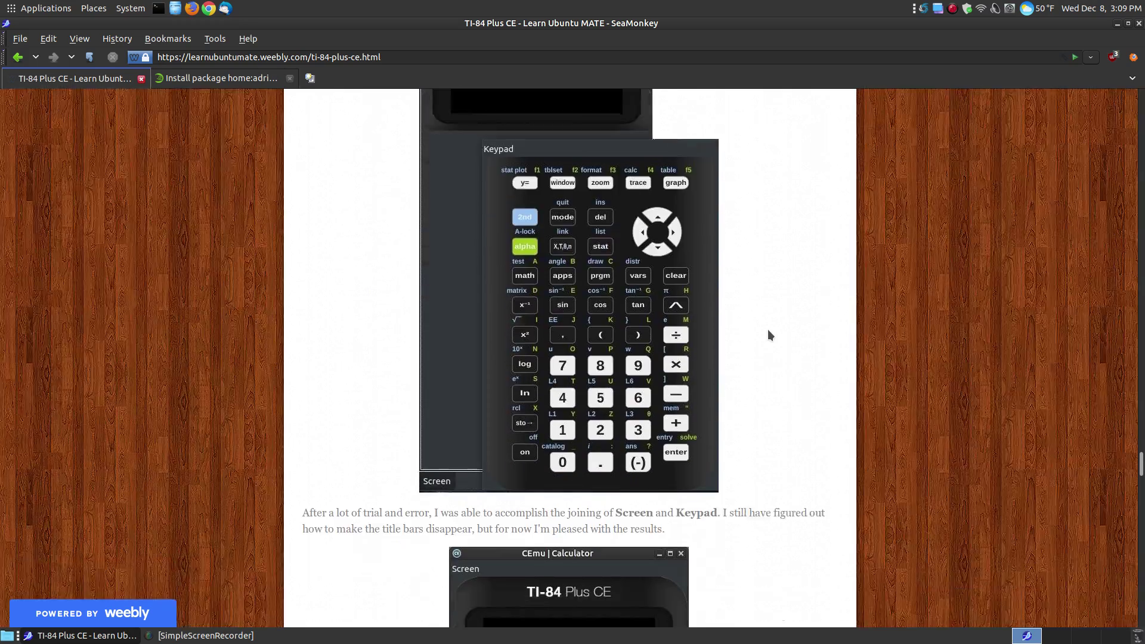
scroll(767, 329, "up", 1)
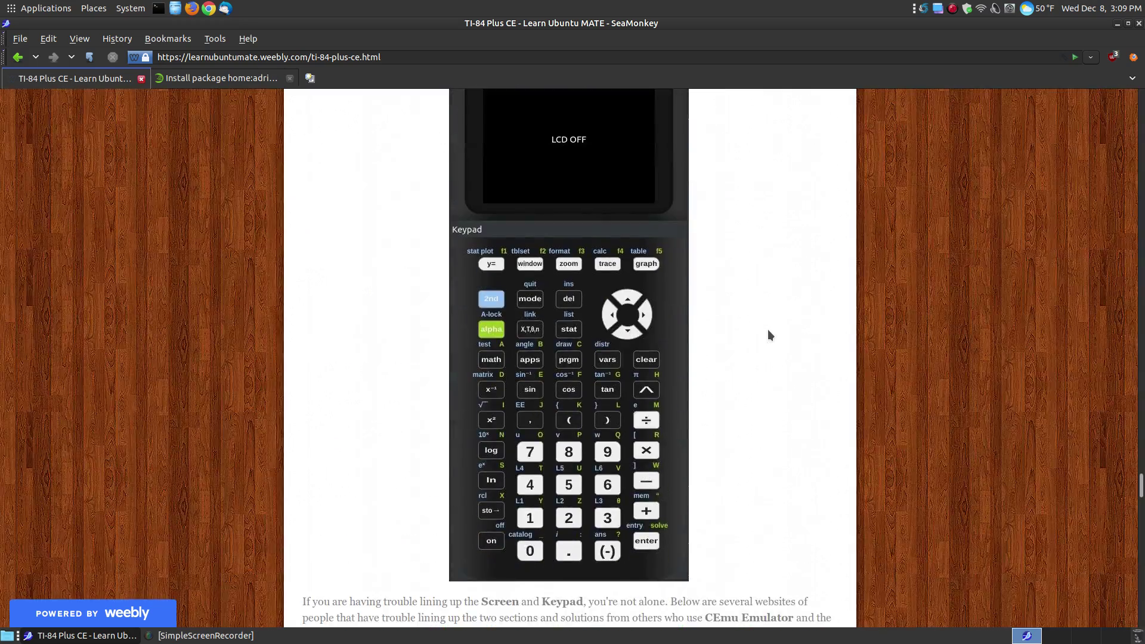
Minimize SeaMonkey and launch TI-84 Plus CE from Applications > Education.
left_click(1116, 24)
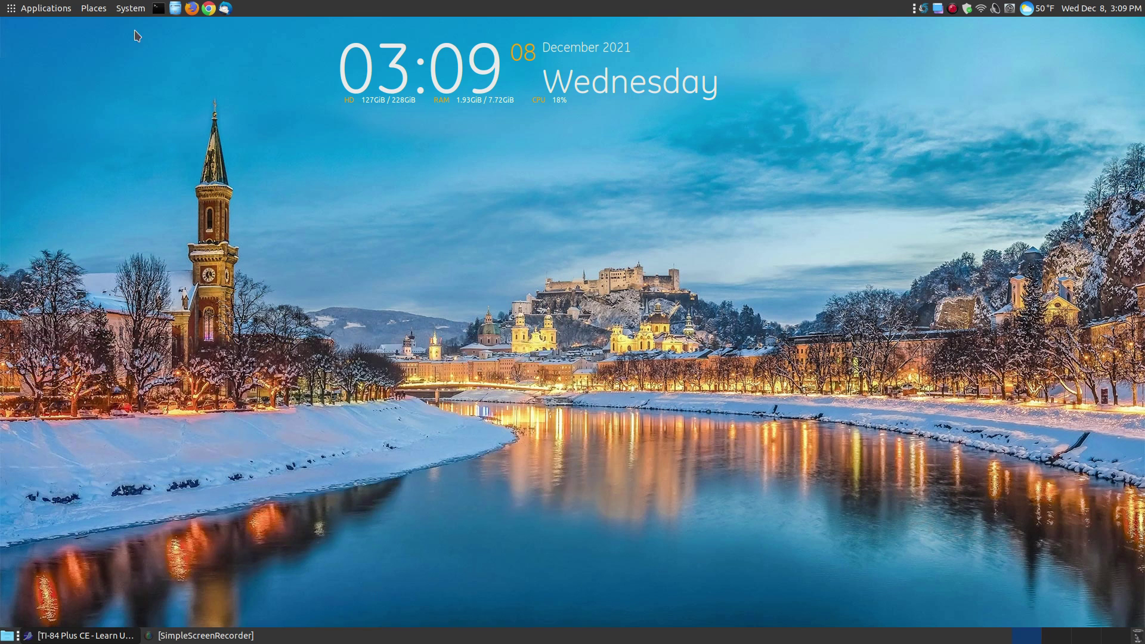
left_click(27, 8)
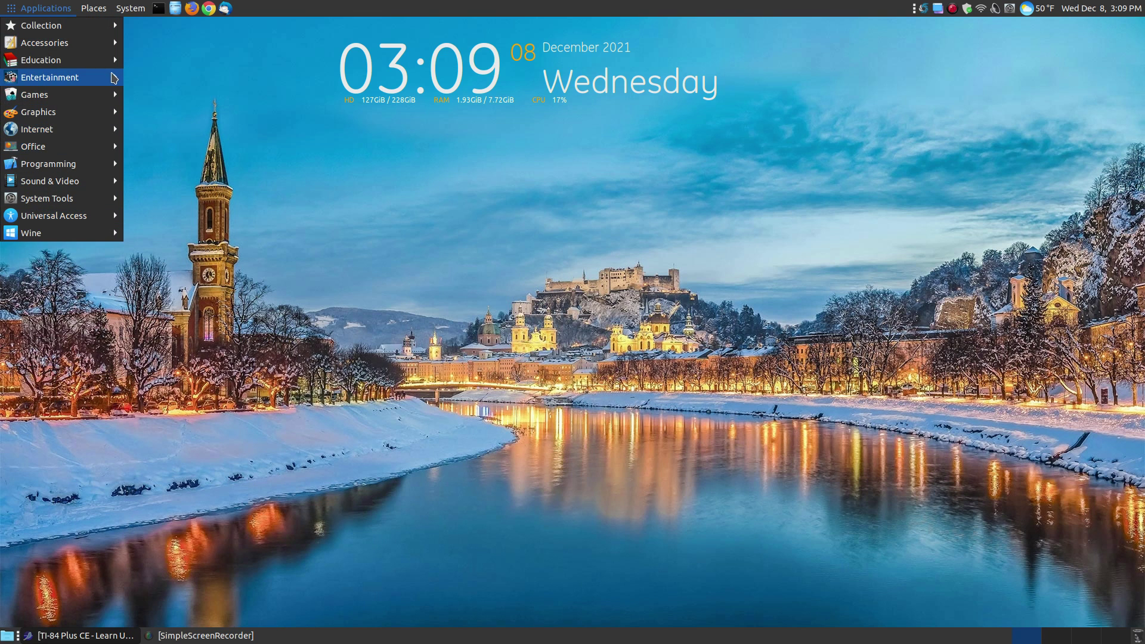
mouse_move(108, 61)
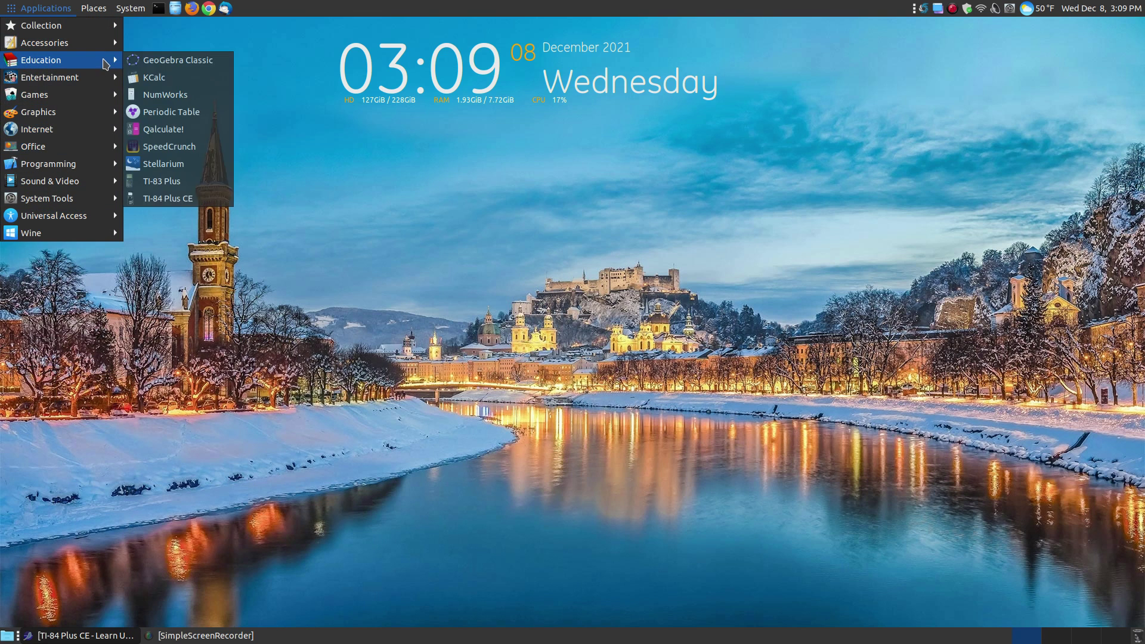
left_click(188, 199)
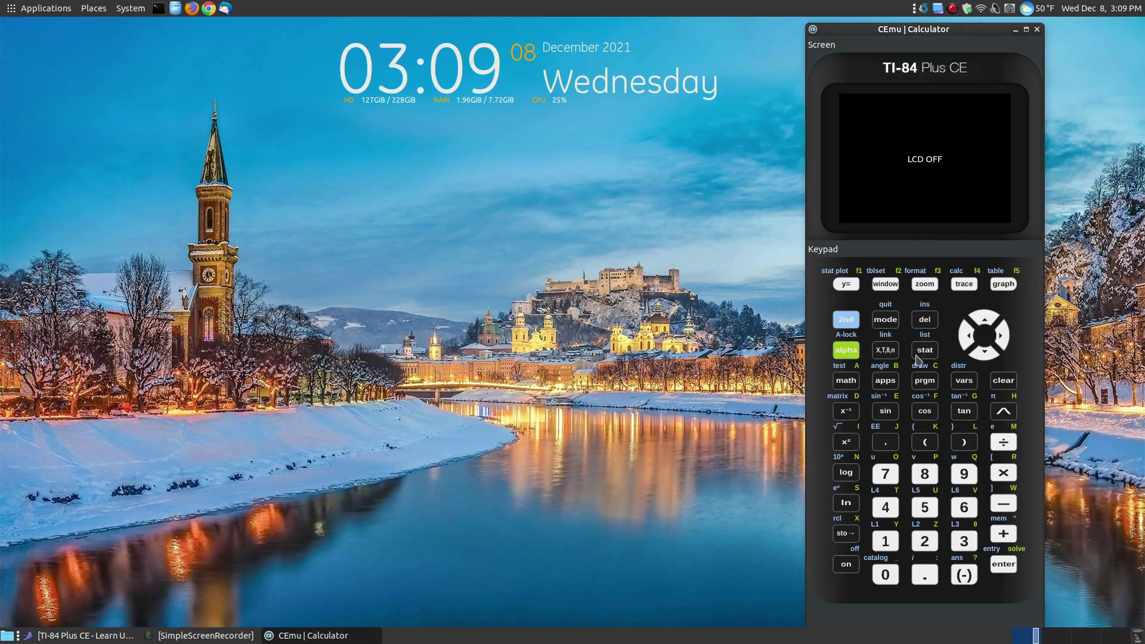
Move the calculator window left, detach the Keypad panel, and reposition and shorten it.
left_click_drag(892, 29, 280, 35)
left_click_drag(296, 263, 683, 177)
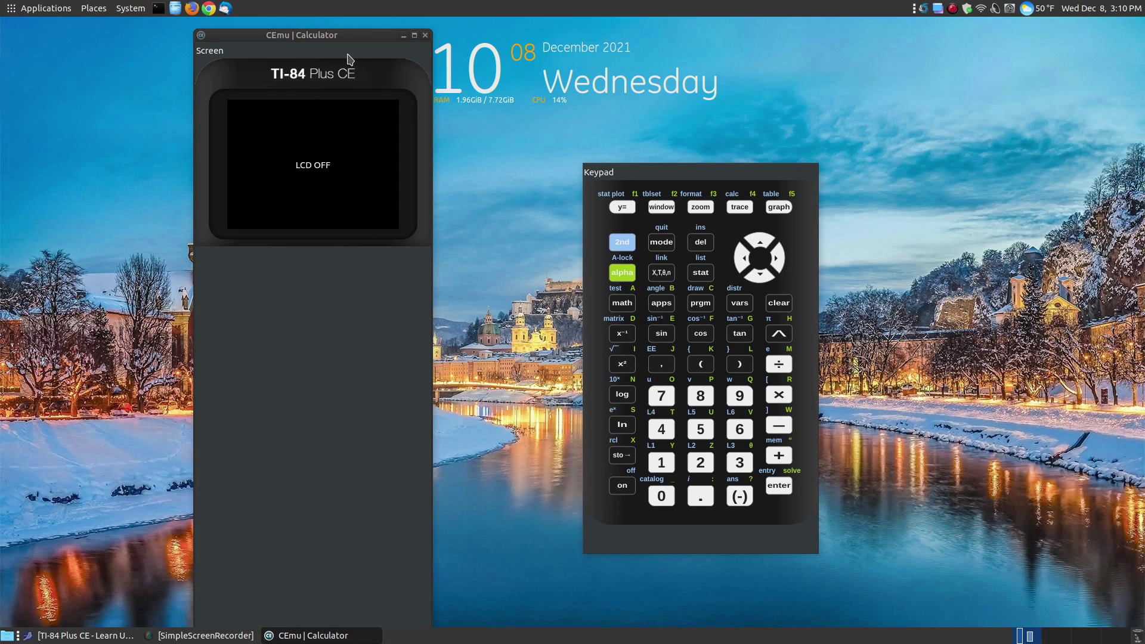
left_click_drag(347, 40, 398, 53)
left_click_drag(717, 172, 758, 167)
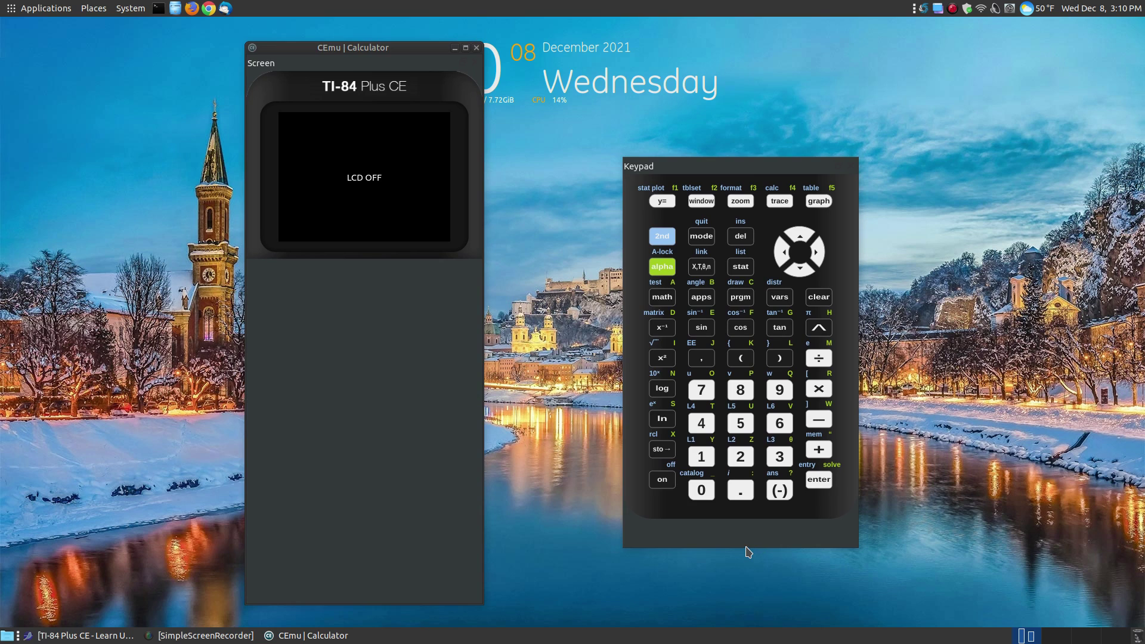
left_click_drag(737, 546, 737, 515)
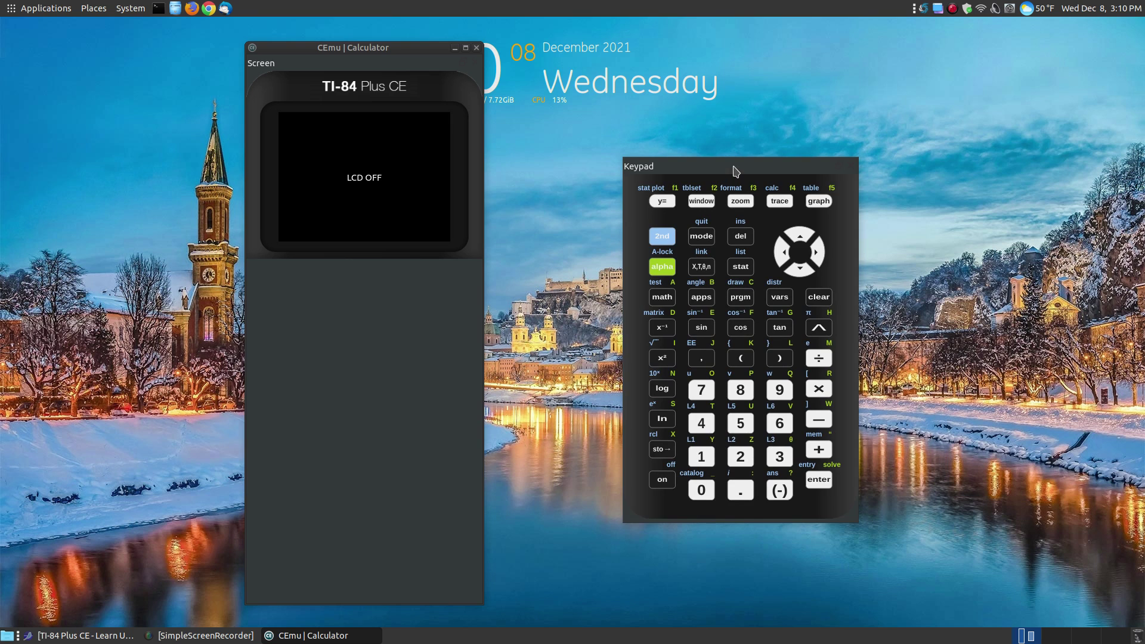
Redock the Keypad into the calculator window, tab it with the Screen, then pull it out again.
left_click_drag(733, 172, 359, 256)
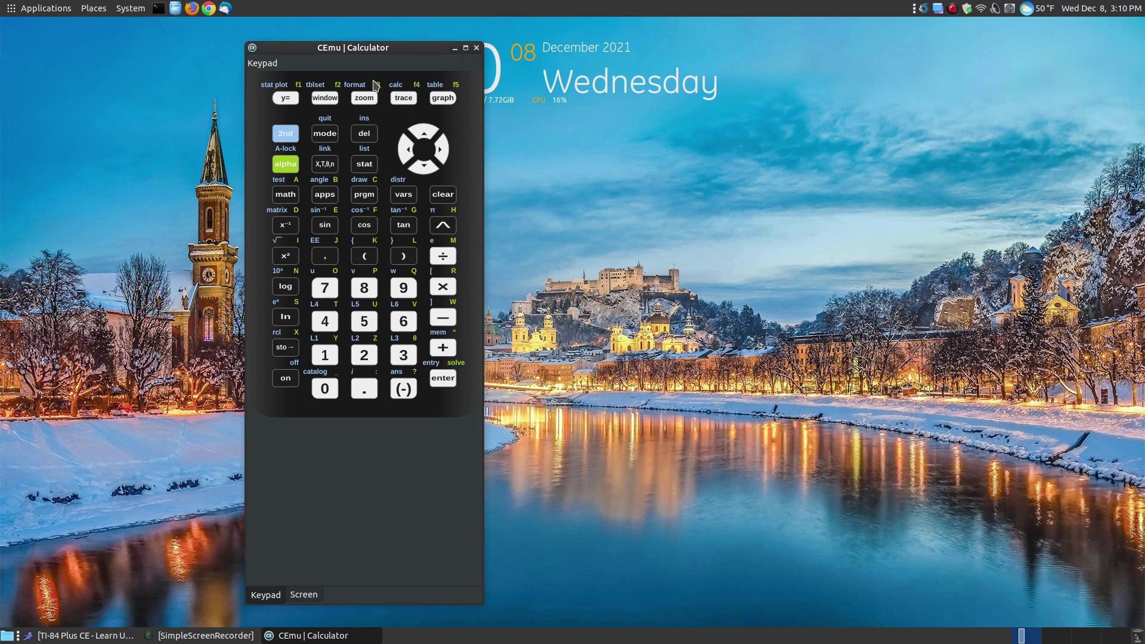
left_click_drag(374, 60, 371, 236)
left_click_drag(312, 74, 385, 173)
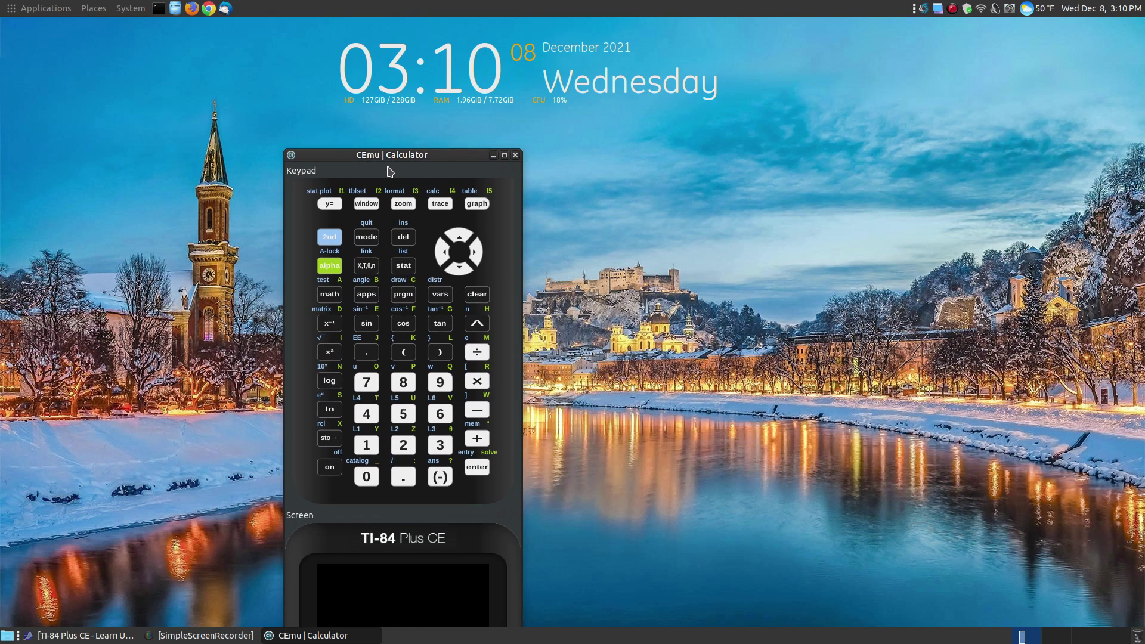
Dock the Screen panel above the Keypad and lengthen the window so the full keypad fits.
left_click_drag(360, 523, 903, 50)
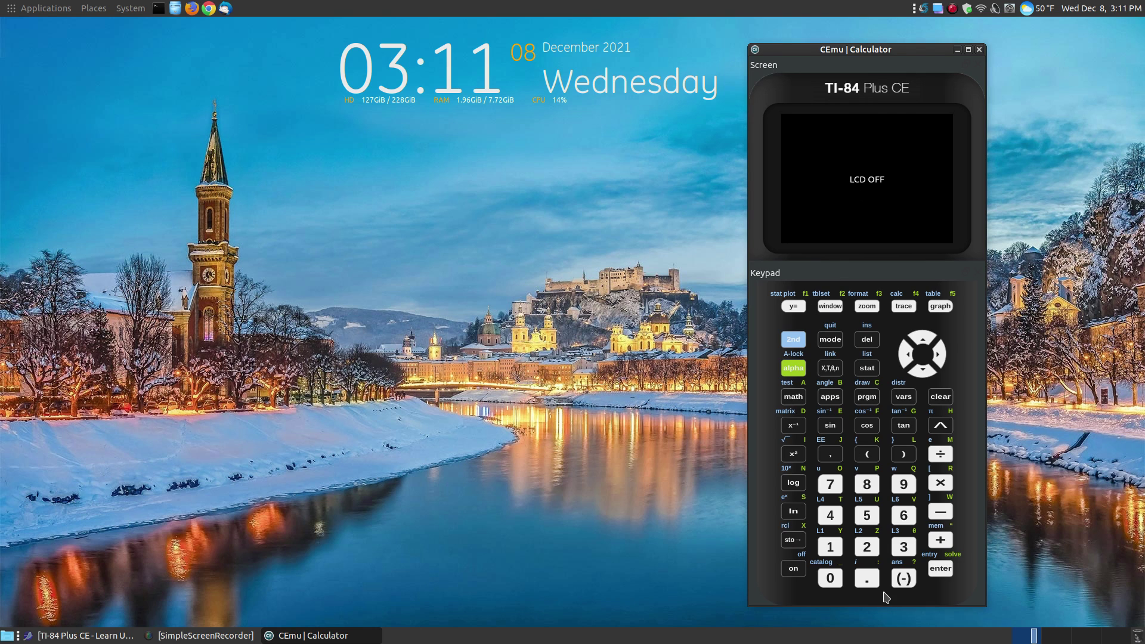
left_click_drag(883, 603, 894, 619)
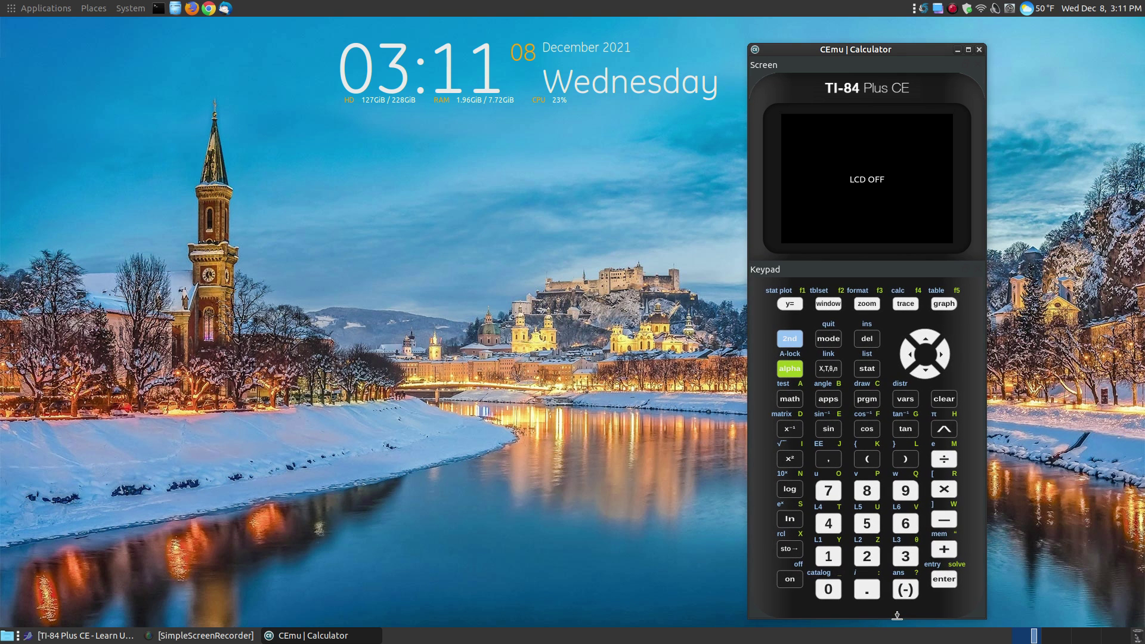
Bring SeaMonkey forward and scroll to the Create Launcher steps for the TI-84 Plus CE entry.
left_click(113, 635)
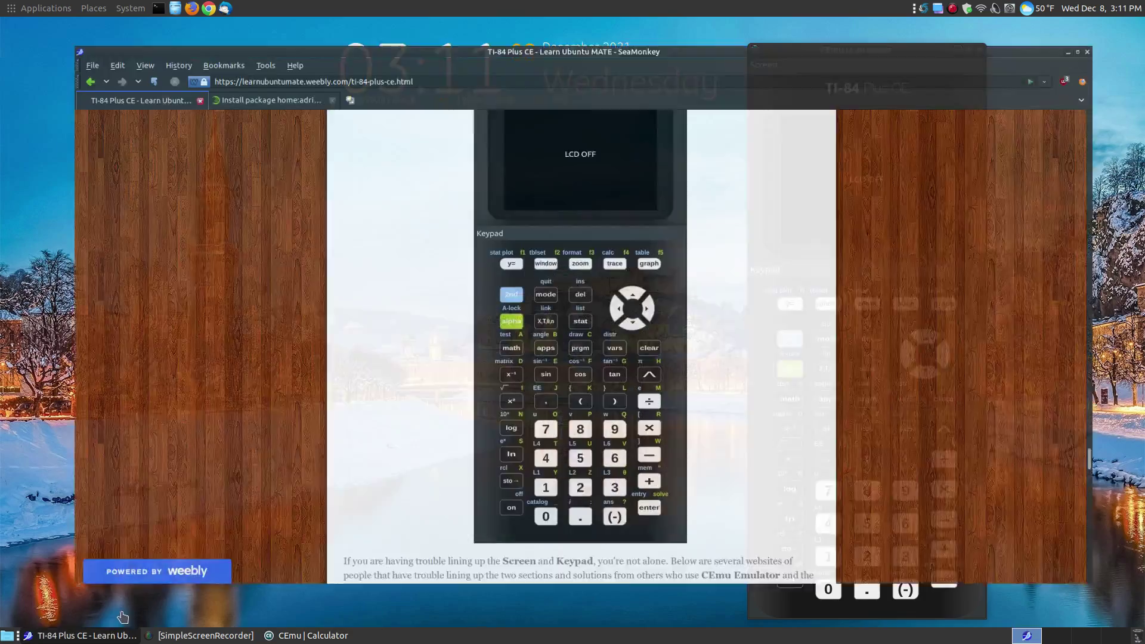
left_click_drag(1139, 484, 1138, 420)
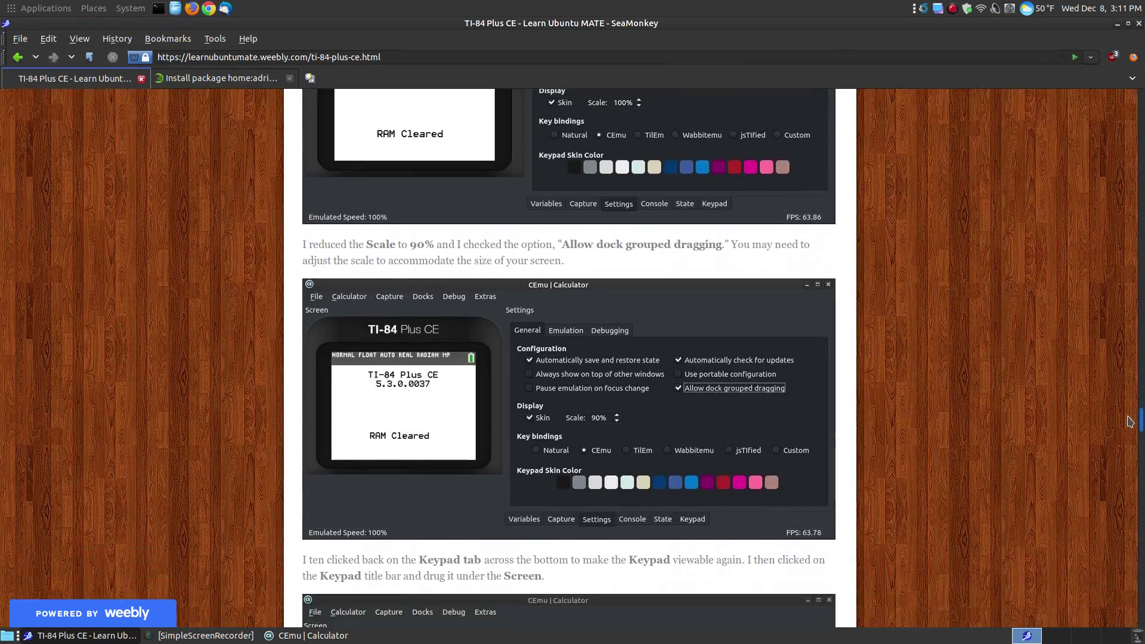
scroll(931, 450, "down", 8)
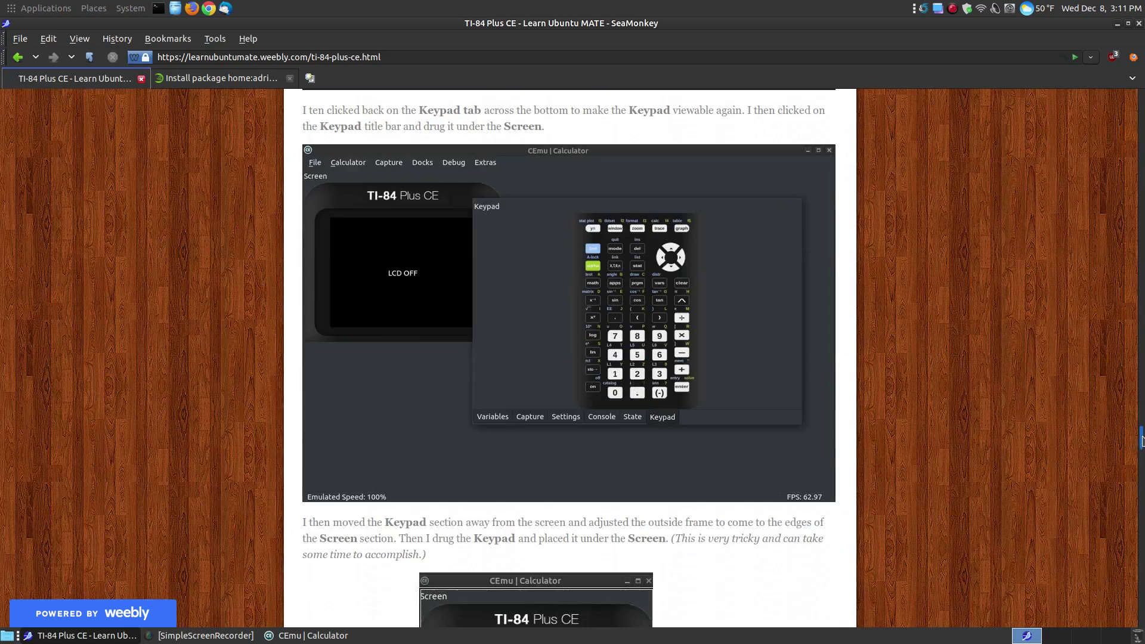
scroll(710, 296, "down", 10)
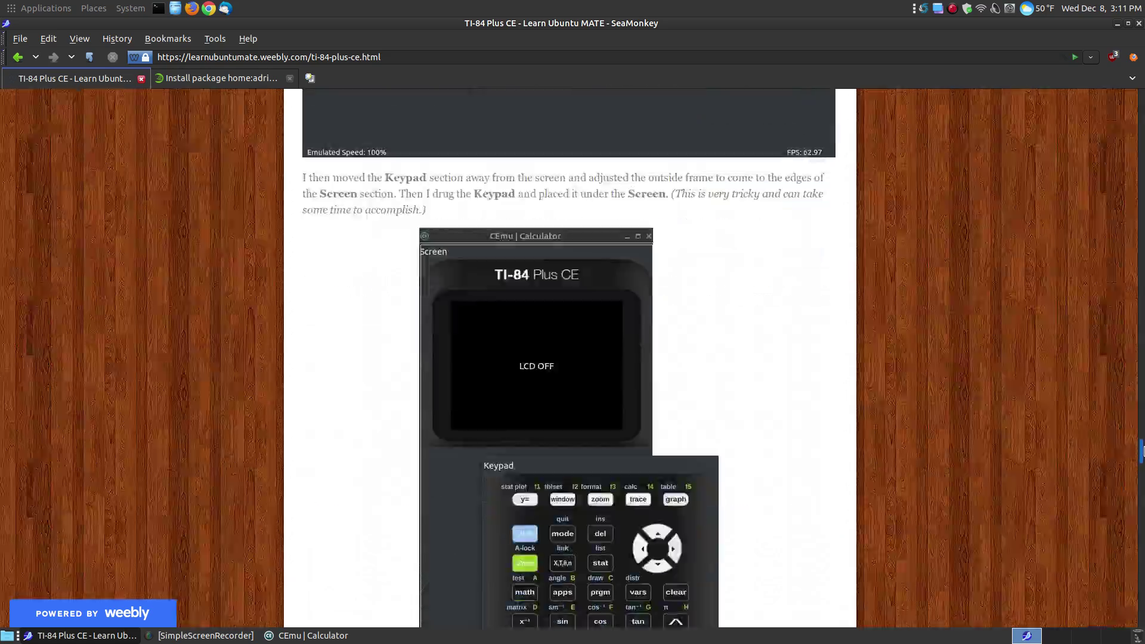
left_click_drag(1140, 462, 1139, 504)
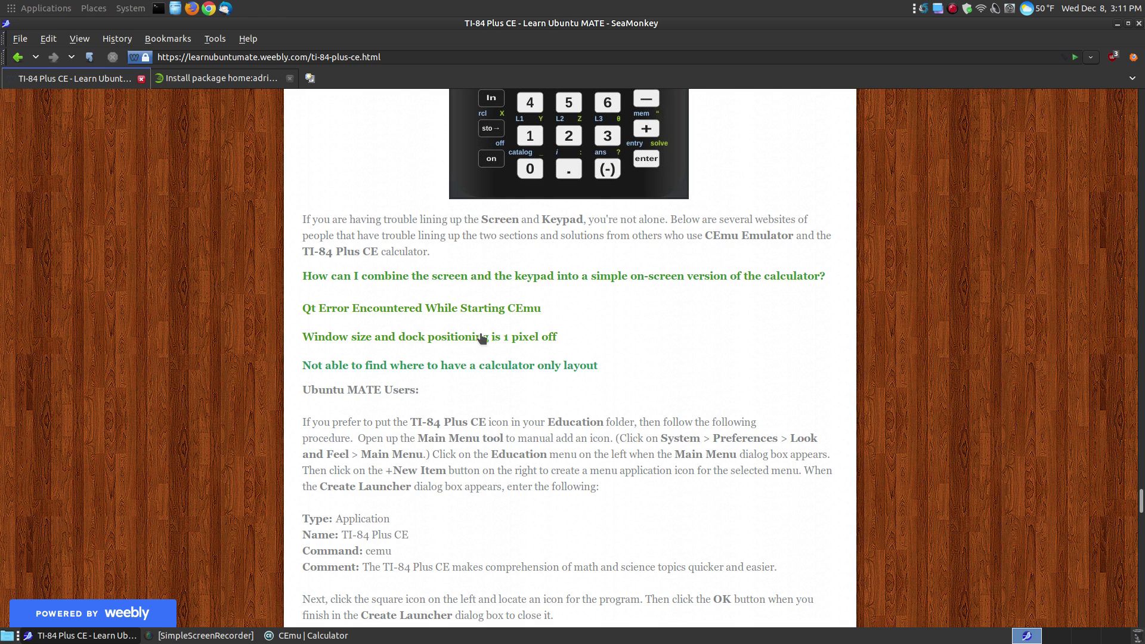
scroll(857, 346, "down", 4)
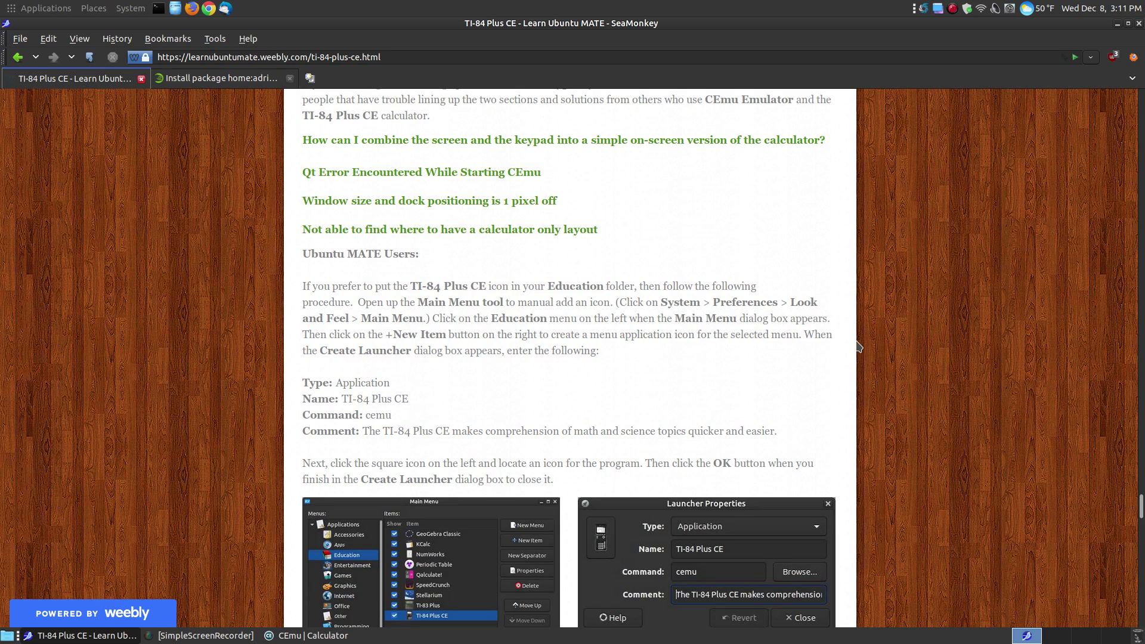
scroll(821, 335, "down", 7)
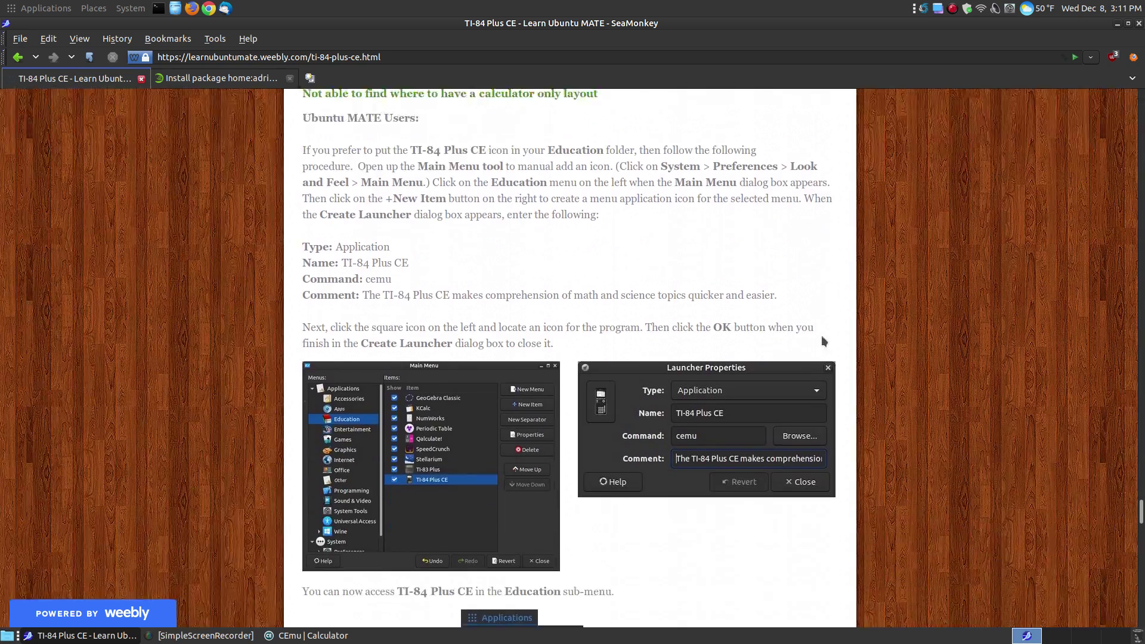
scroll(821, 335, "up", 9)
scroll(821, 335, "down", 9)
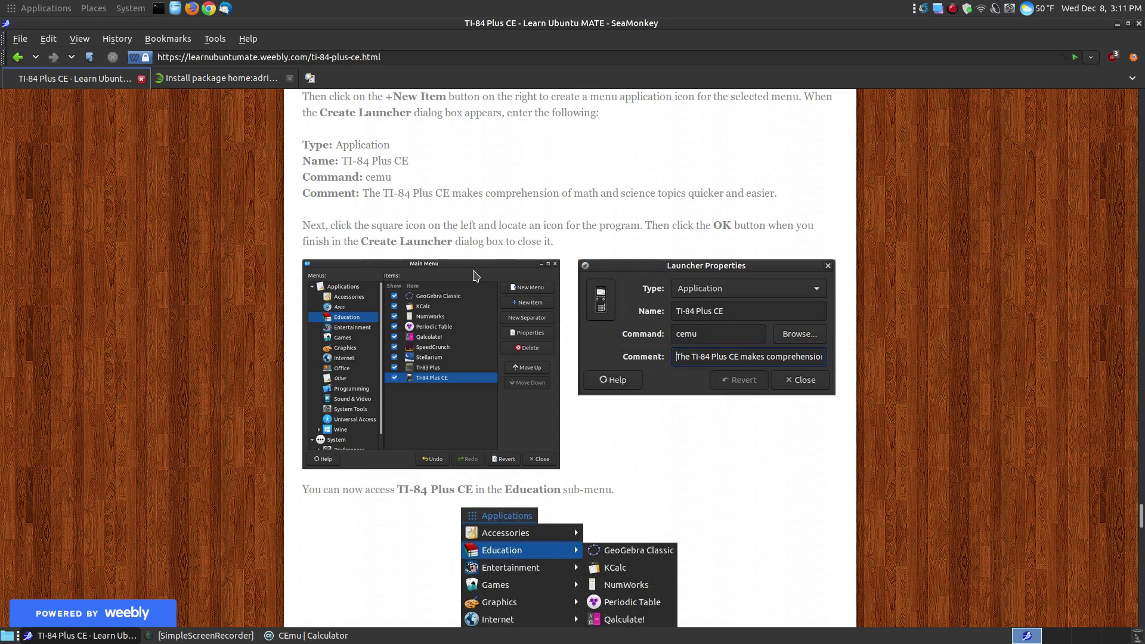
scroll(524, 302, "down", 3)
scroll(525, 302, "up", 2)
scroll(525, 303, "down", 4)
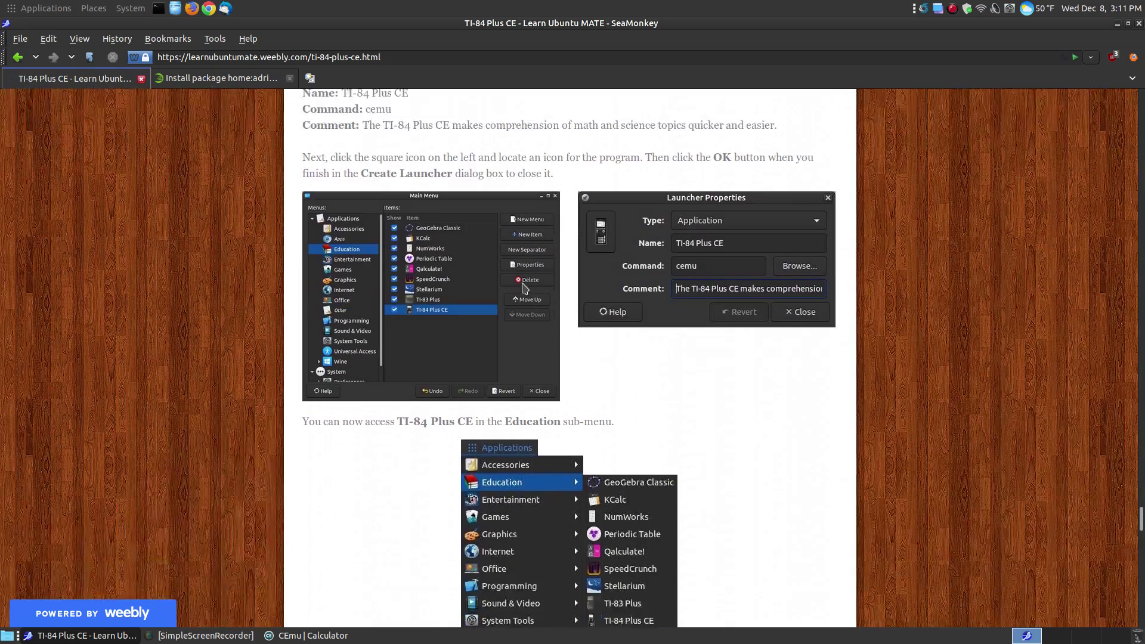
scroll(453, 197, "up", 6)
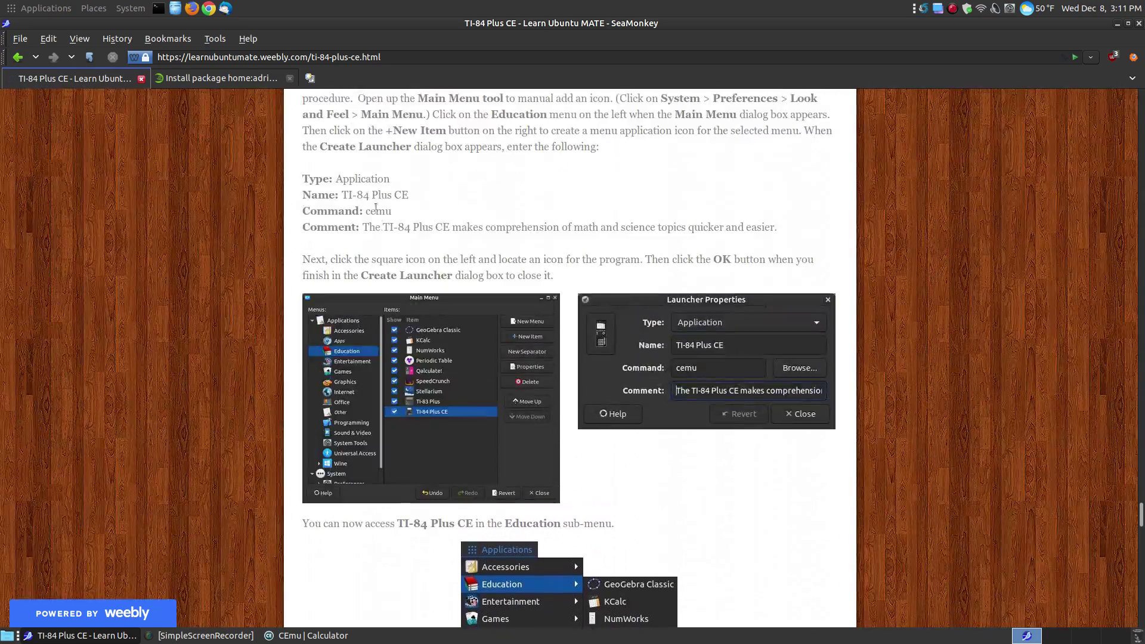
Close the extra TI-84 Plus CE calculator window.
left_click(12, 7)
mouse_move(47, 60)
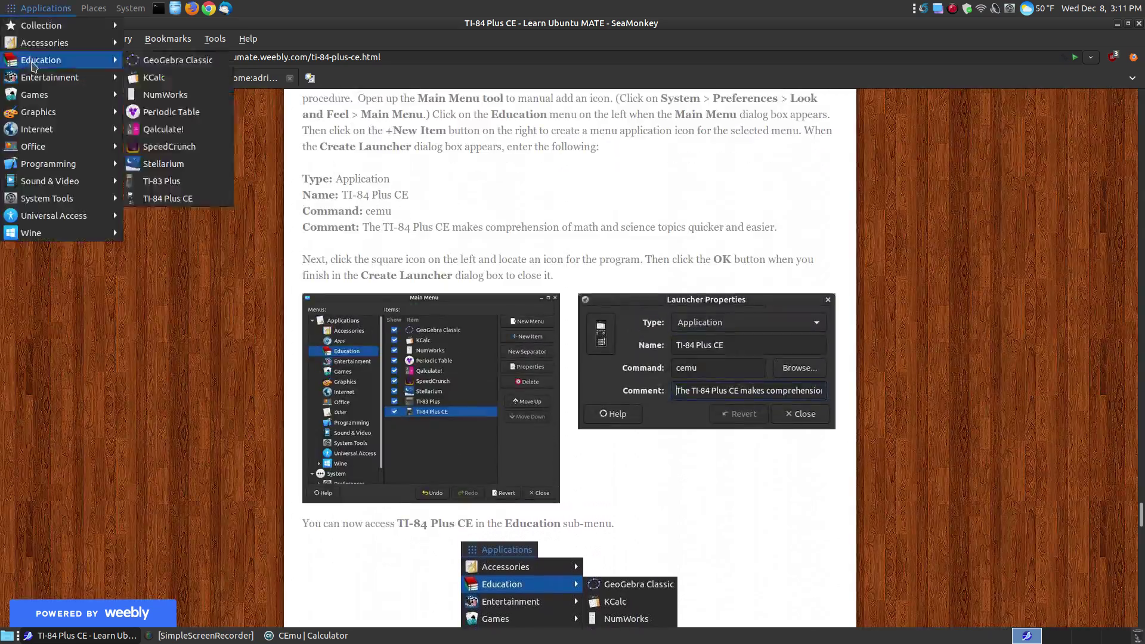
left_click(509, 231)
scroll(930, 364, "down", 11)
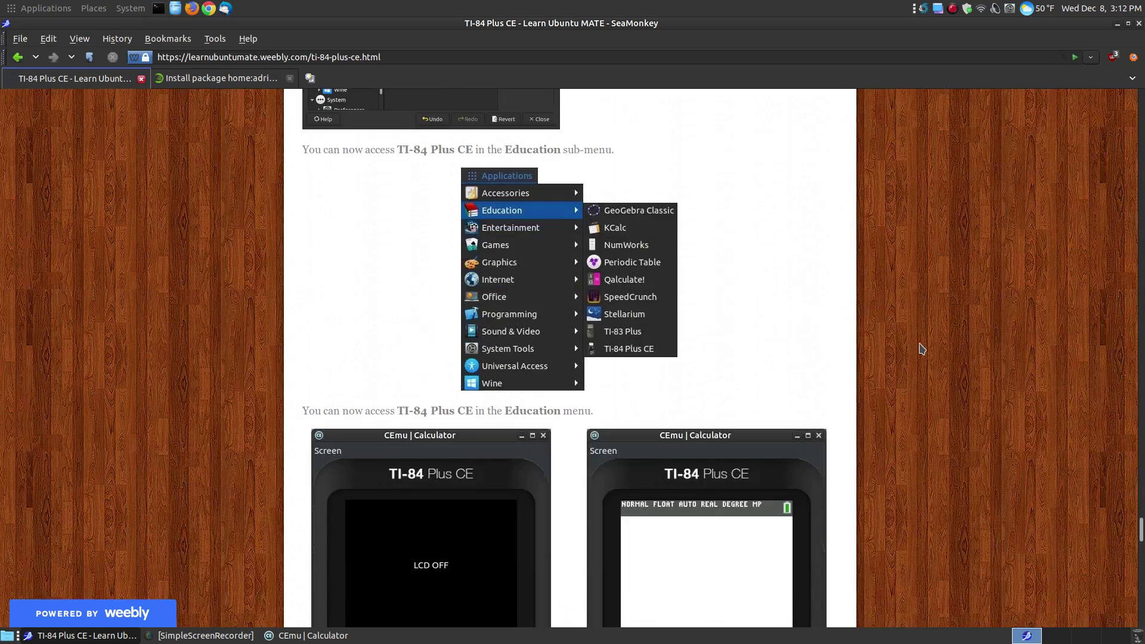
scroll(921, 348, "down", 9)
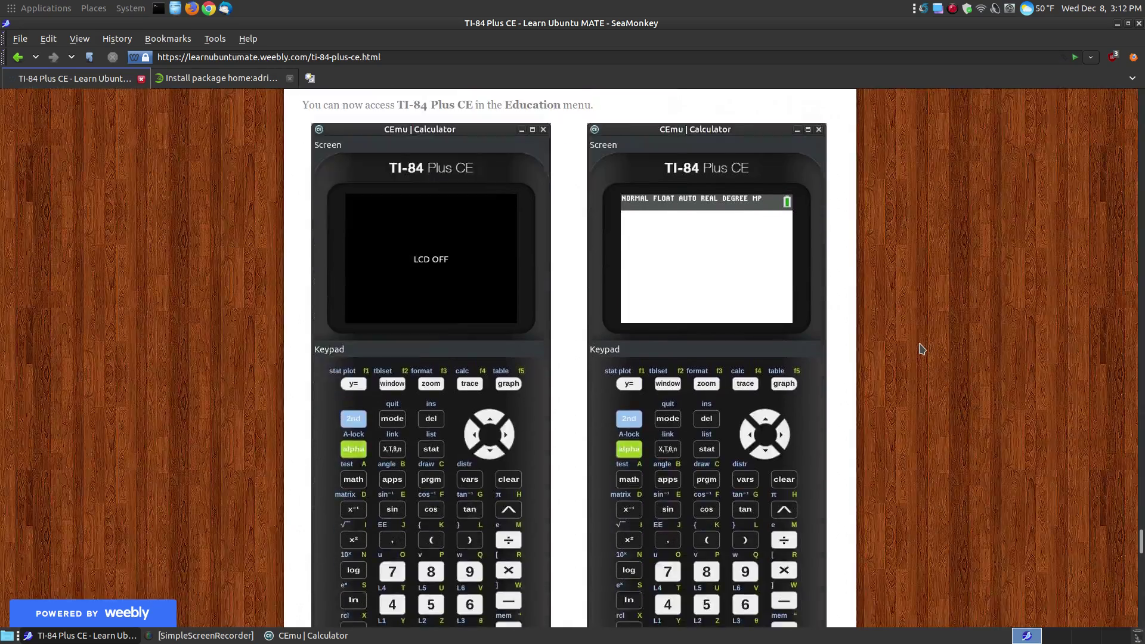
scroll(912, 350, "down", 2)
scroll(913, 351, "up", 2)
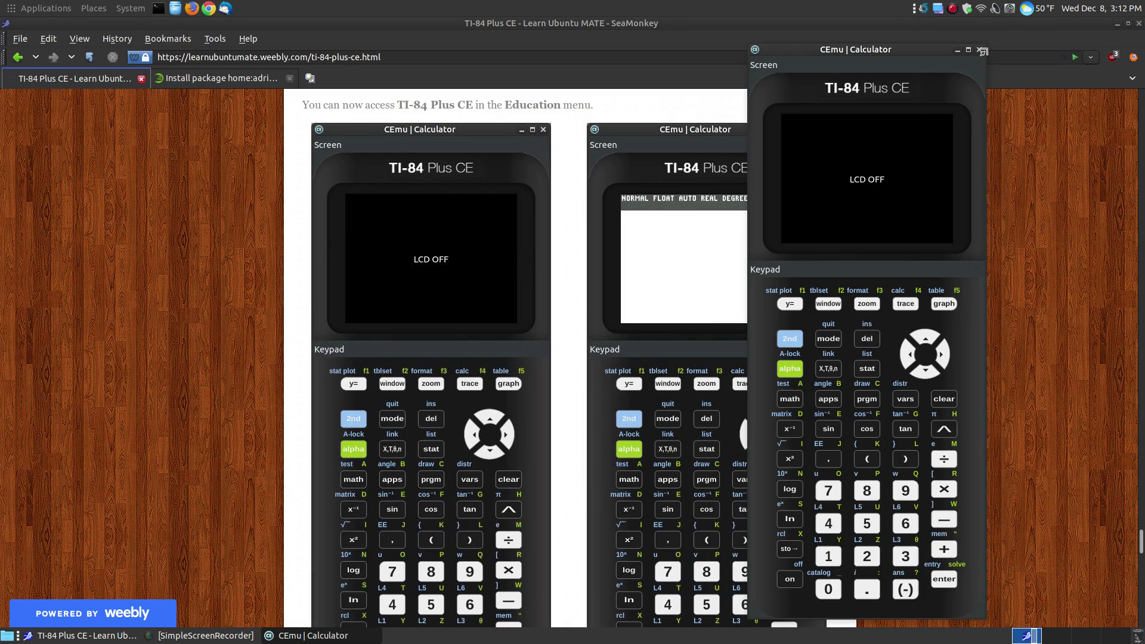
left_click(980, 50)
Launch TI-84 Plus CE from Education, move it left of the page, and switch it on.
left_click(13, 12)
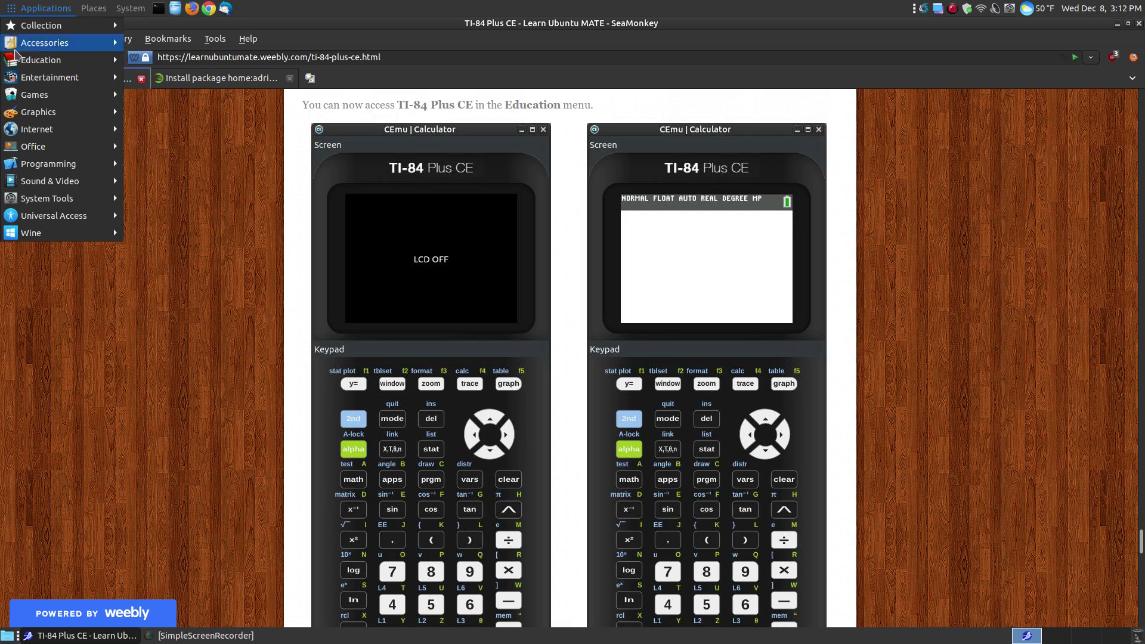
mouse_move(53, 60)
left_click(162, 201)
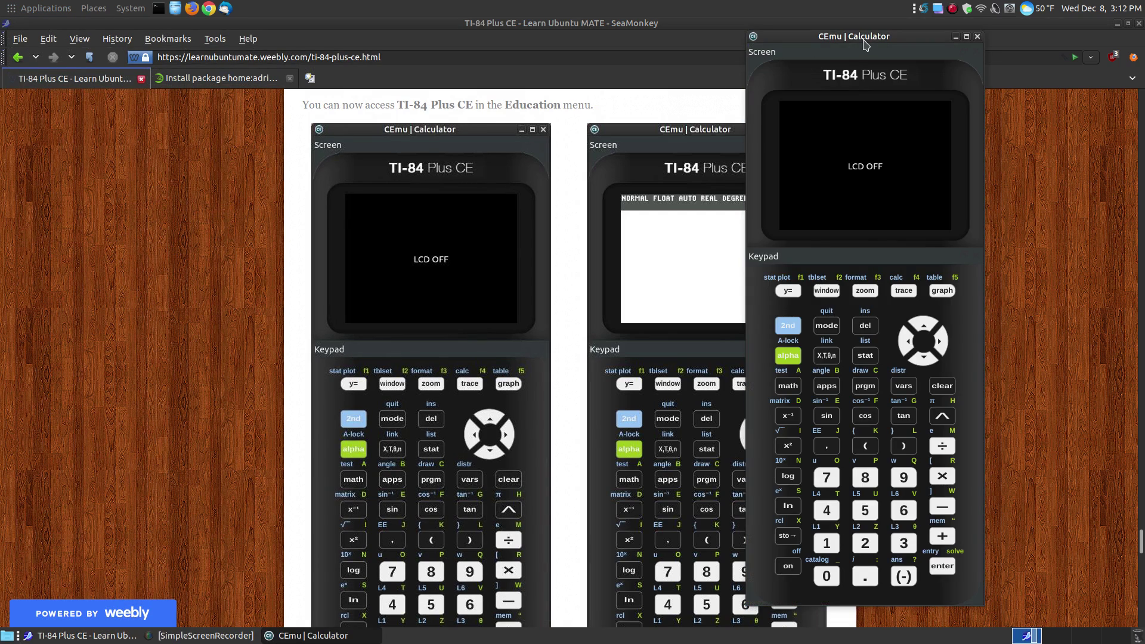
left_click_drag(866, 45, 436, 96)
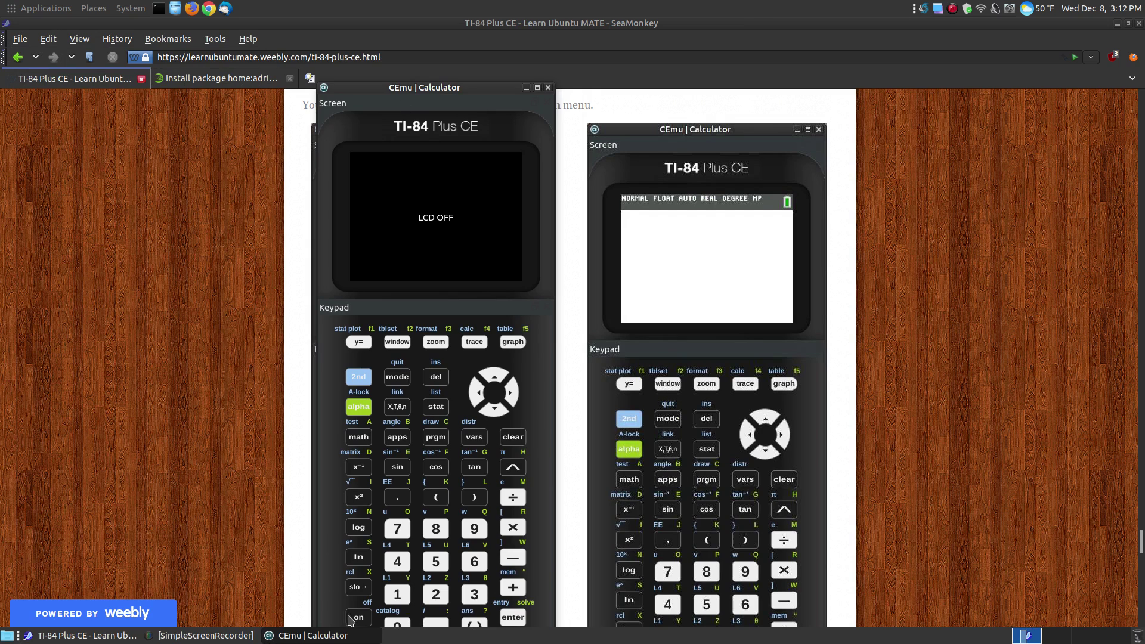
left_click(349, 617)
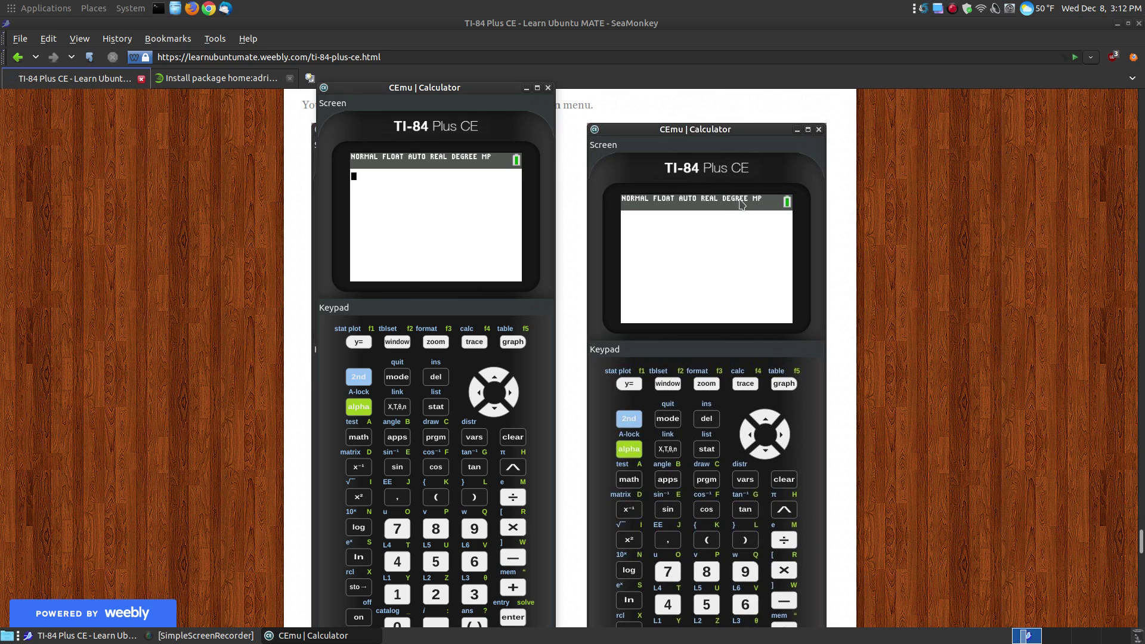
Scroll the tutorial to the Mode Menu paragraph.
left_click(984, 370)
scroll(953, 343, "down", 6)
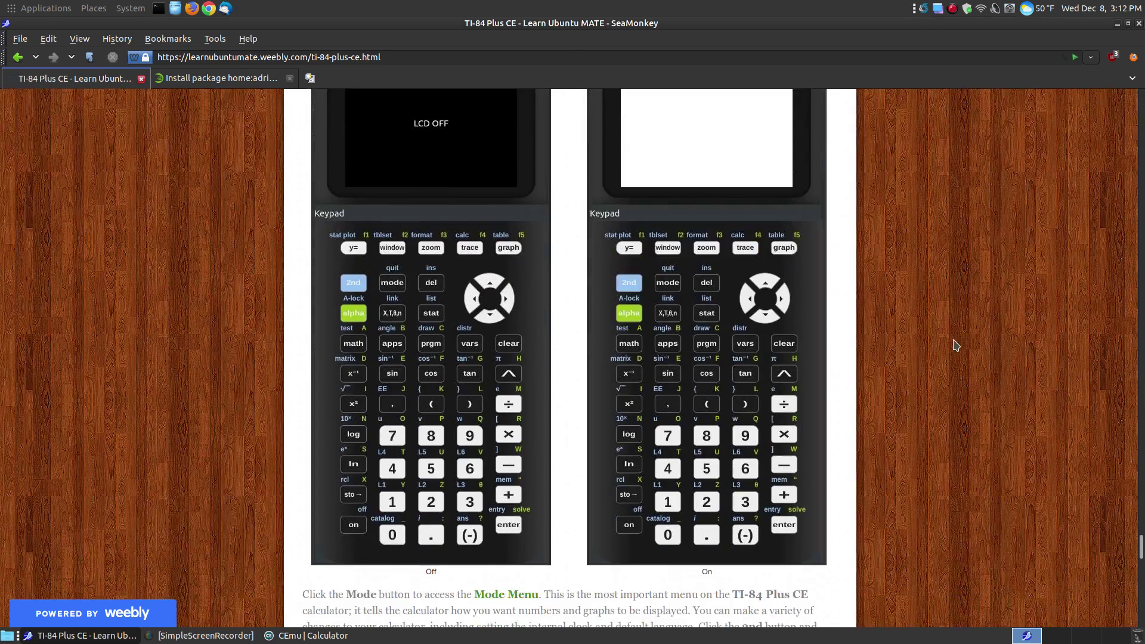
scroll(950, 340, "down", 3)
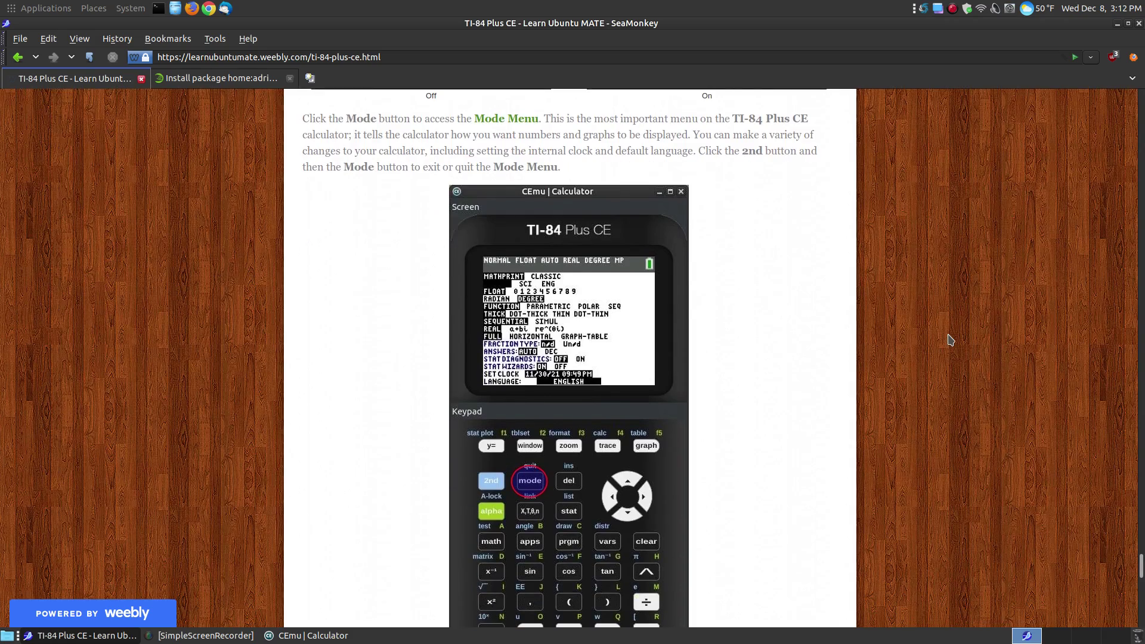
scroll(949, 340, "down", 1)
scroll(781, 270, "up", 1)
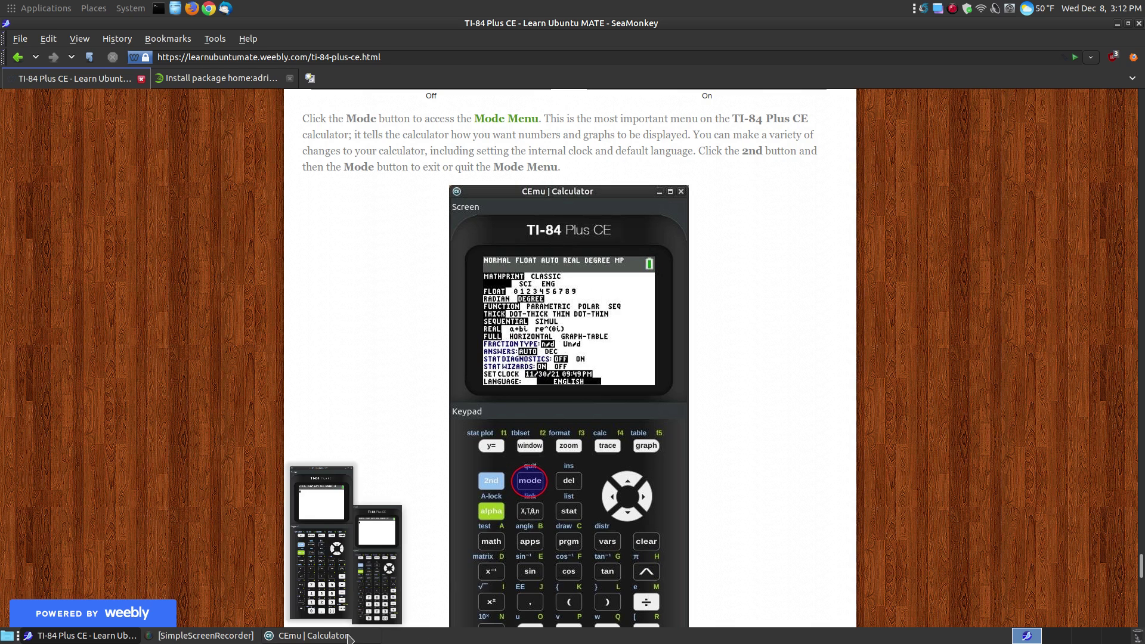
Bring CEmu forward, move it to the right, and display the calculator's Mode menu.
left_click(310, 635)
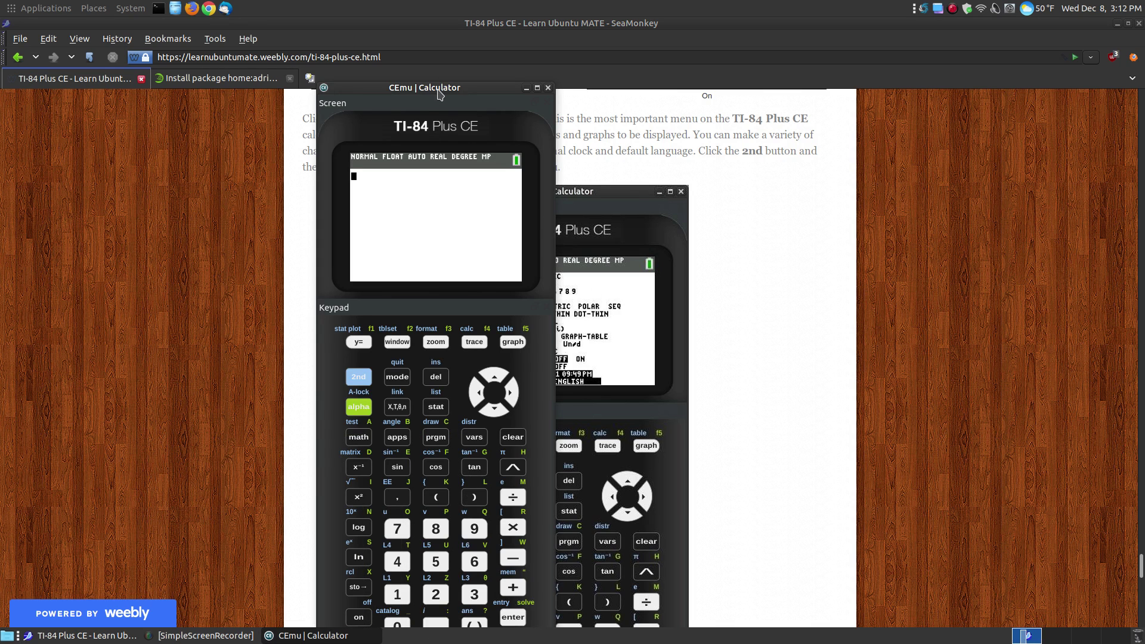
left_click_drag(439, 96, 838, 72)
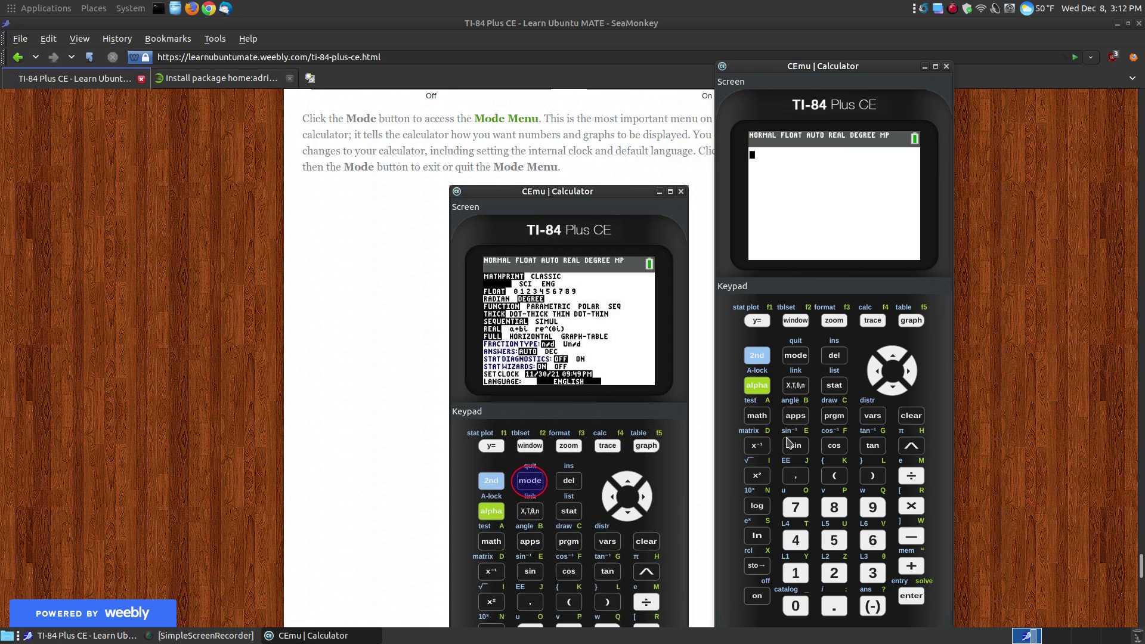
left_click(795, 358)
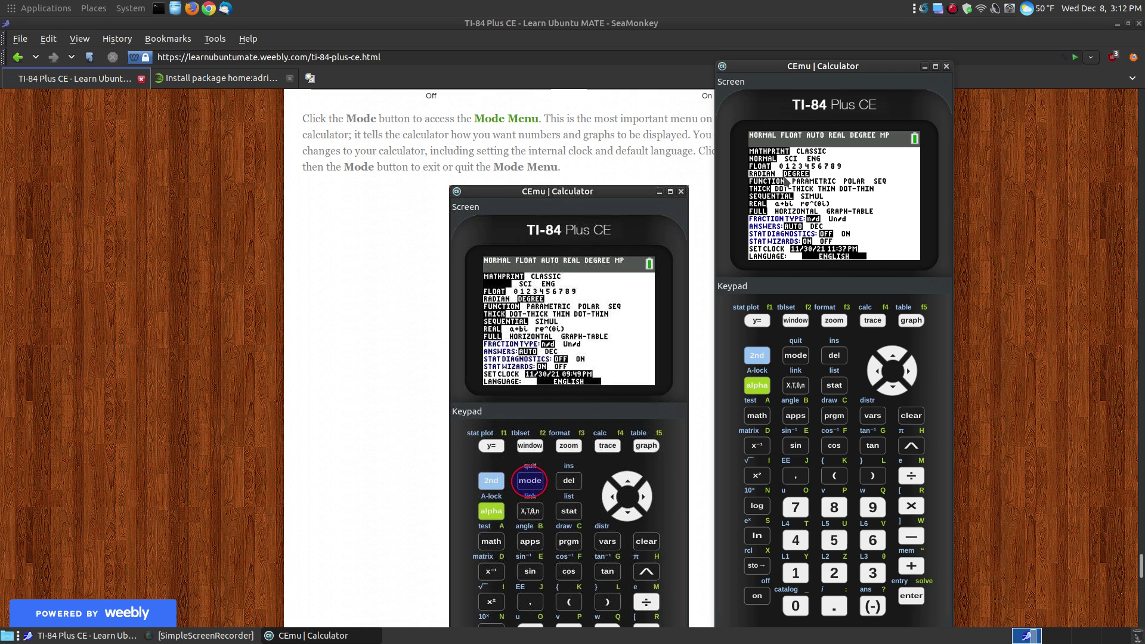
Step down past FLOAT, RADIAN, FUNCTION and STAT DIAGNOSTICS until SET CLOCK is highlighted.
left_click(908, 380)
left_click(891, 387)
left_click(894, 386)
left_click(894, 389)
left_click(895, 388)
left_click(895, 389)
left_click(895, 388)
left_click(895, 388)
left_click(895, 389)
left_click(895, 388)
left_click(895, 389)
left_click(895, 389)
Open the clock settings and set the date to month 12, day 08.
left_click(918, 595)
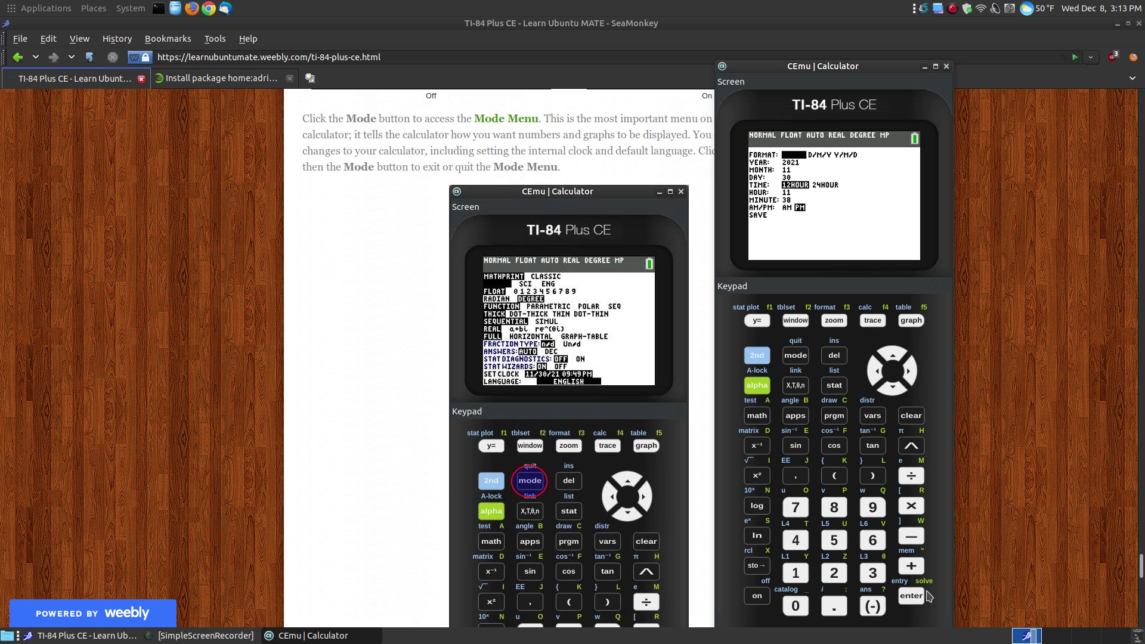
left_click(893, 392)
left_click(796, 574)
left_click(800, 607)
left_click(838, 508)
Set the clock time to hour 03 and minute 14.
left_click(894, 388)
left_click(894, 390)
left_click(795, 572)
left_click(872, 574)
left_click(799, 608)
left_click(795, 573)
left_click(794, 545)
Choose PM, save the clock settings, and begin quitting the Mode menu.
left_click(911, 596)
left_click(908, 597)
left_click(909, 598)
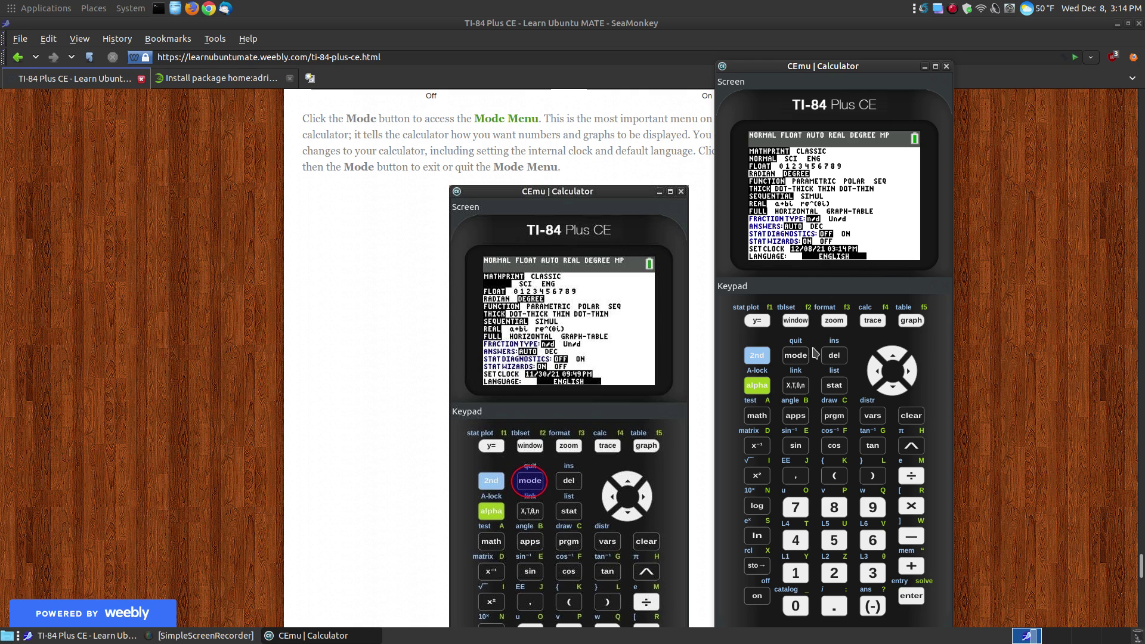
left_click(756, 355)
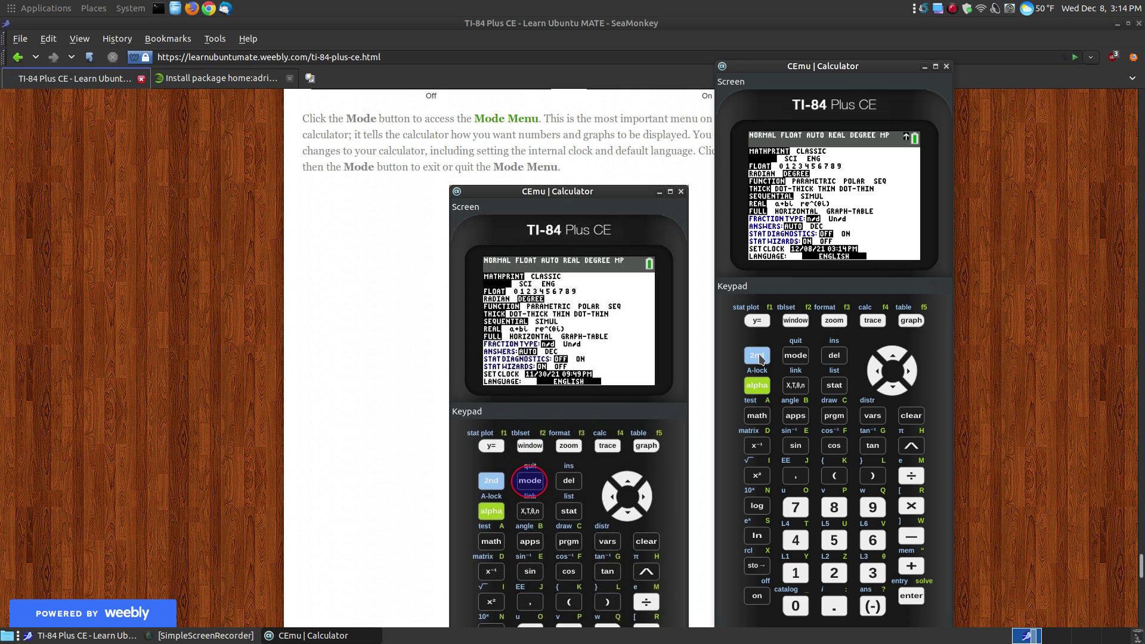
Return the calculator to its home screen, scroll to the Classic versus MathPrint comparison, and move CEmu aside.
left_click(795, 355)
scroll(1026, 415, "down", 3)
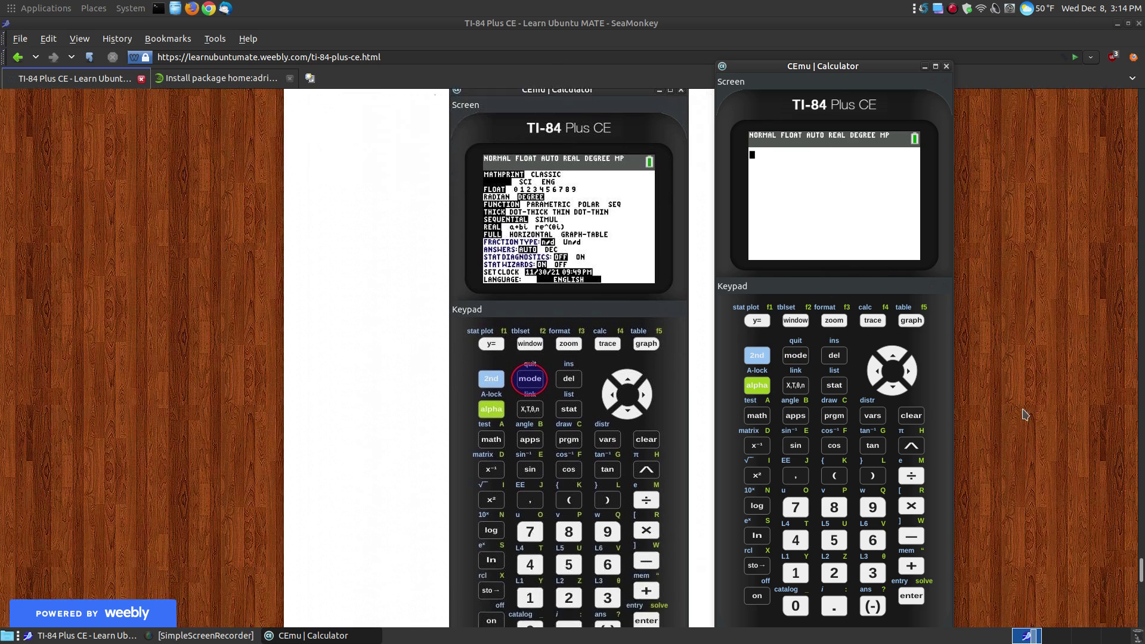
scroll(417, 265, "down", 15)
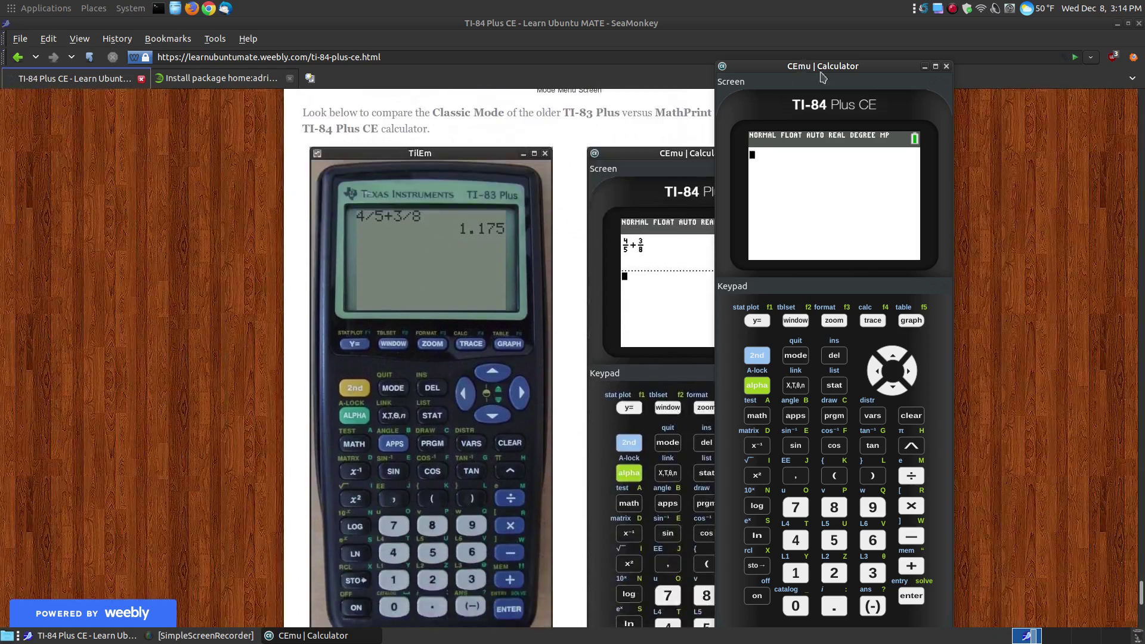
left_click_drag(818, 66, 955, 66)
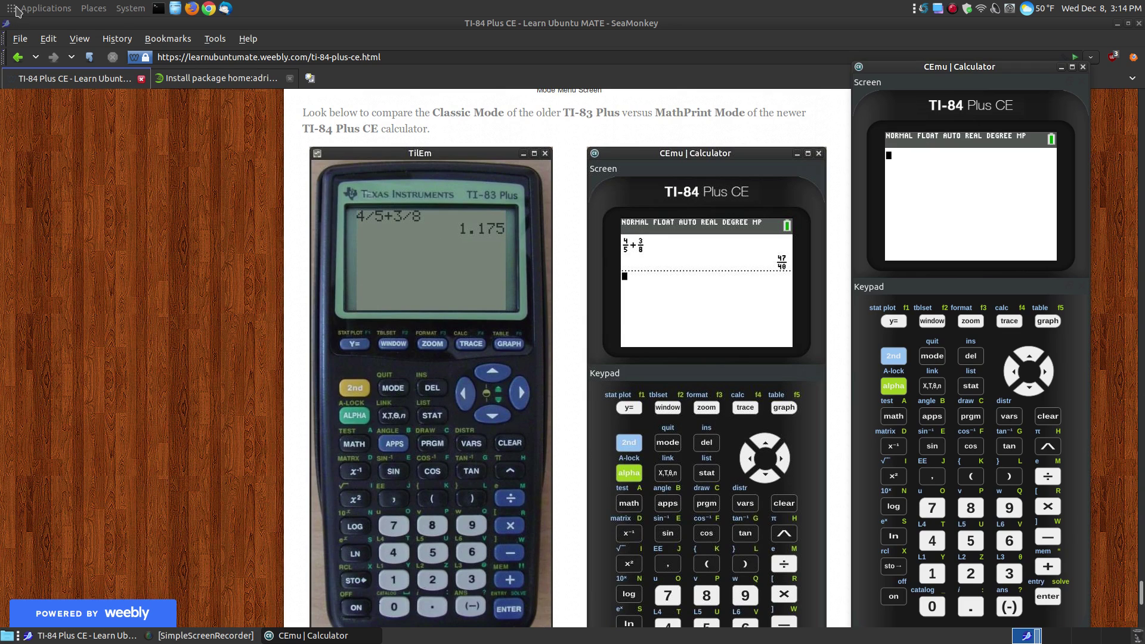
left_click(16, 7)
Launch the TI-83 Plus emulator beside the page screenshot, then close it and CEmu.
mouse_move(44, 65)
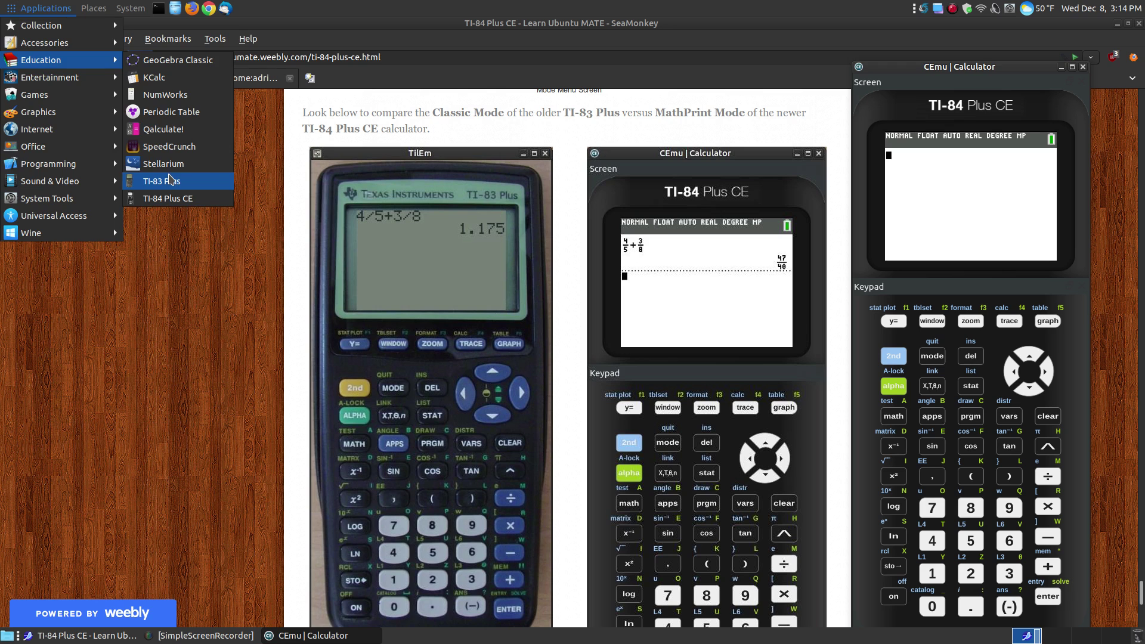
left_click(161, 181)
left_click_drag(136, 30, 186, 118)
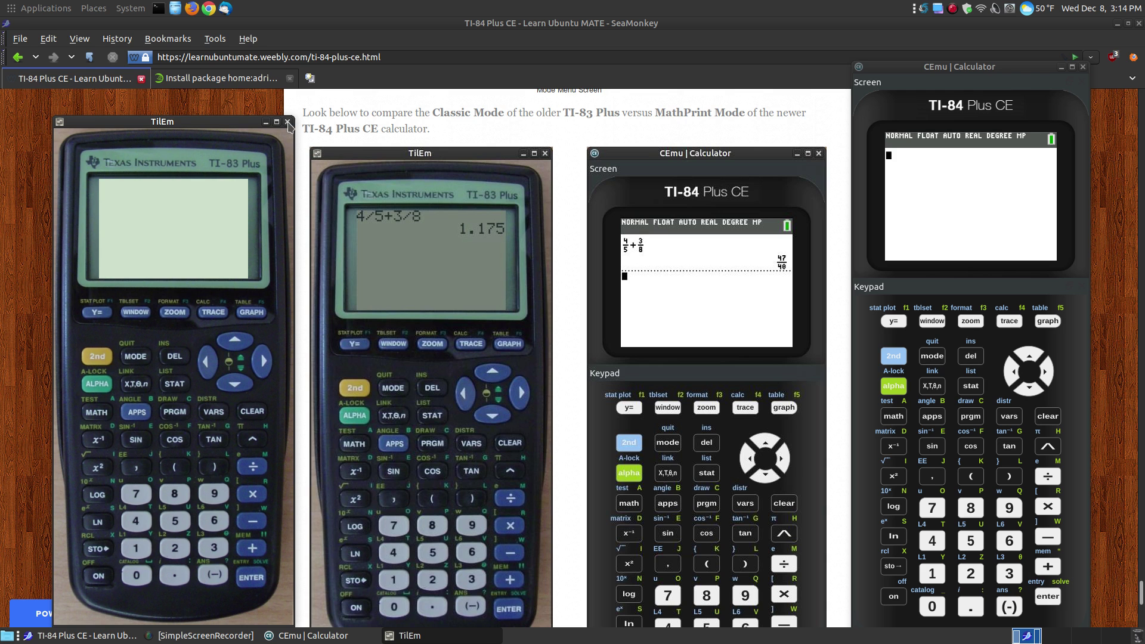
left_click(287, 122)
left_click(1082, 66)
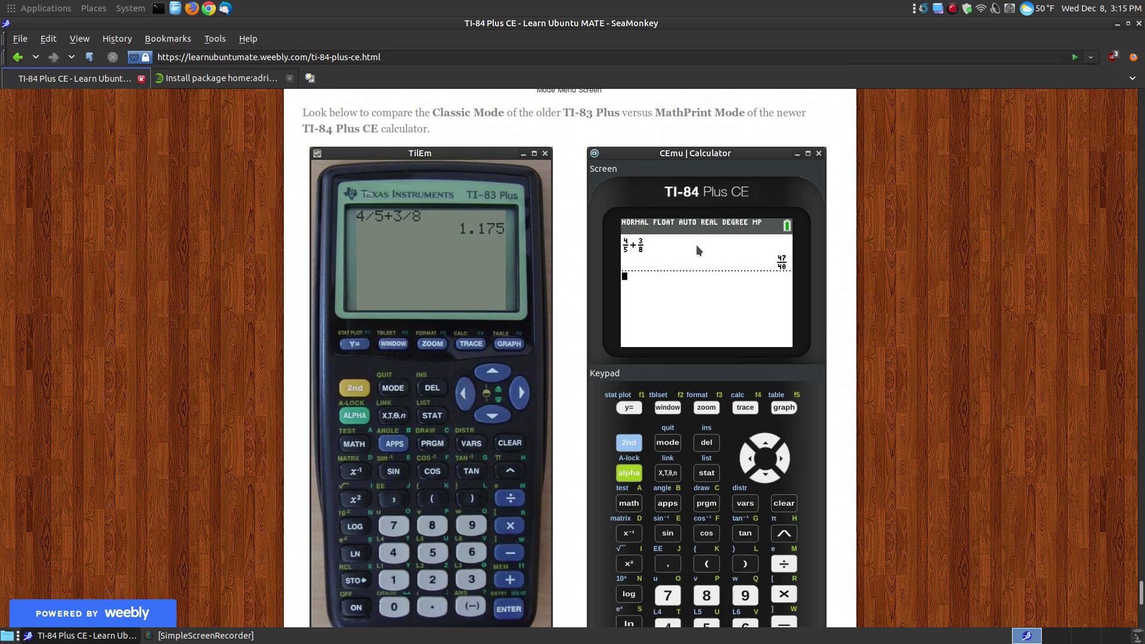
scroll(696, 245, "down", 5)
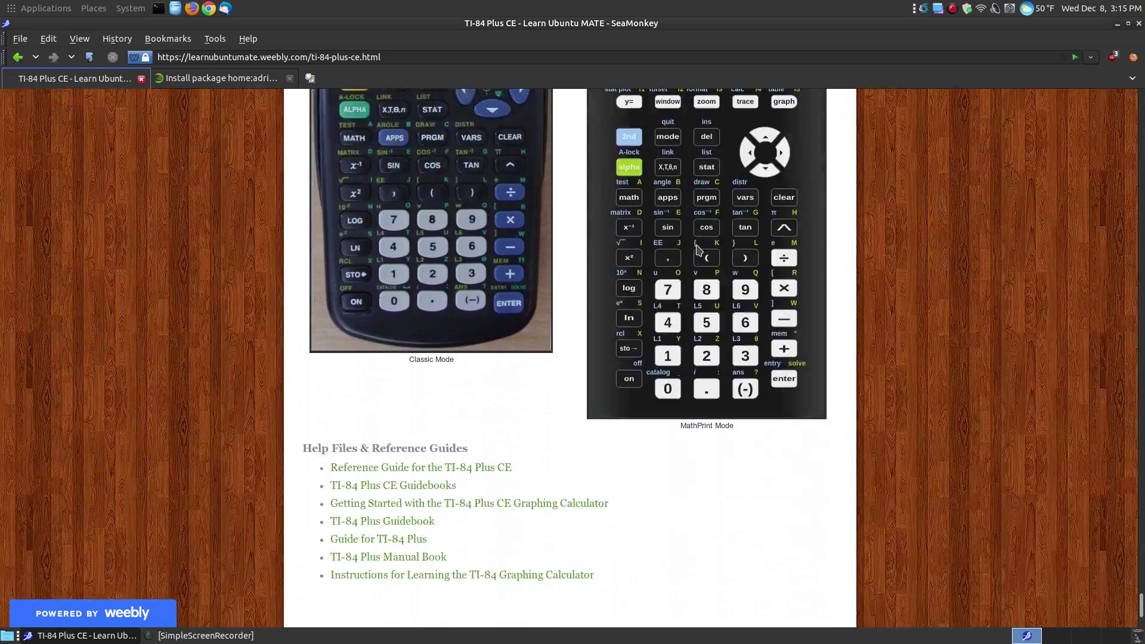
scroll(697, 250, "down", 3)
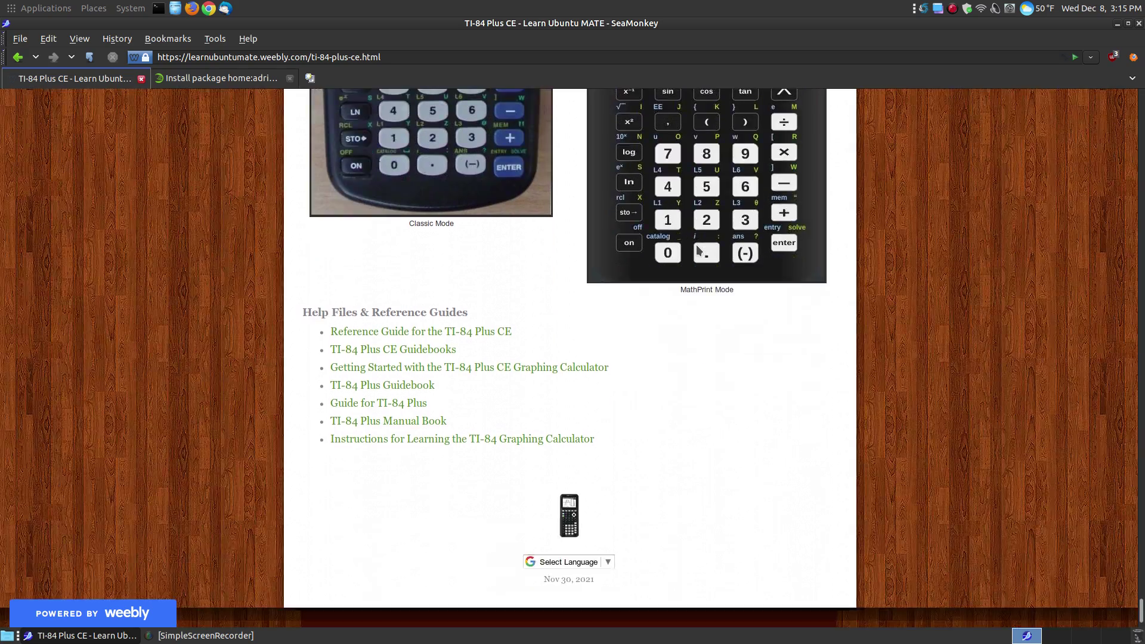
scroll(698, 250, "up", 6)
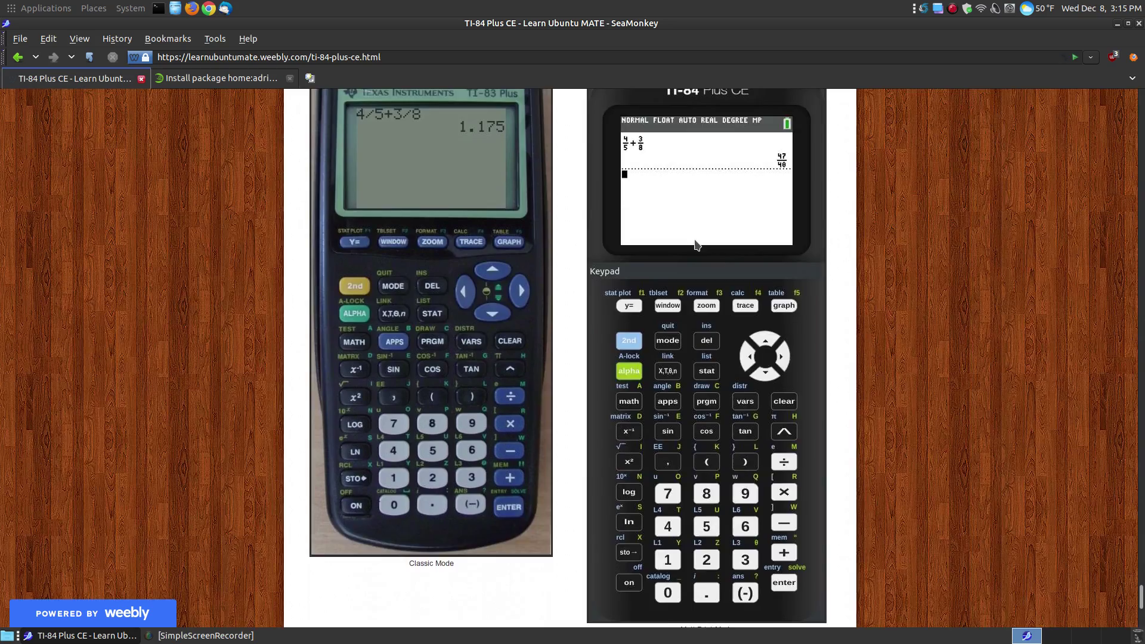
scroll(695, 243, "down", 6)
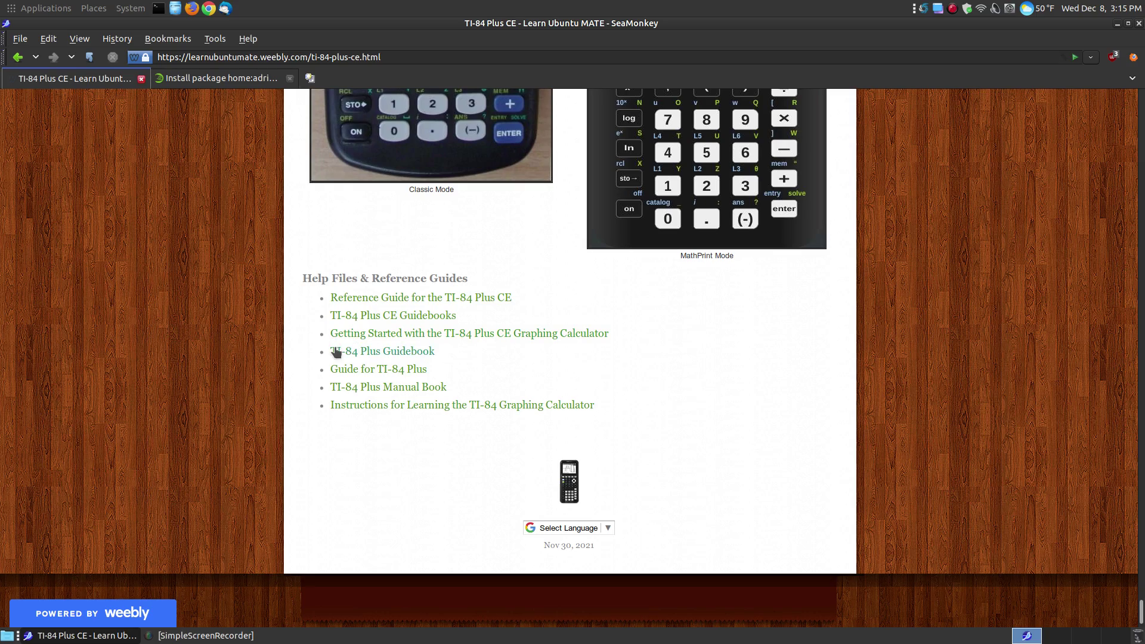
scroll(700, 413, "up", 4)
scroll(701, 416, "up", 3)
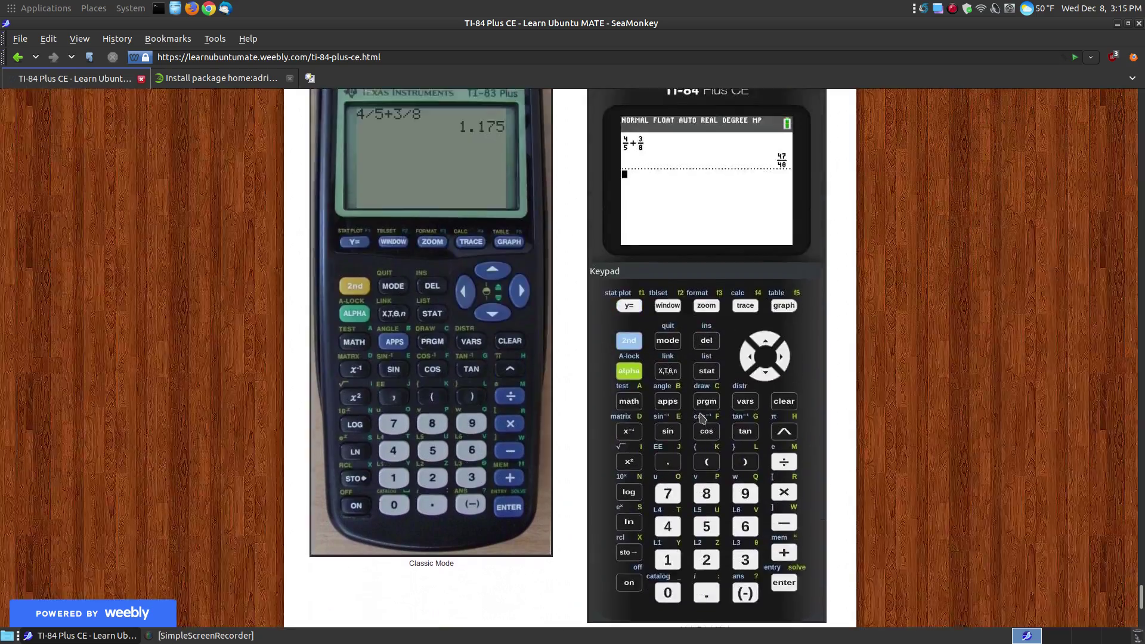
scroll(694, 286, "down", 3)
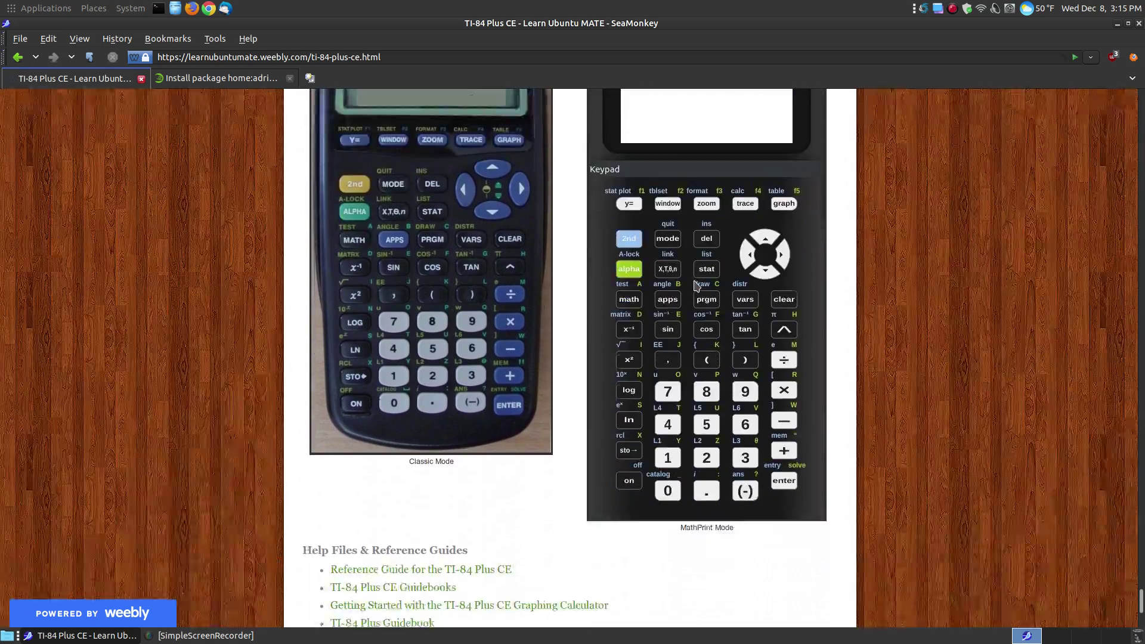
scroll(695, 286, "down", 2)
scroll(695, 286, "up", 2)
scroll(695, 286, "up", 3)
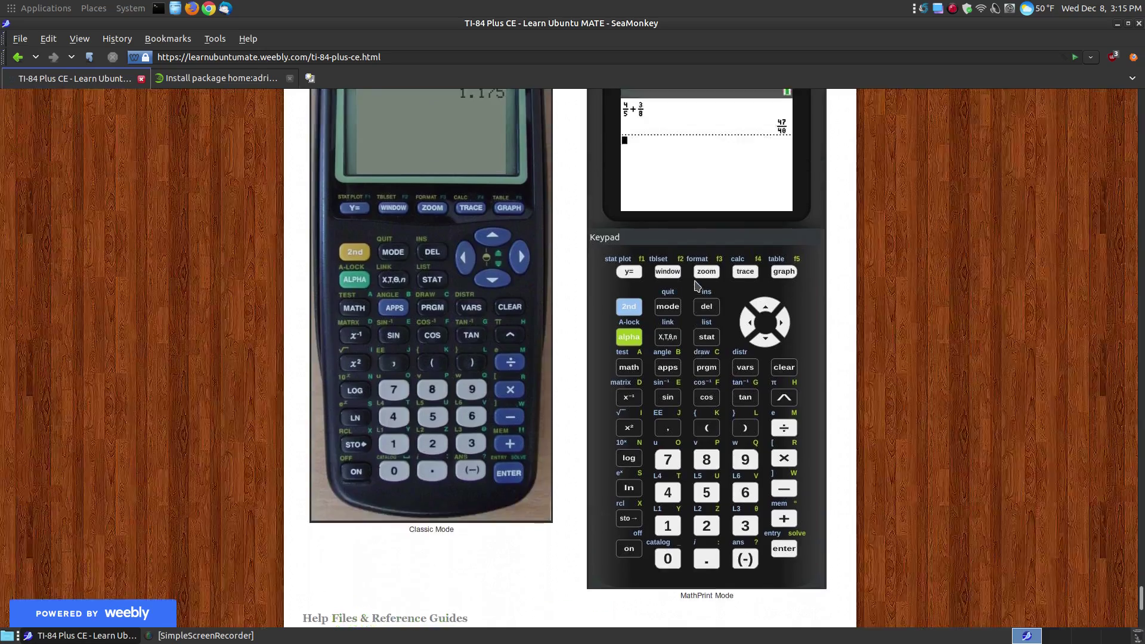
scroll(704, 244, "down", 5)
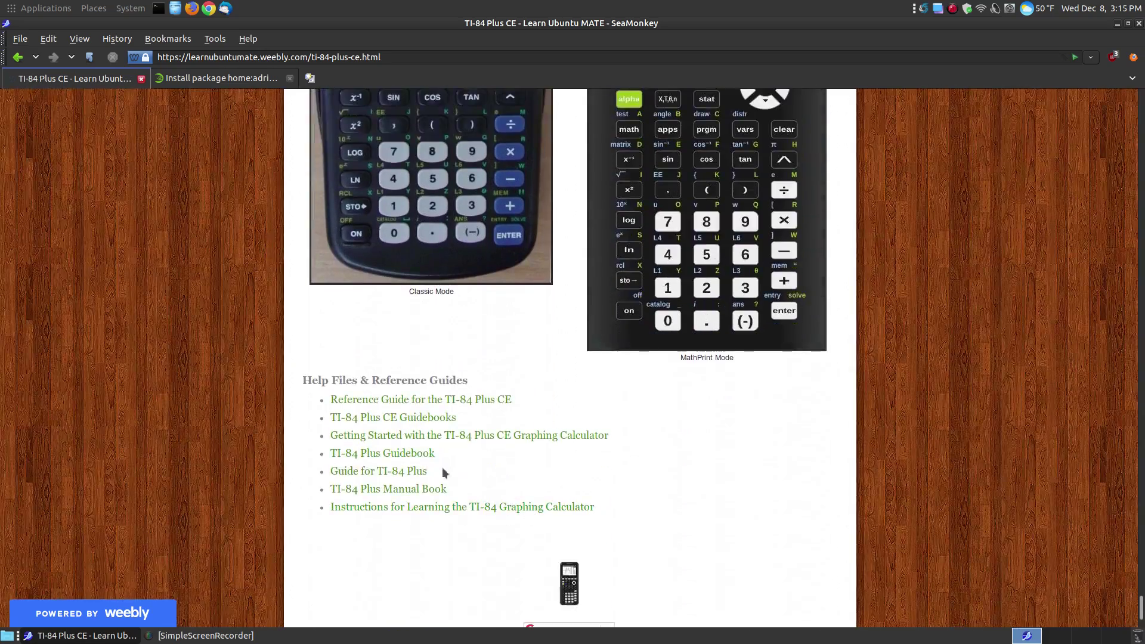
scroll(738, 485, "down", 1)
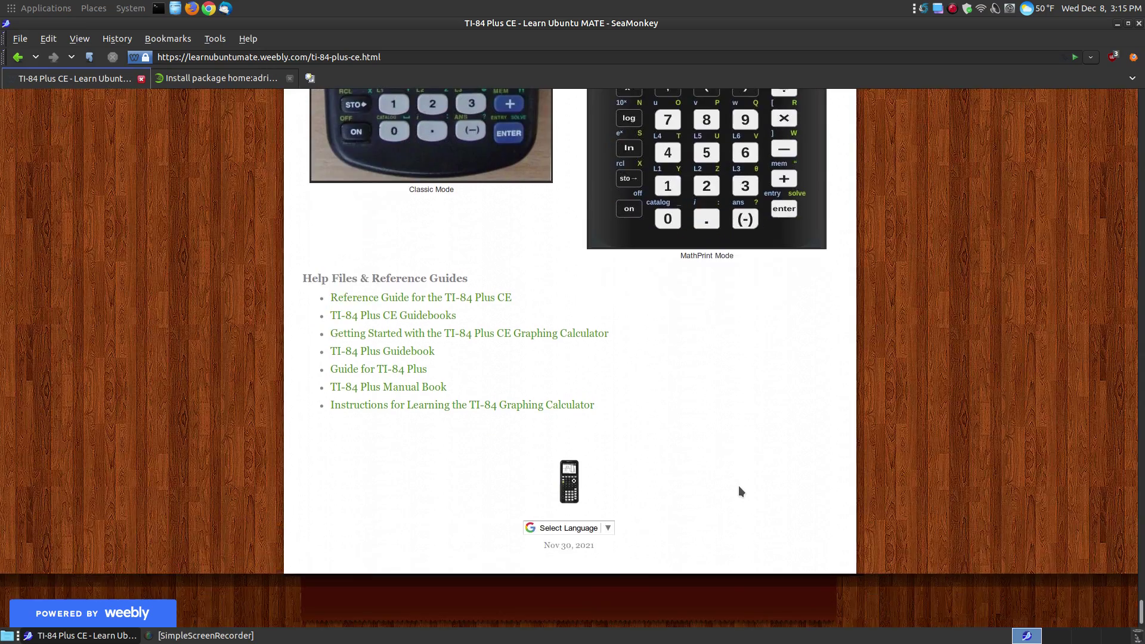
scroll(738, 485, "up", 4)
scroll(738, 491, "up", 3)
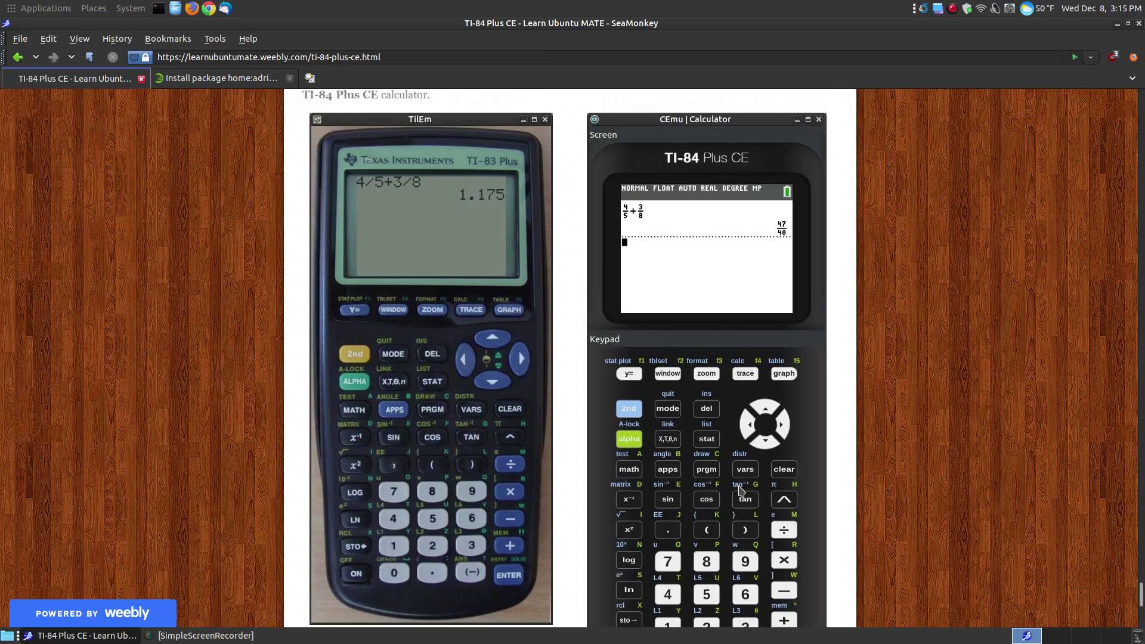
scroll(817, 361, "down", 1)
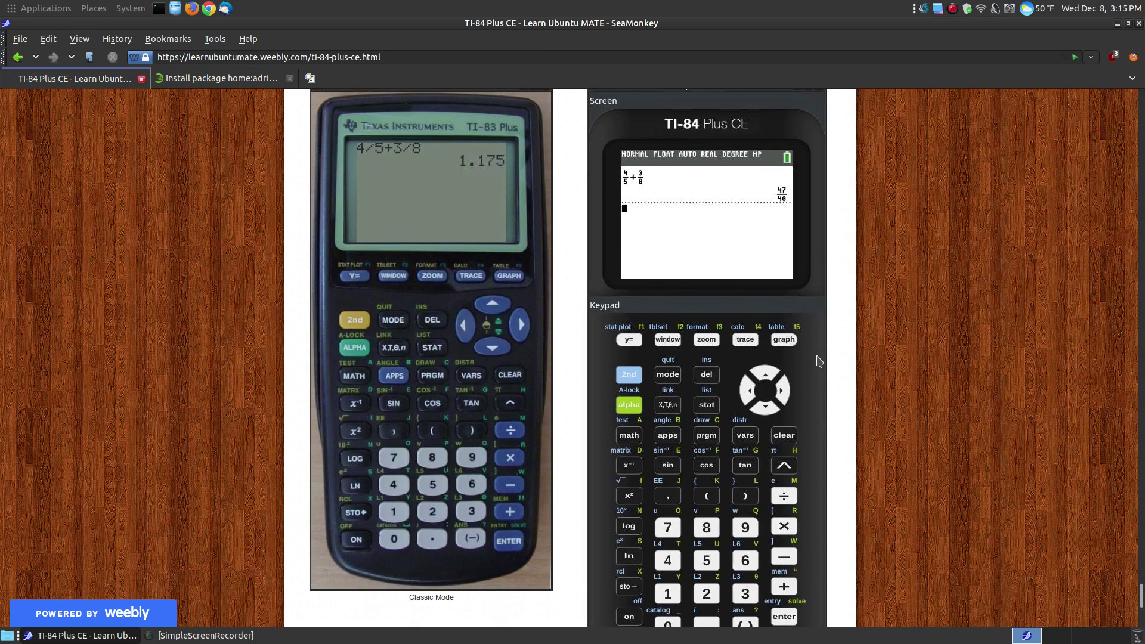